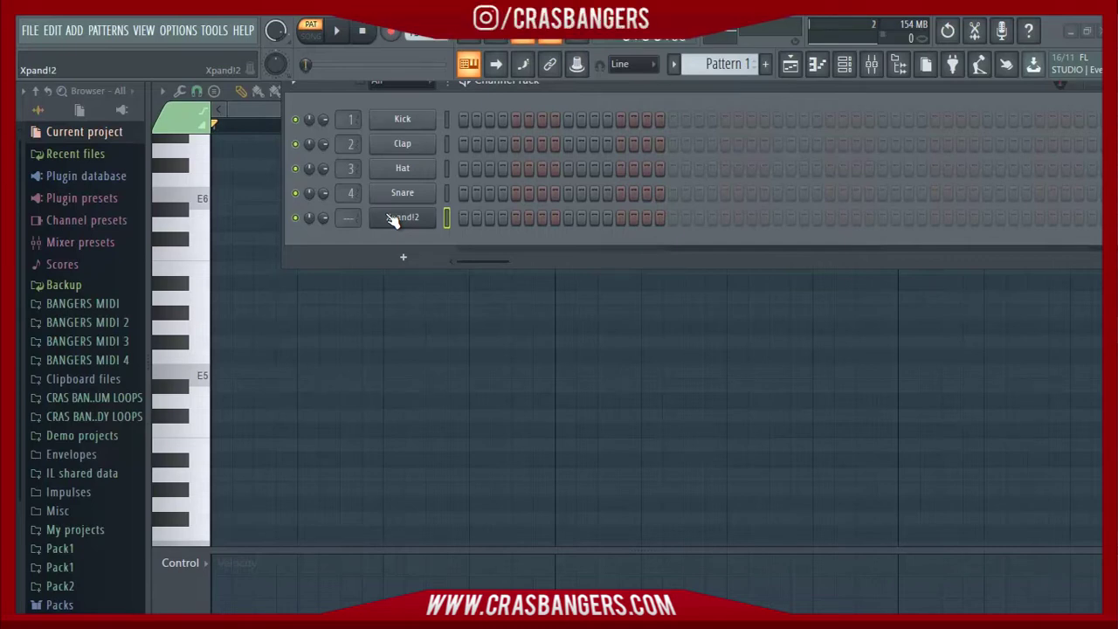
Step: Open the piano roll of the Xpand!2 channel
right_click(392, 220)
left_click(467, 218)
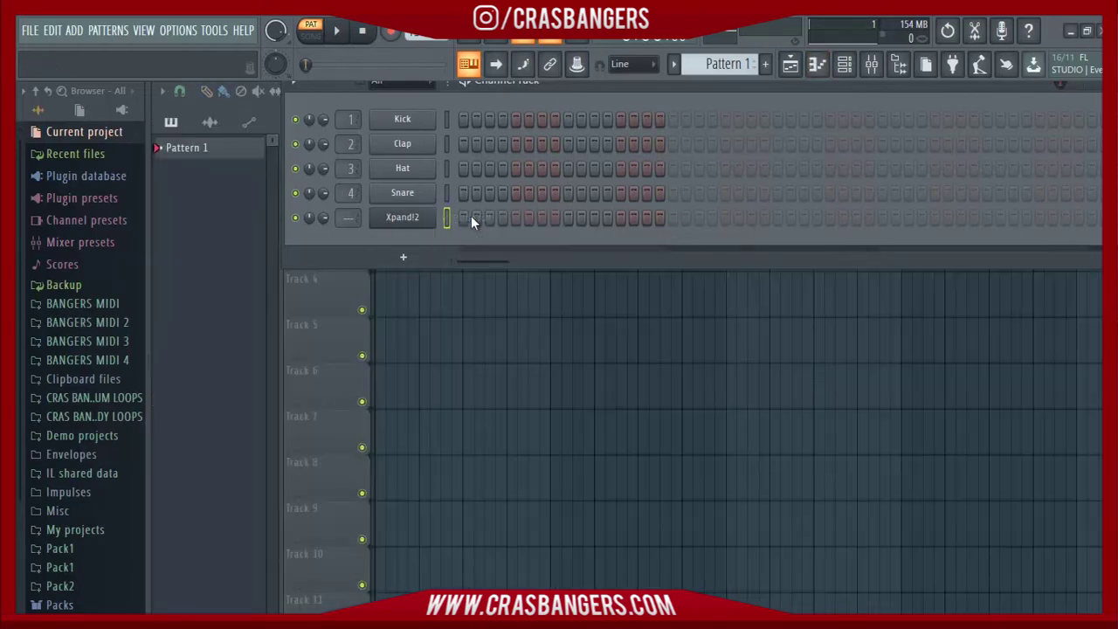
right_click(400, 217)
left_click(467, 217)
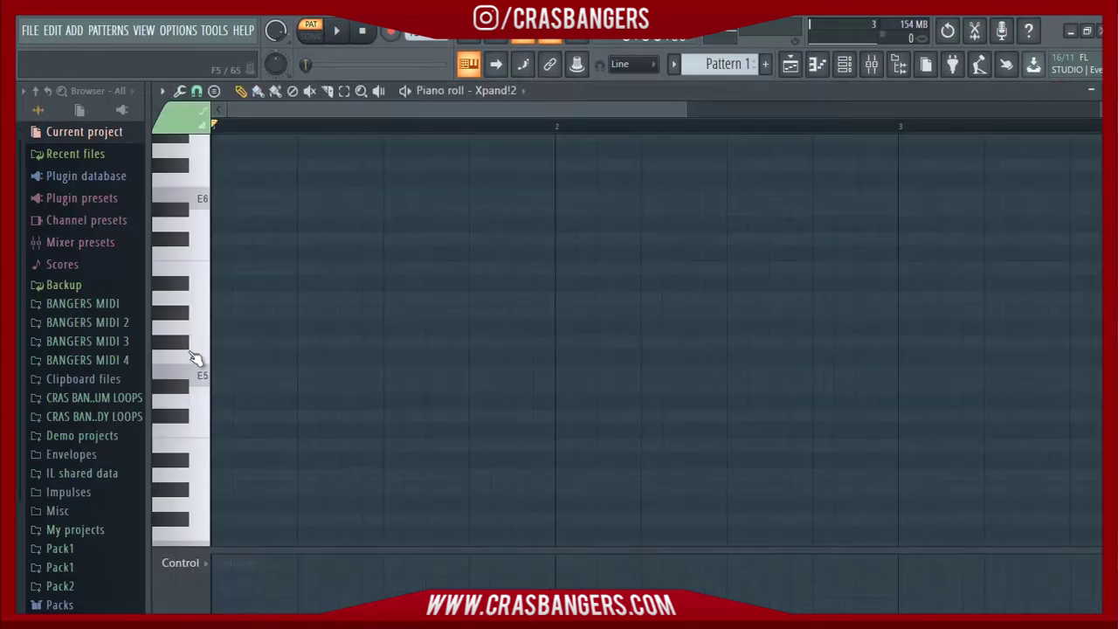
Step: Set the root note of the piano roll's major scale highlighting to F
left_click(169, 89)
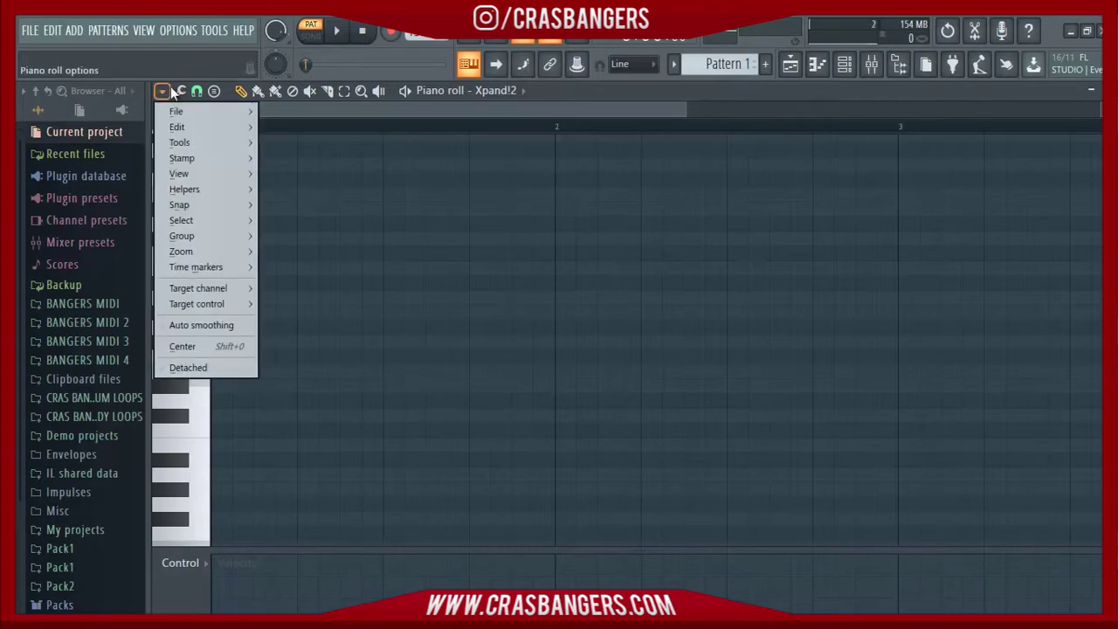
left_click(171, 89)
left_click(170, 89)
mouse_move(195, 189)
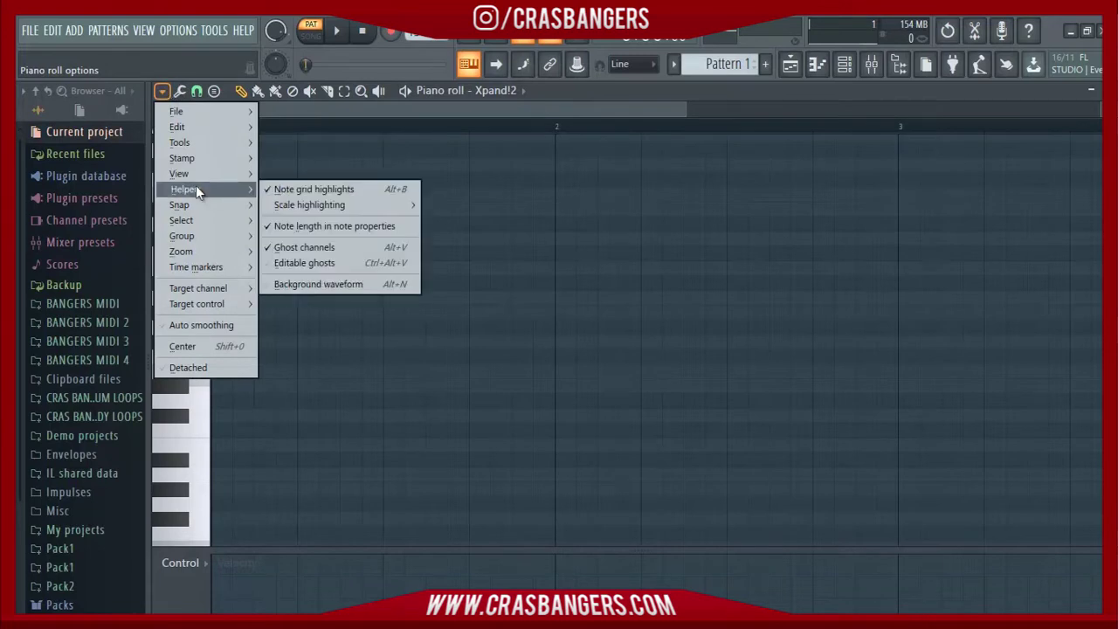
mouse_move(329, 214)
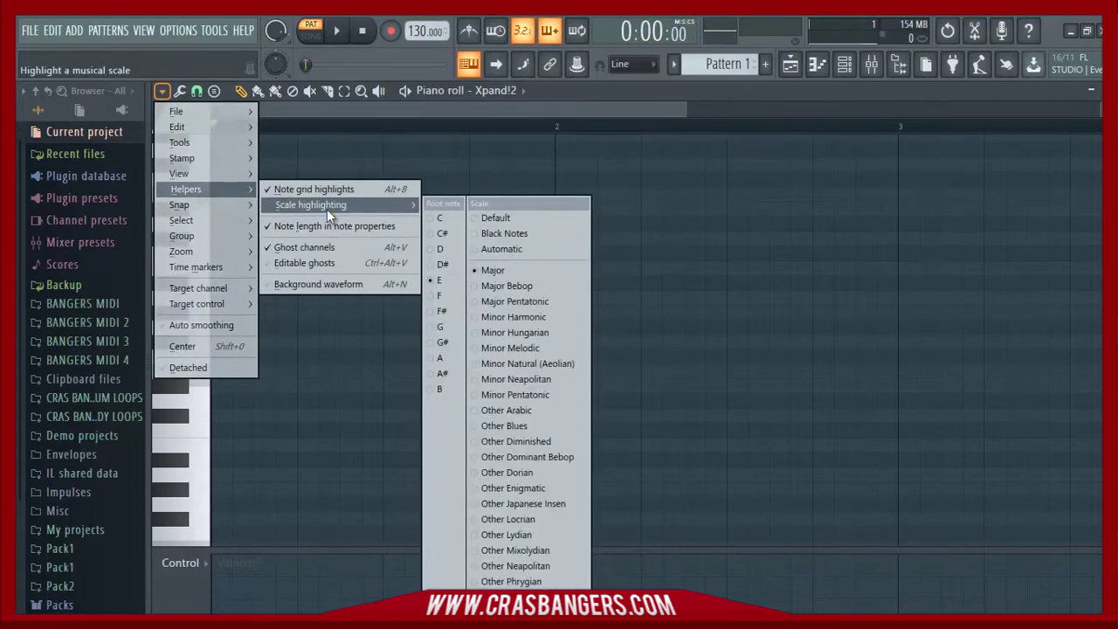
left_click(447, 293)
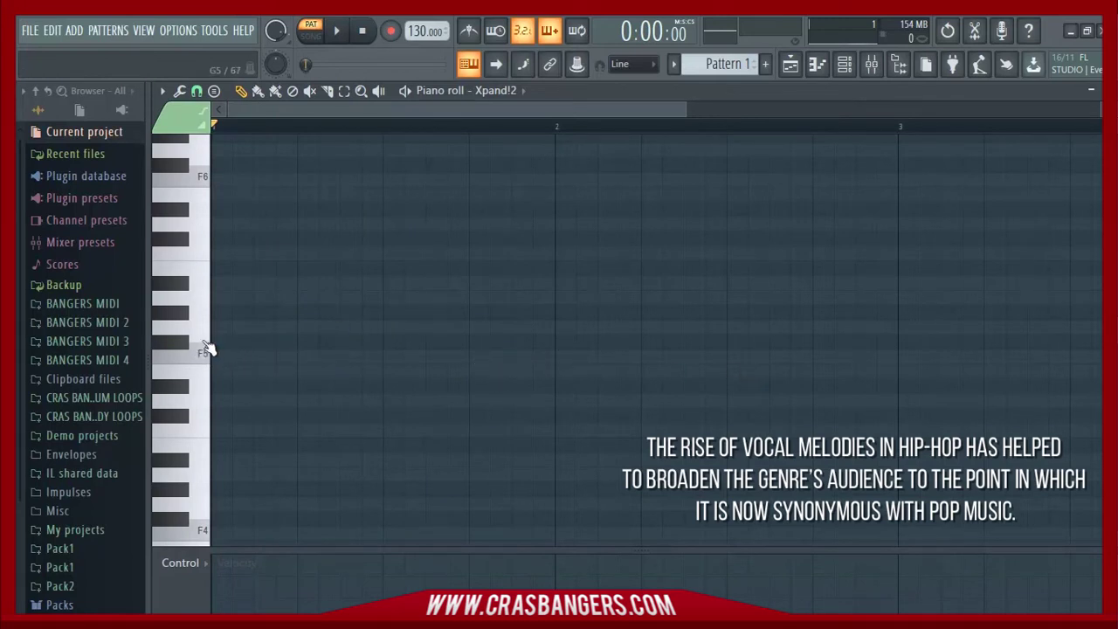
Step: Audition the notes of the highlighted scale one after another on the piano keys, going up from around F5
left_click(191, 363)
left_click(197, 339)
left_click(199, 304)
left_click(187, 292)
left_click(197, 255)
left_click(200, 230)
left_click(201, 194)
left_click(204, 204)
Step: Draw a half-bar E3 note at the start of bar 1 and play it back
scroll(259, 203, "down", 5)
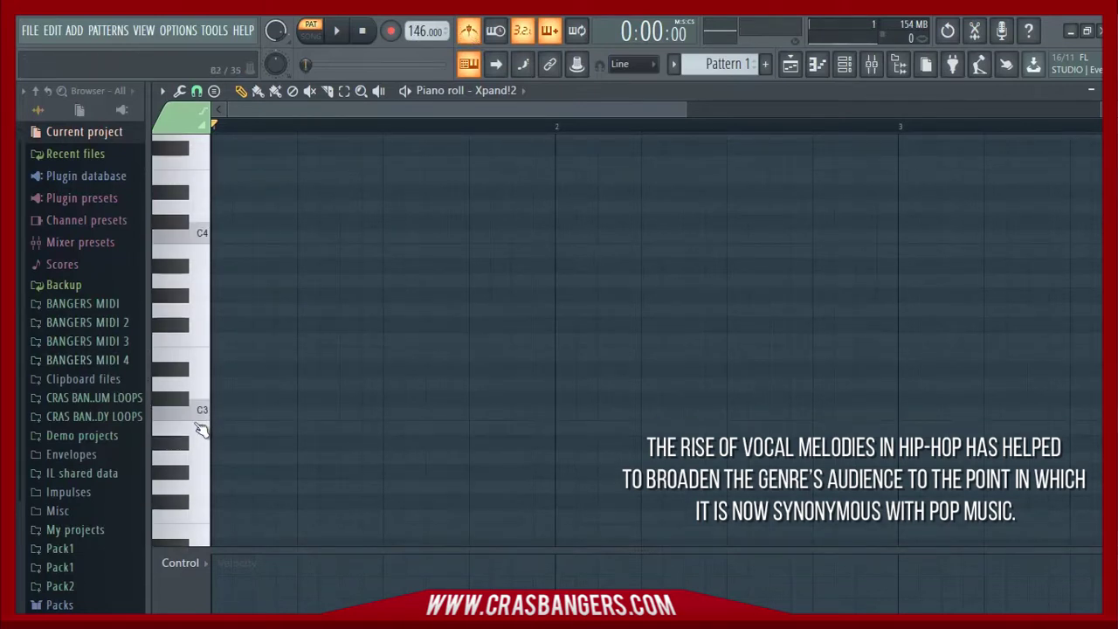
left_click(220, 355)
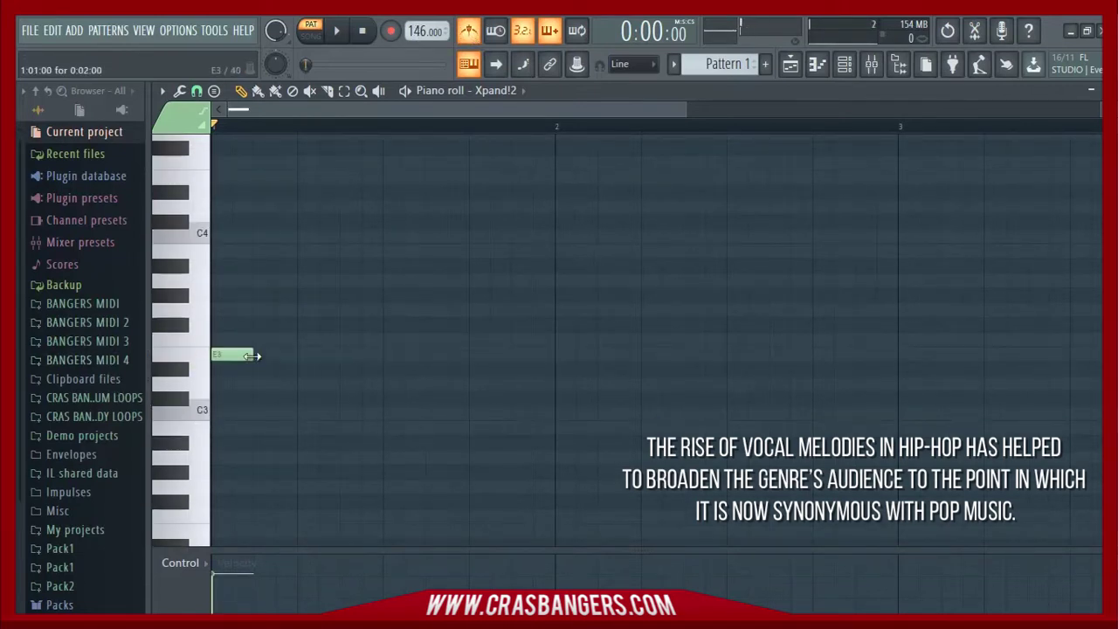
left_click_drag(251, 355, 381, 376)
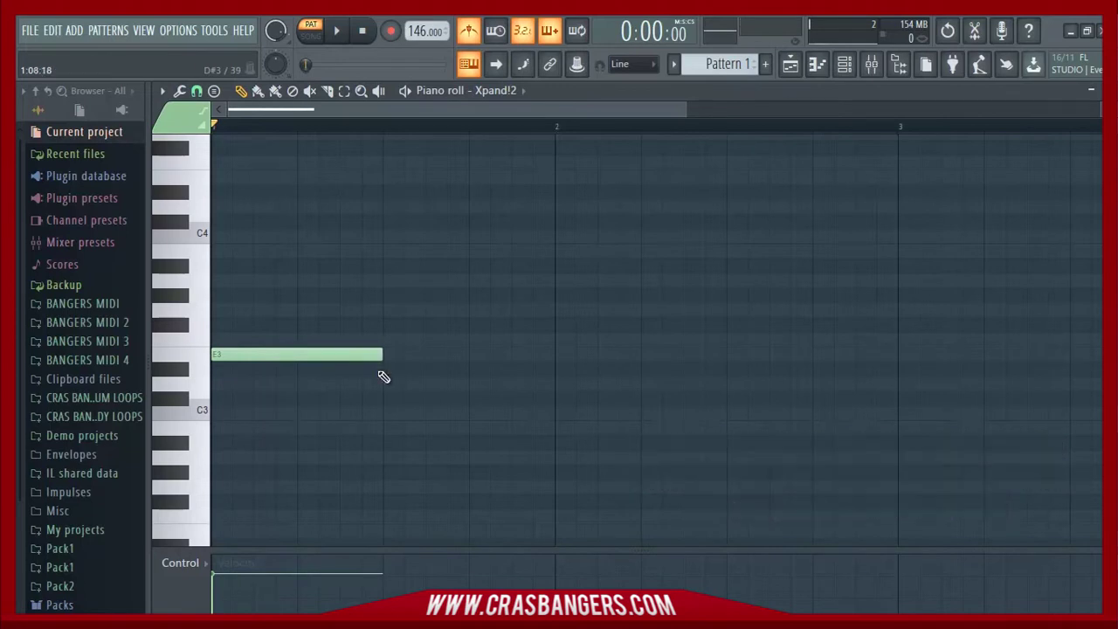
key("space")
key("space")
Step: Add consecutive half-bar notes F3, G3 and D3 after the E3 note, up to the end of bar 2, and play the line
left_click(386, 339)
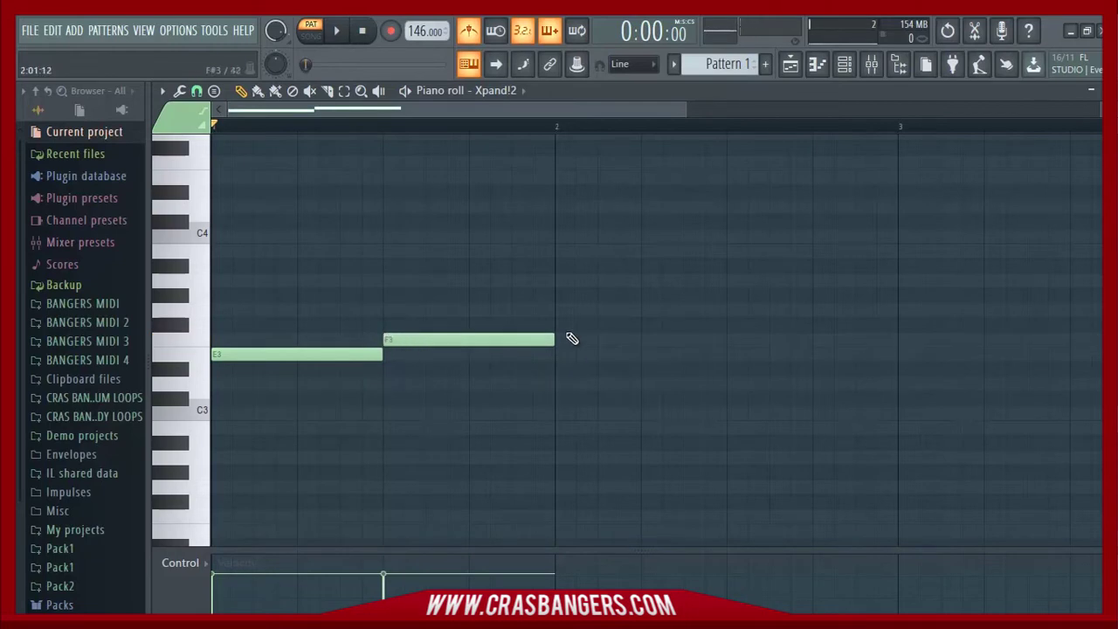
left_click(559, 283)
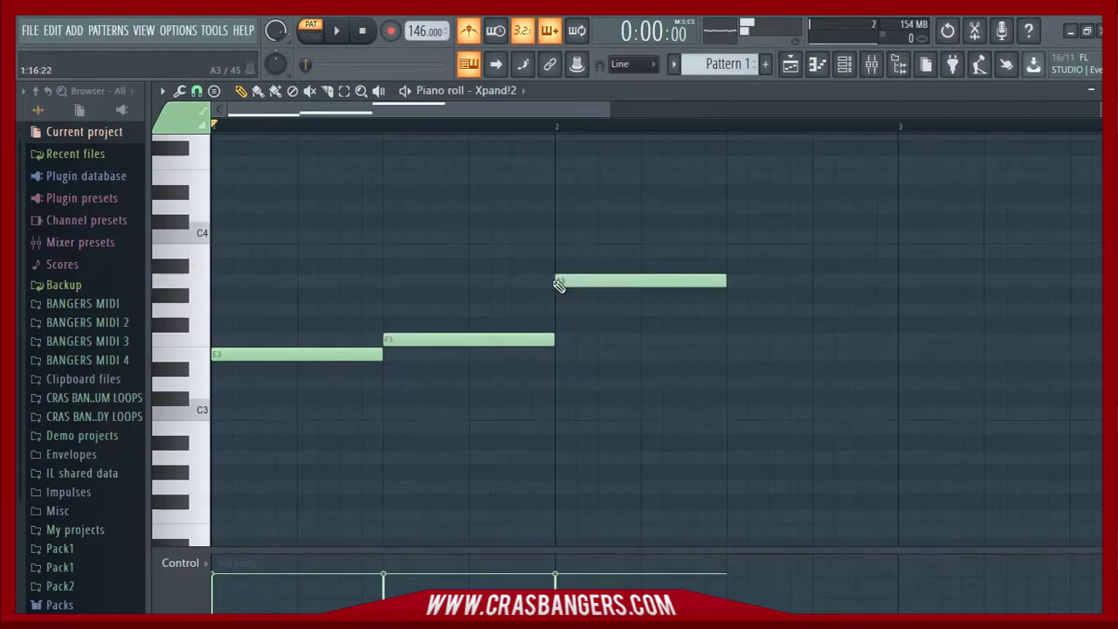
left_click_drag(582, 280, 582, 310)
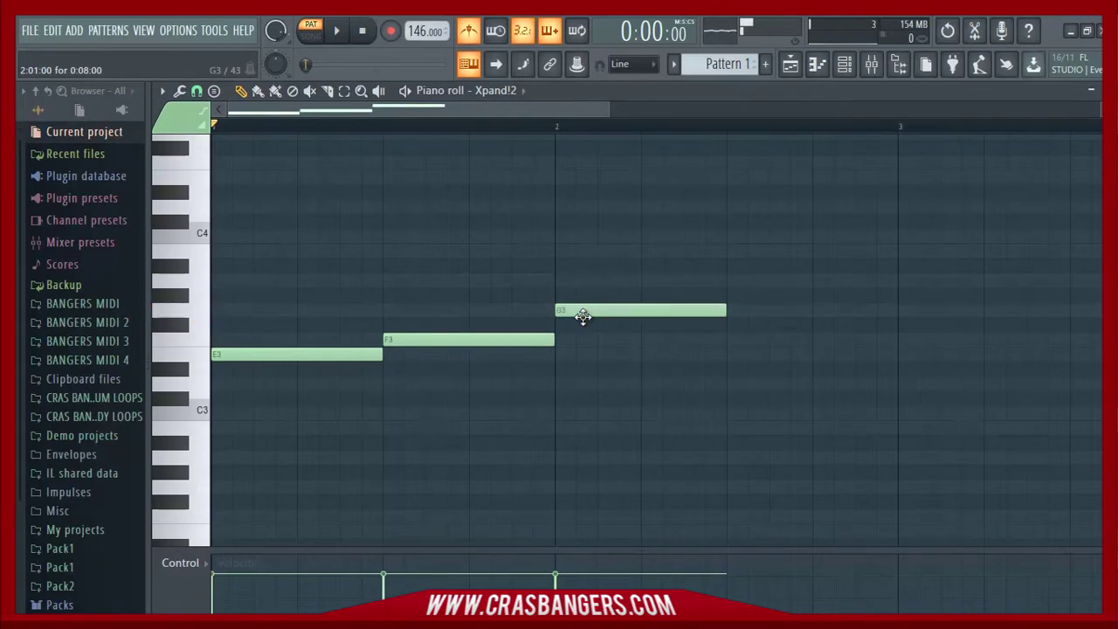
left_click(730, 383)
key("space")
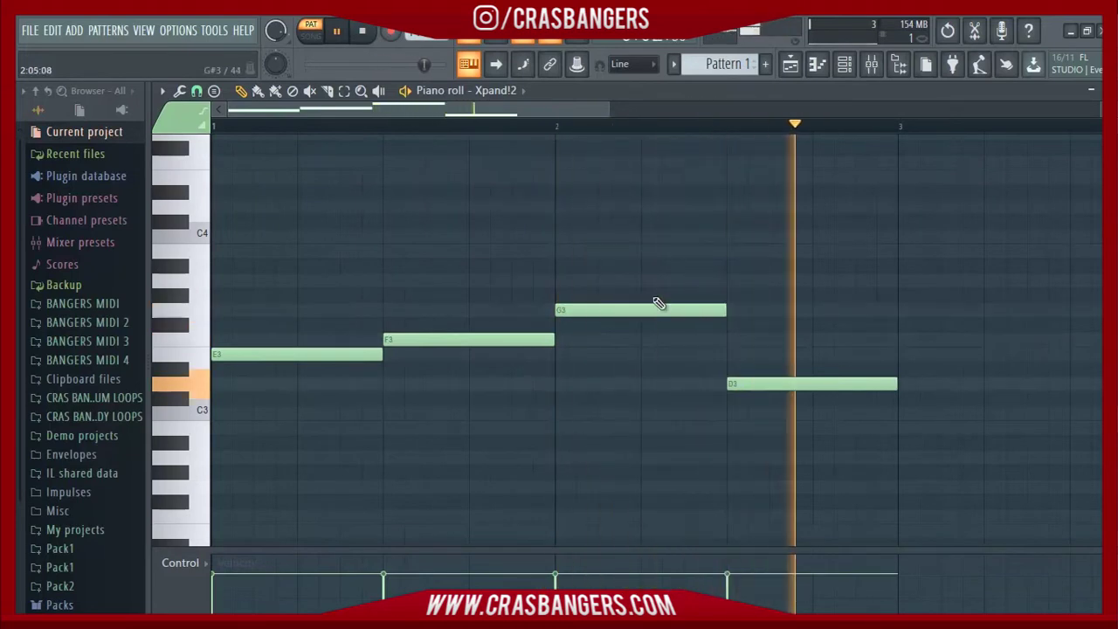
key("space")
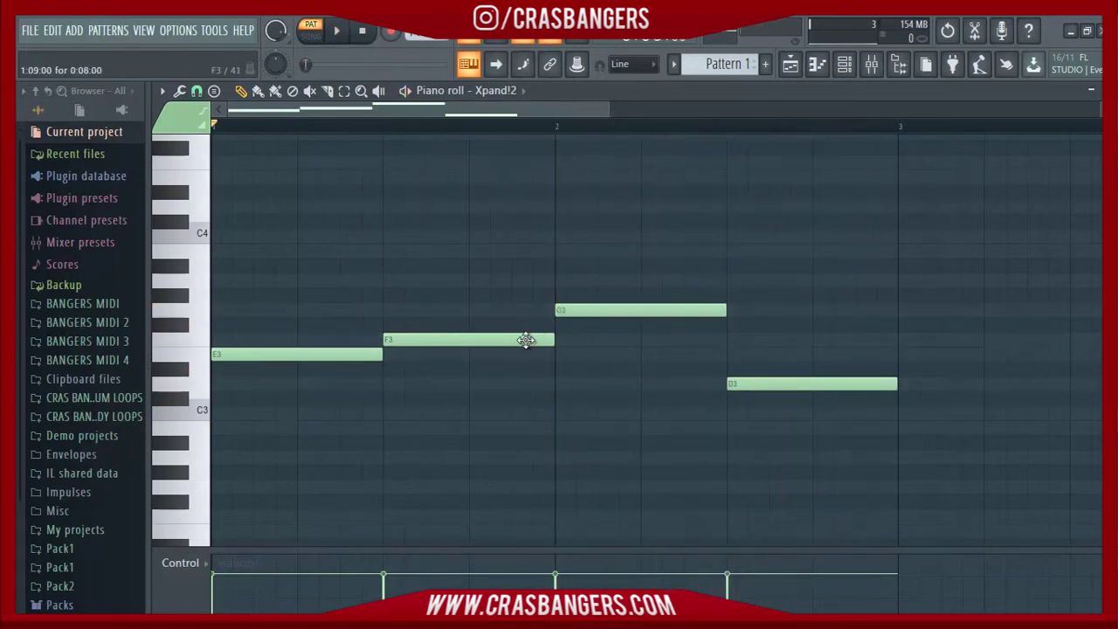
Step: Delete the F3 and G3 notes and lengthen the E3 note to fill bar 1
right_click(529, 338)
left_click_drag(382, 354, 554, 354)
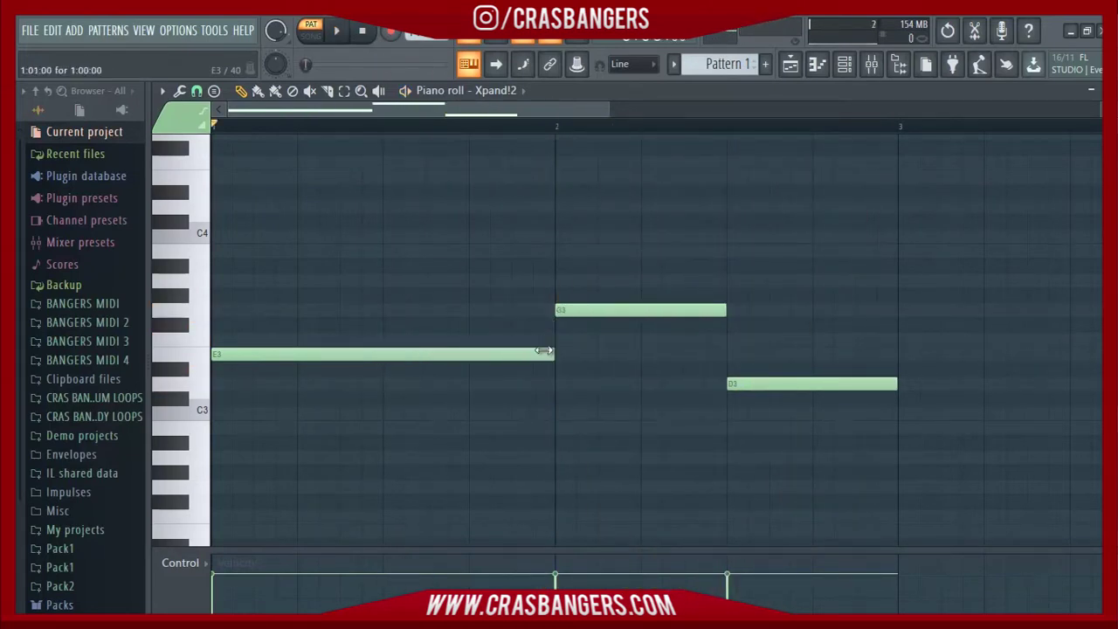
key("space")
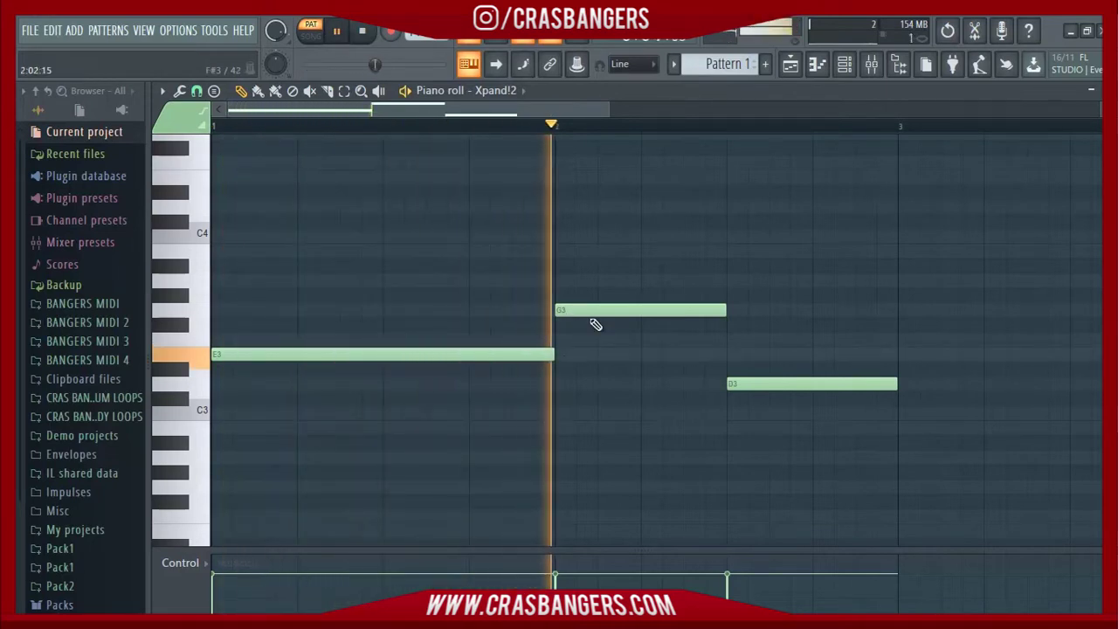
right_click(590, 311)
key("space")
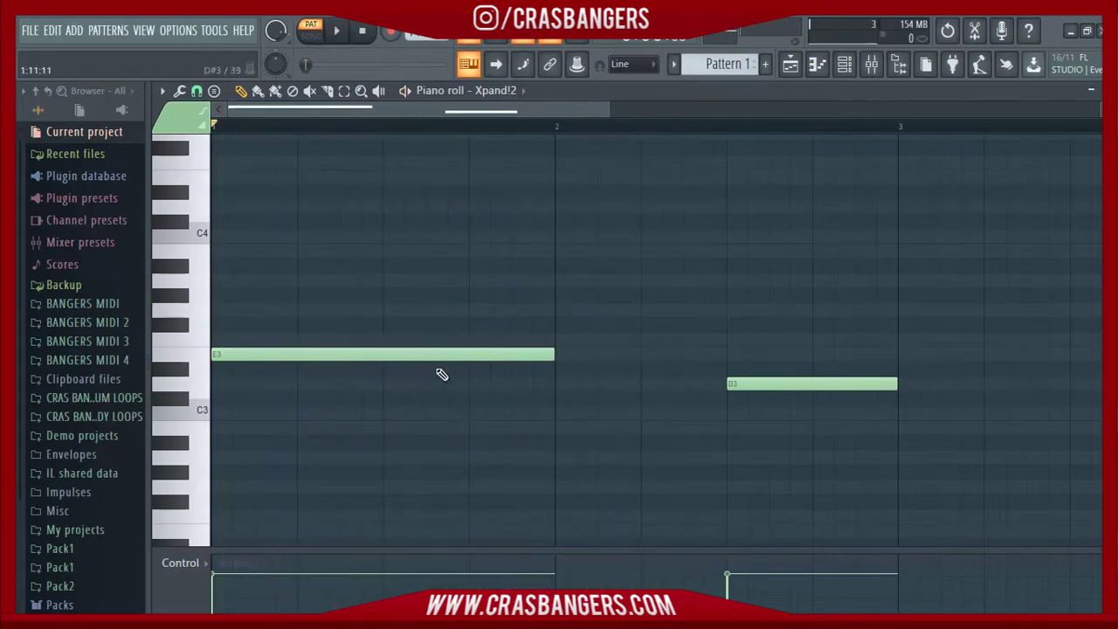
Step: Raise the bar 1 note to A3, play it back, and move the D3 note to C4 at the start of bar 2
left_click_drag(436, 354, 436, 276)
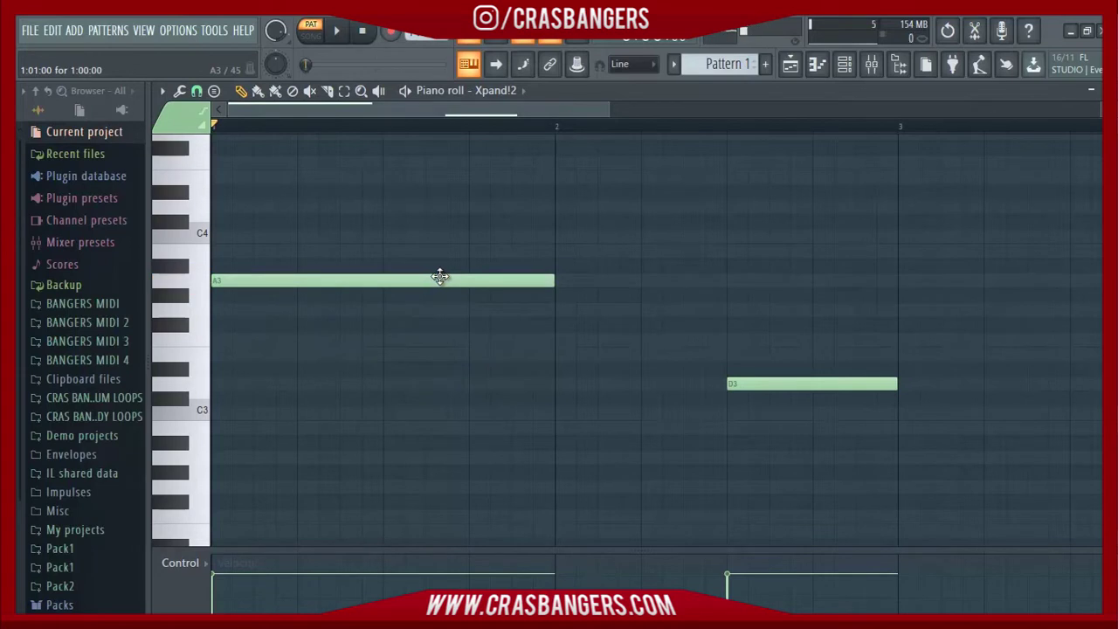
key("space")
key("space")
left_click_drag(755, 382, 588, 231)
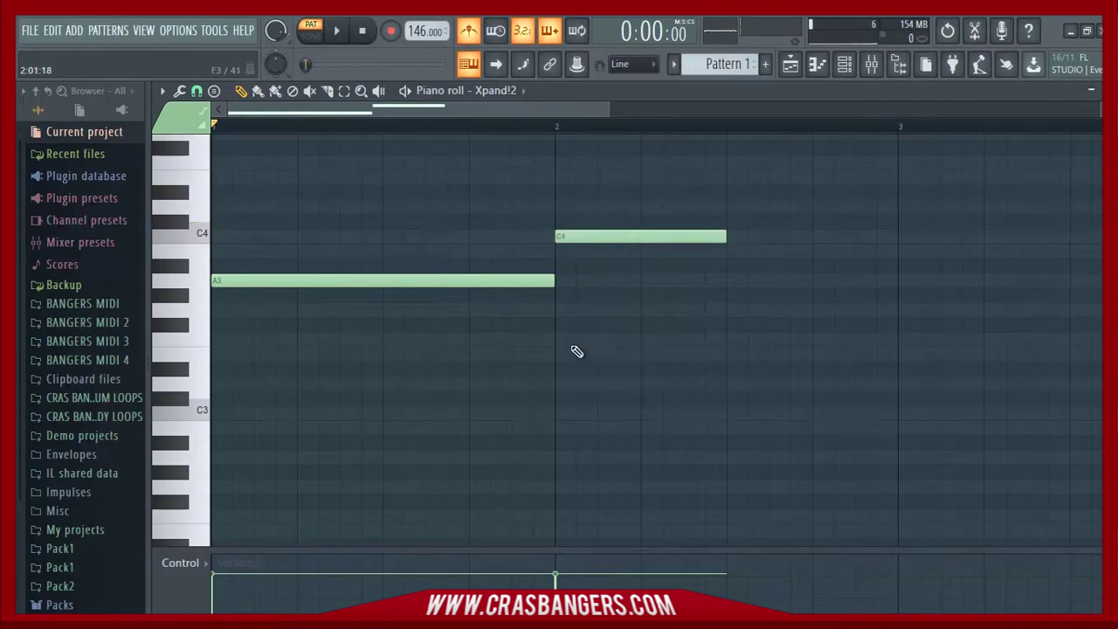
Step: Lengthen the C4 note to fill bar 2 and place a one-bar F3 note at the start of bar 3
mouse_move(559, 343)
left_mouse_down()
mouse_move(824, 341)
mouse_move(956, 356)
left_mouse_up()
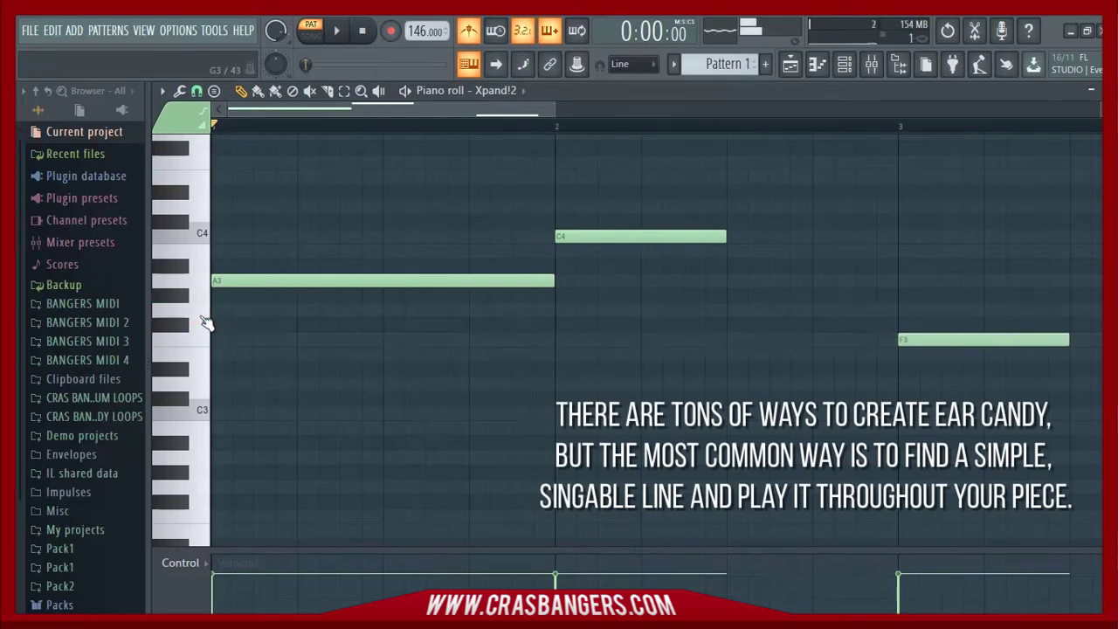
left_click_drag(727, 238, 900, 252)
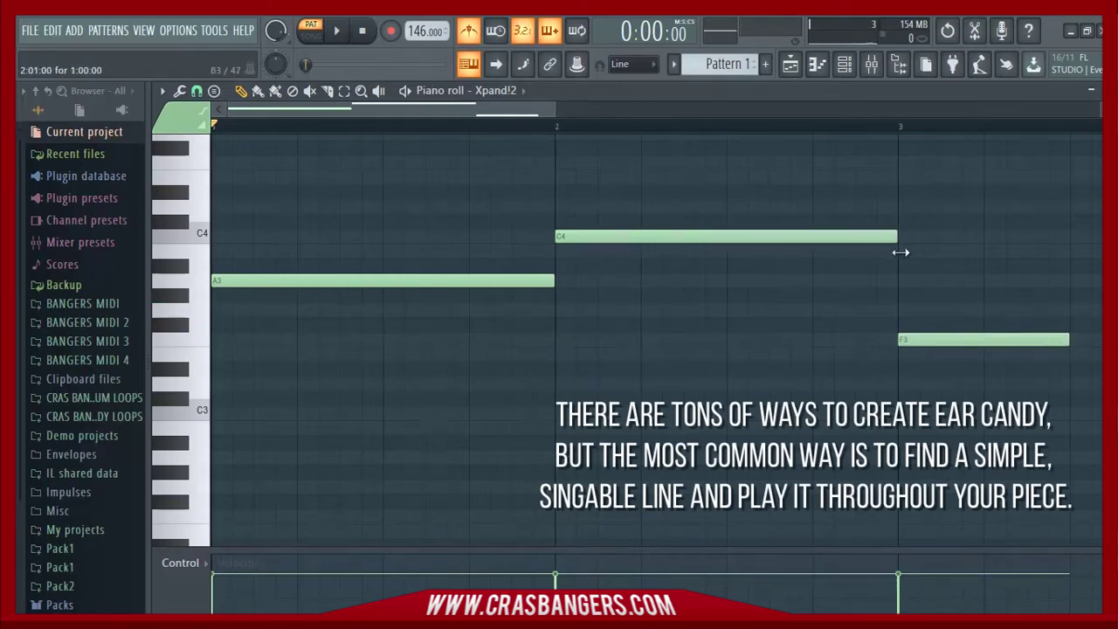
right_click(993, 339)
left_click(902, 340)
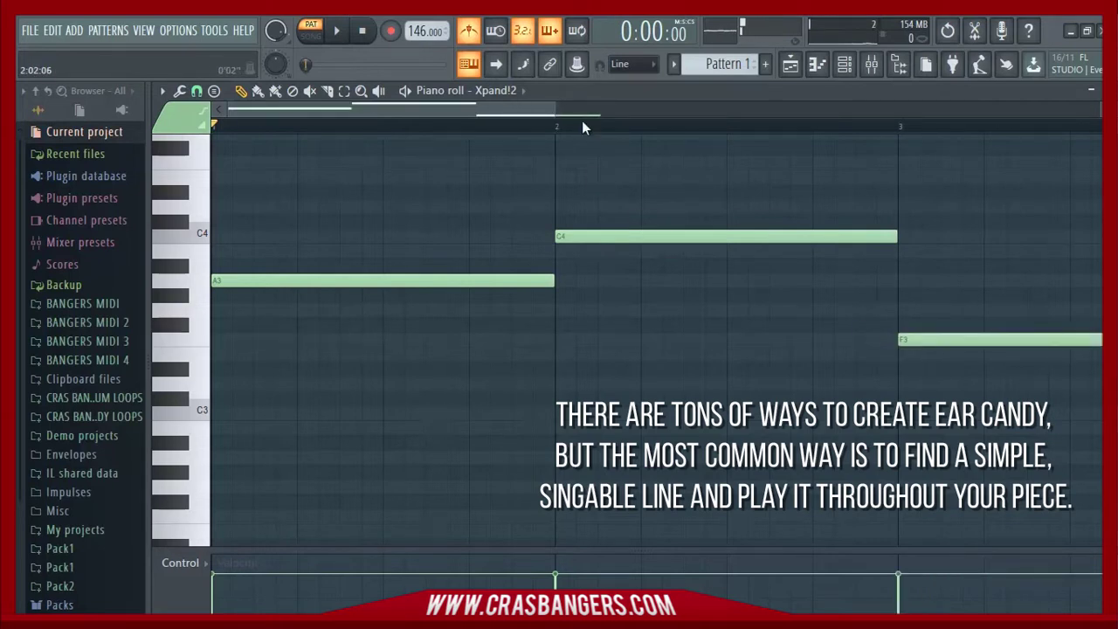
Step: Add a one-bar G3 note in bar 4 and play back the four-bar bass line
left_click_drag(556, 104, 843, 175)
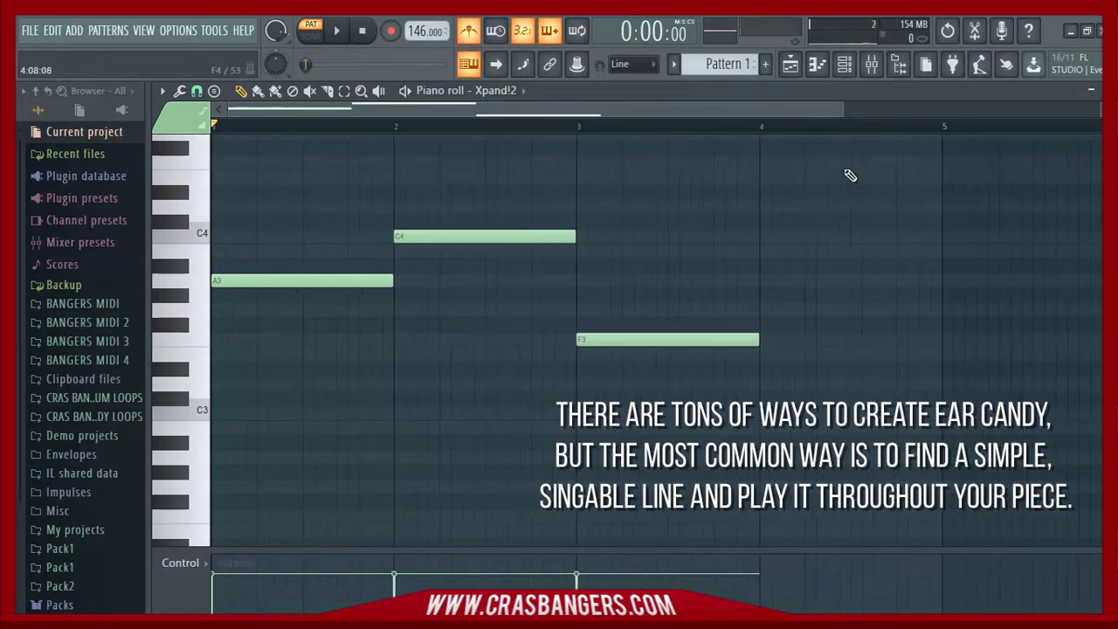
left_click(769, 311)
key("space")
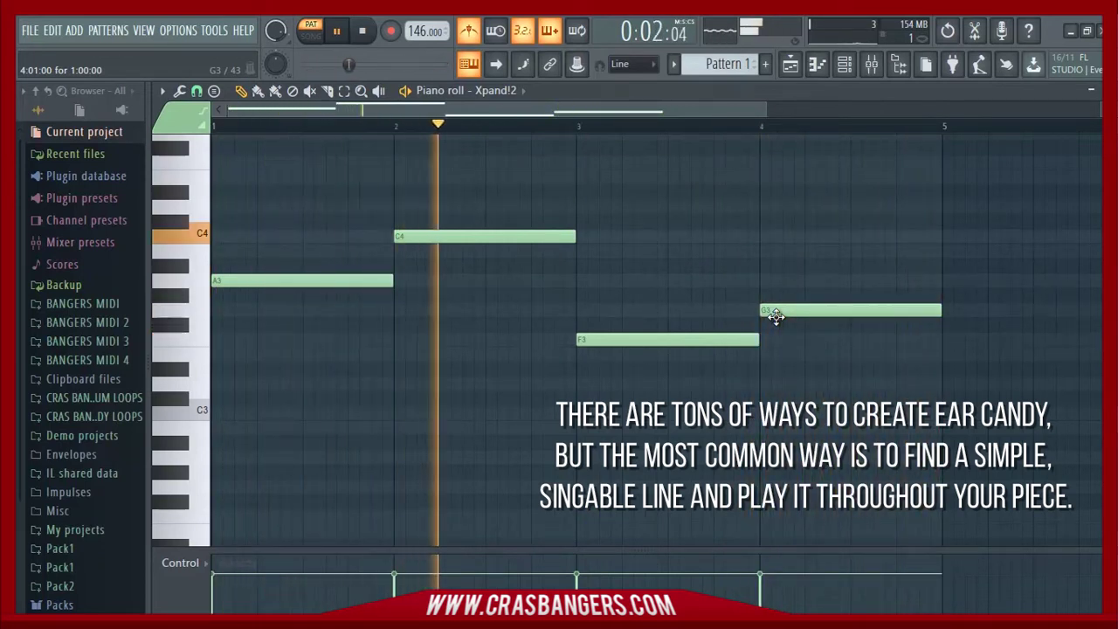
key("space")
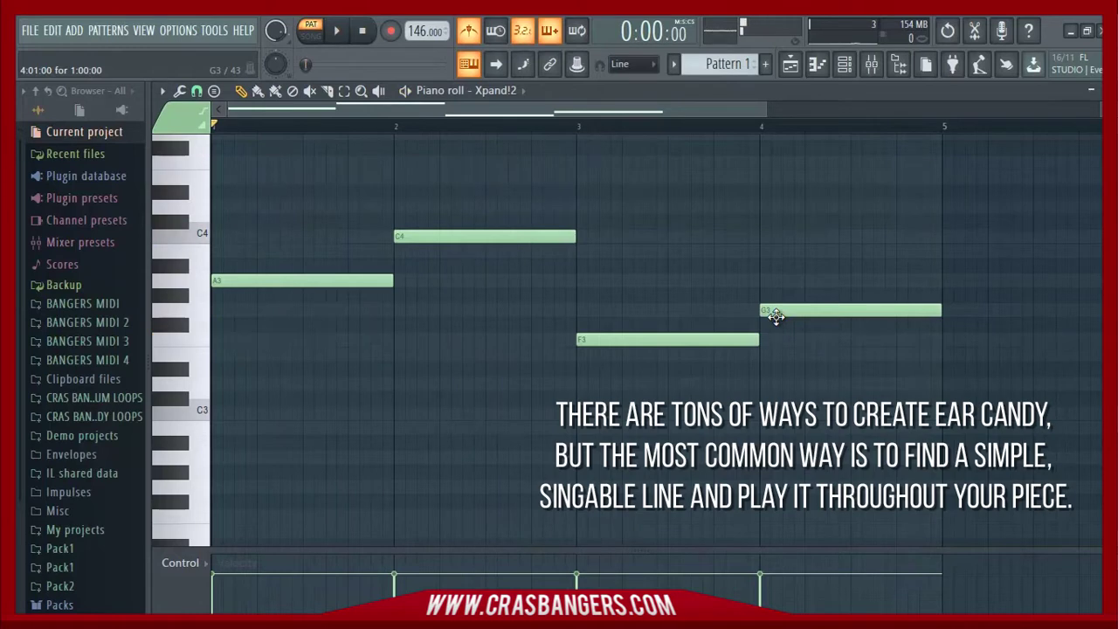
Step: Duplicate all four bass notes and transpose the copies two octaves up
key("ctrl+a")
key("ctrl+c")
key("ctrl+v")
key("ctrl+Up")
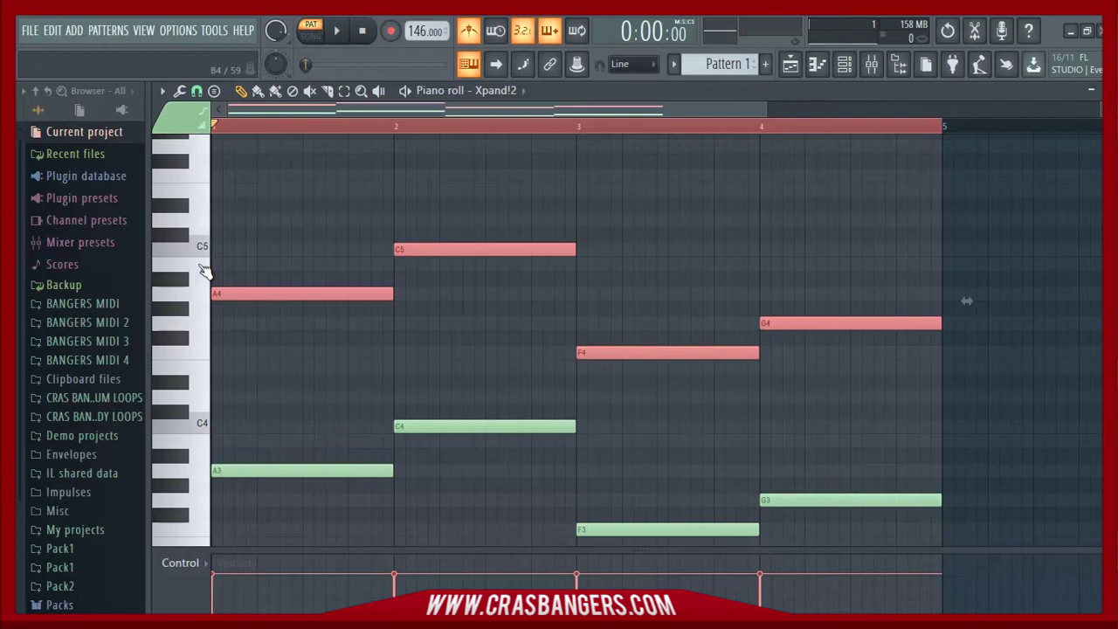
key("ctrl+Up")
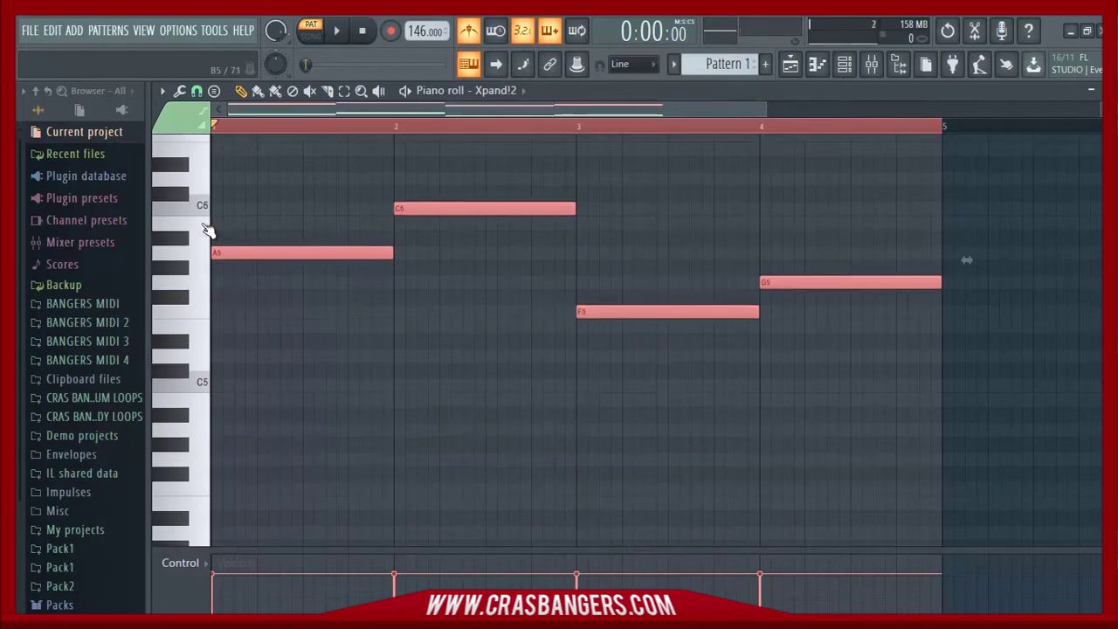
Step: Add one-bar C6 and E6 notes above the A5 note in bar 1 to form a chord
left_click(206, 229)
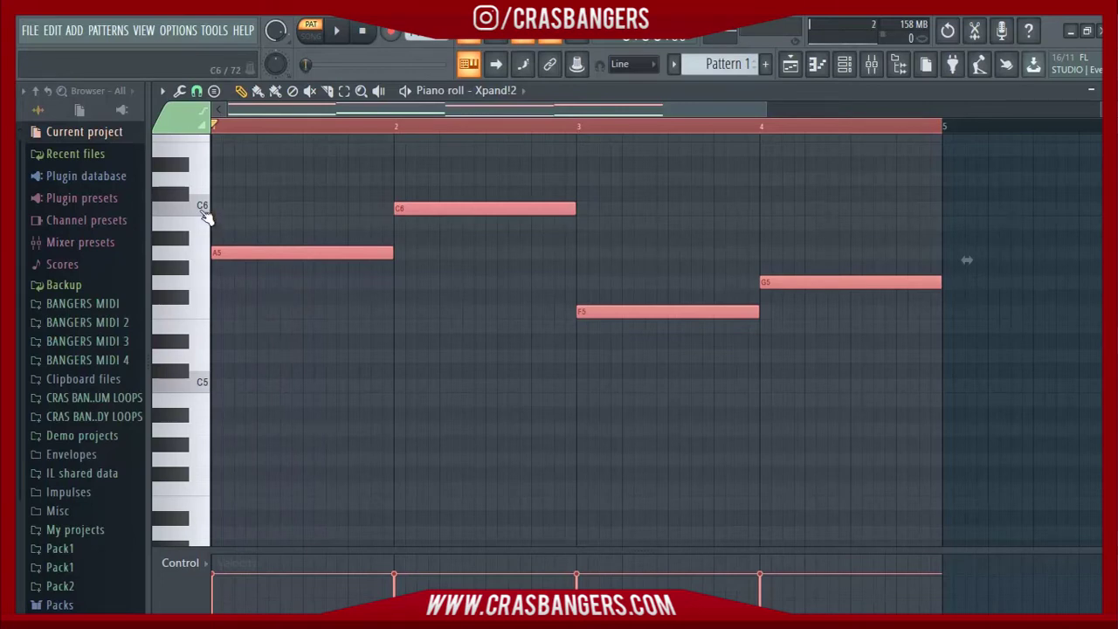
left_click(207, 217)
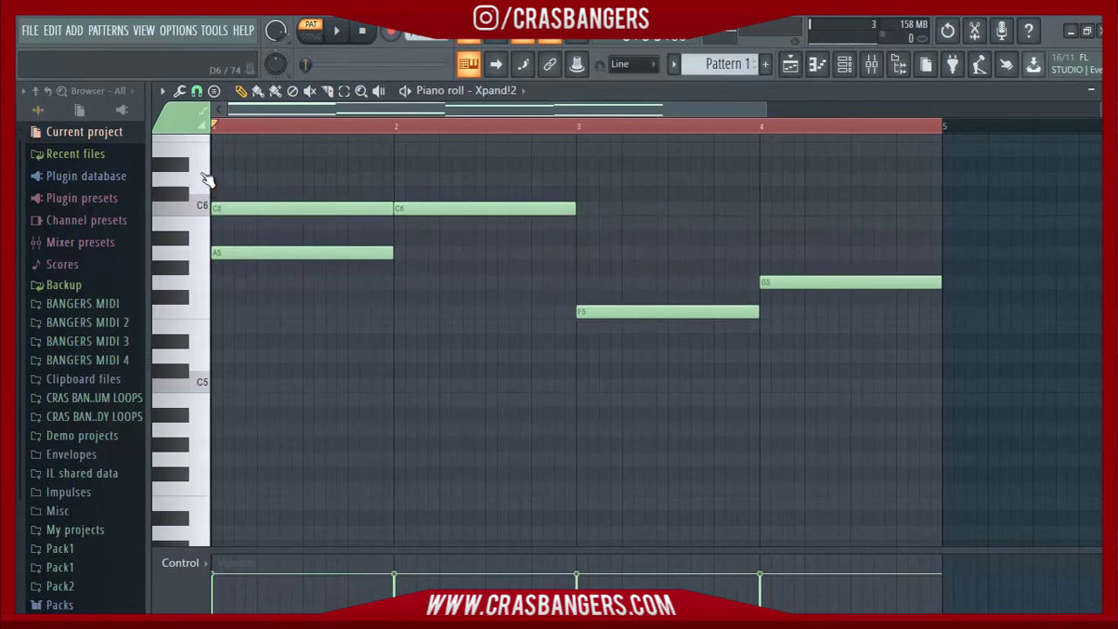
left_click(218, 150)
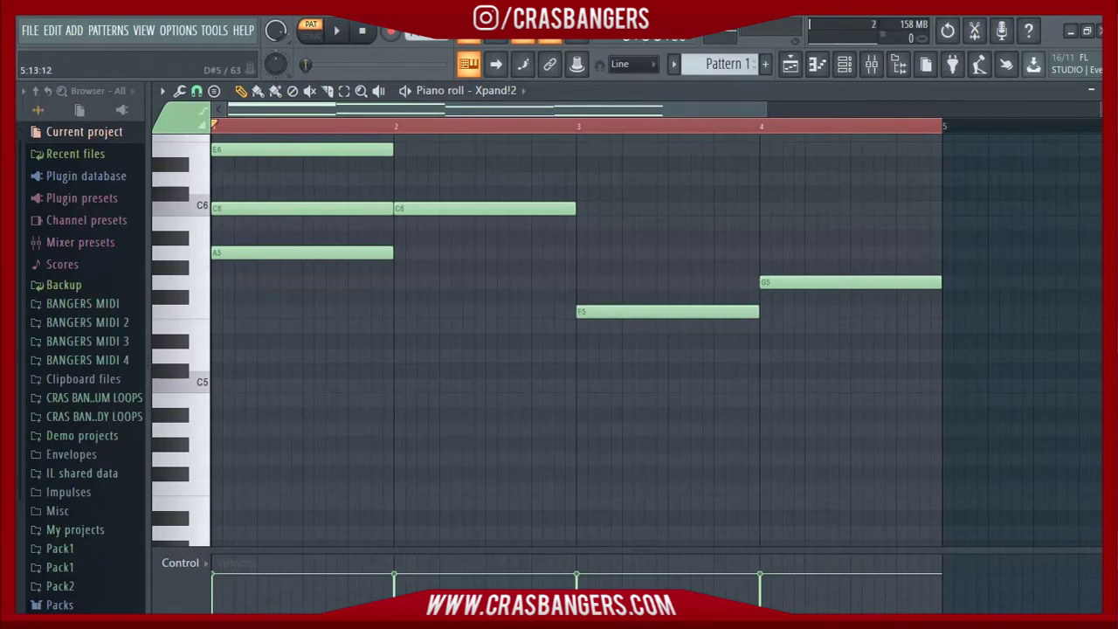
Step: Add one-bar E6 and G6 notes above the C6 note in bar 2 to form a chord
scroll(577, 341, "up", 2)
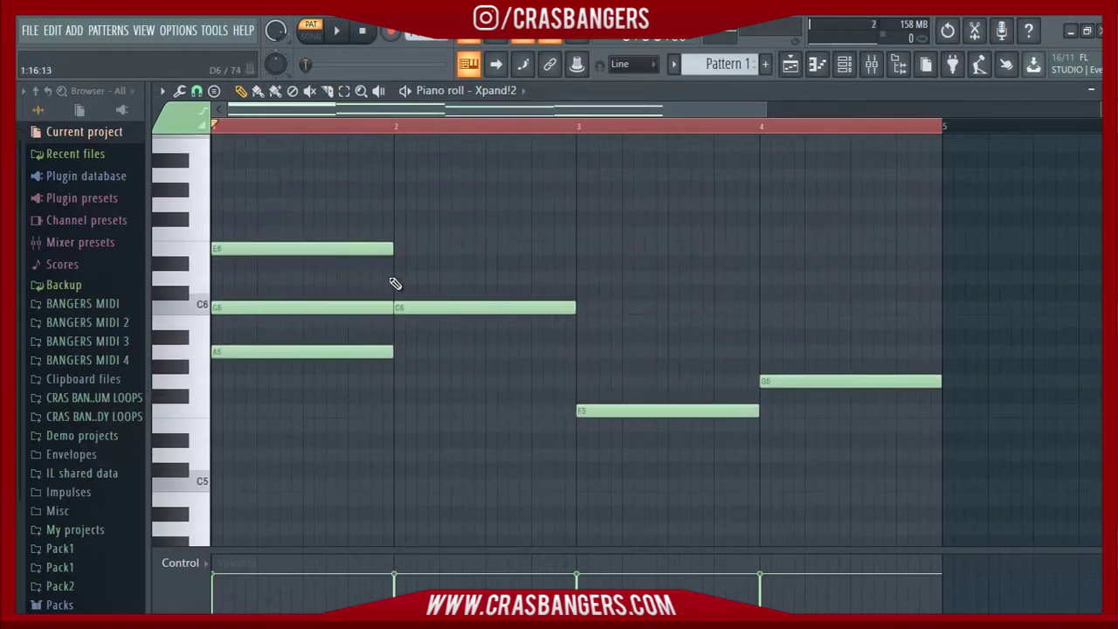
left_click_drag(399, 283, 413, 247)
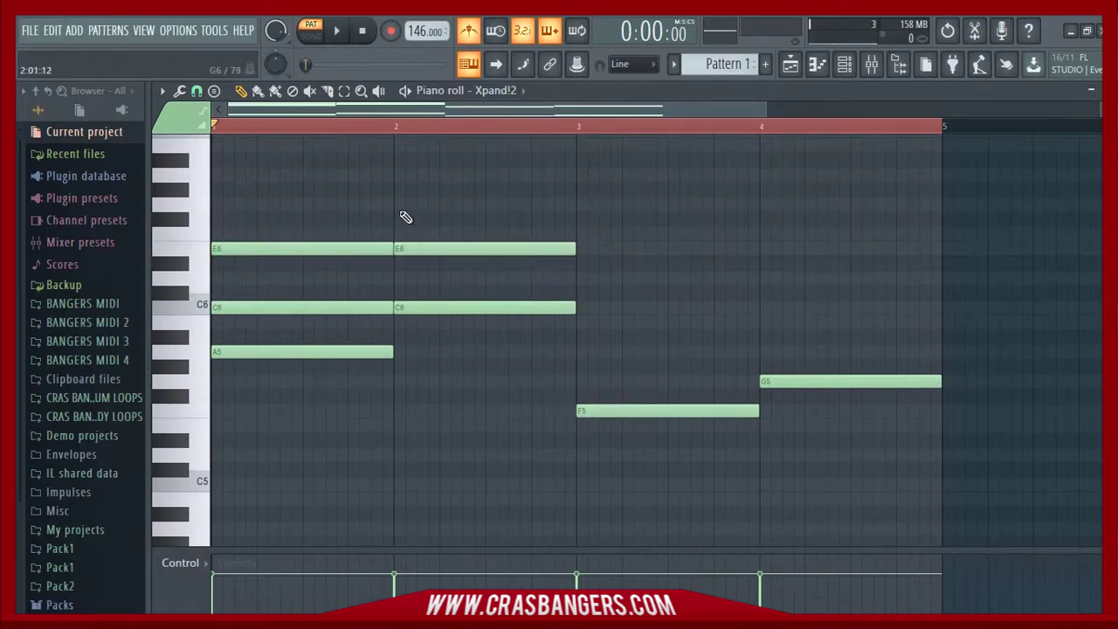
left_click(393, 206)
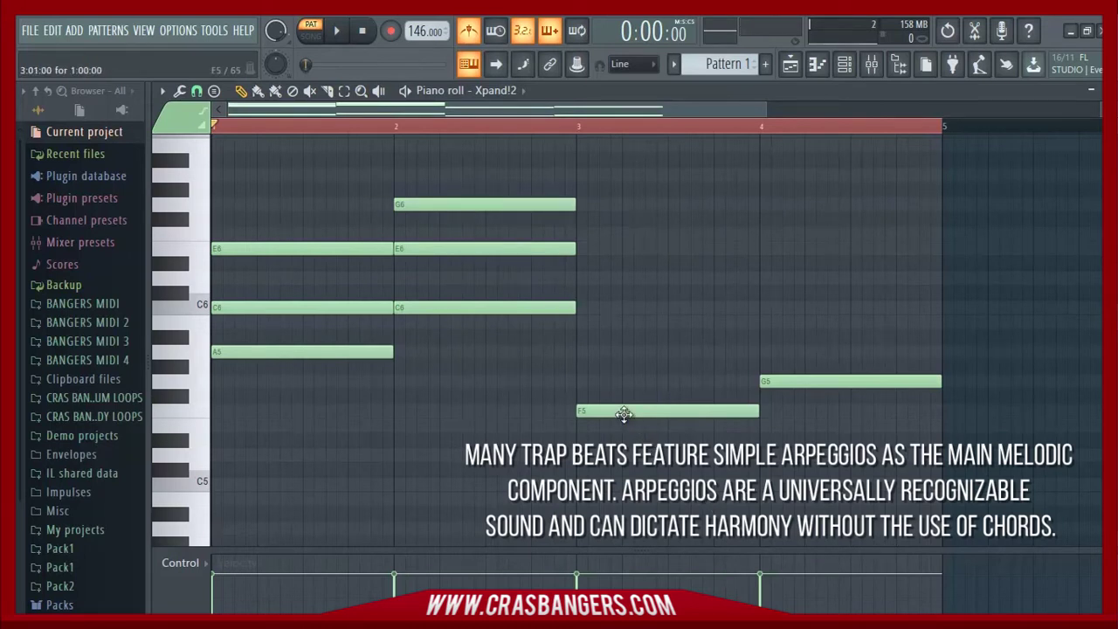
Step: Add one-bar A5 and C6 notes above the F5 note in bar 3 to form a chord
left_click(203, 385)
left_click(577, 352)
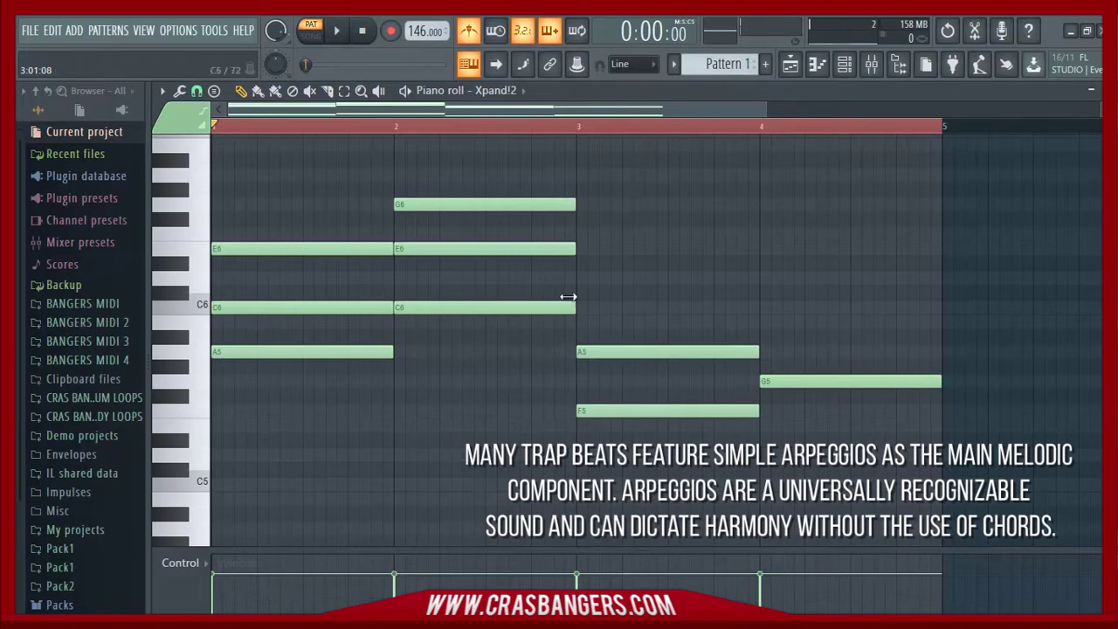
left_click_drag(582, 322, 576, 298)
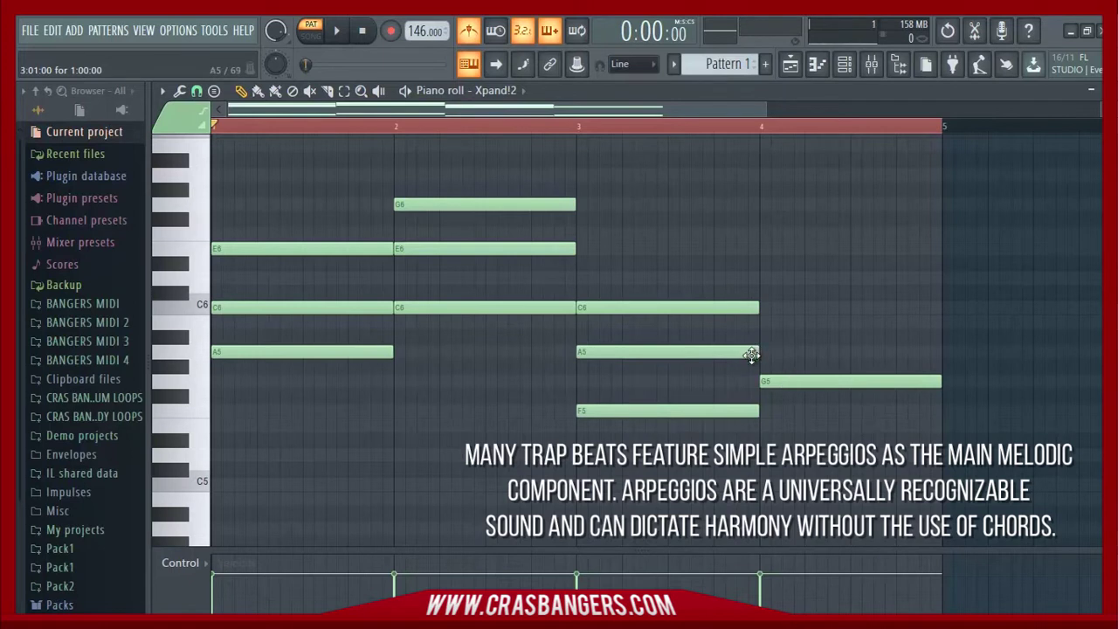
Step: Add one-bar B5 and D6 notes above the G5 note in bar 4, and play back the chord progression
left_click(762, 322)
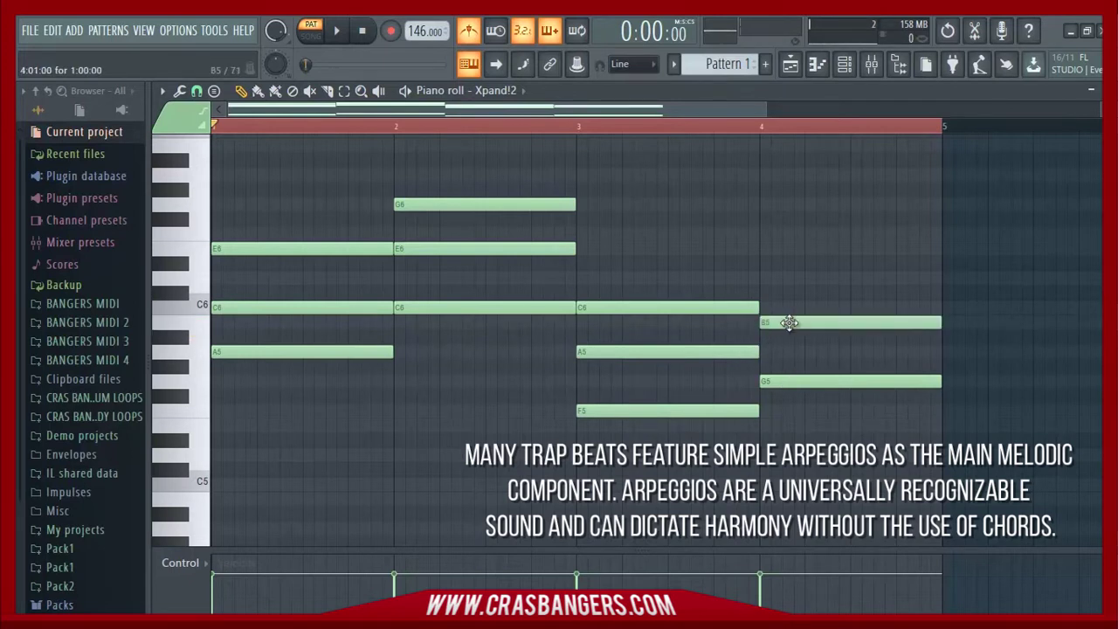
left_click(763, 278)
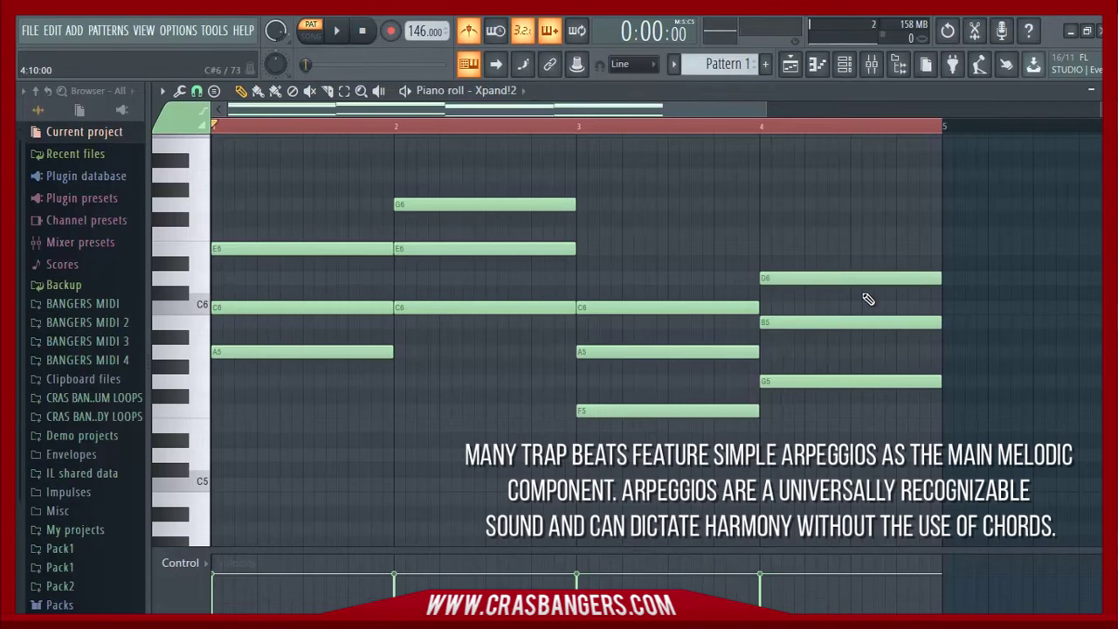
left_click(860, 129)
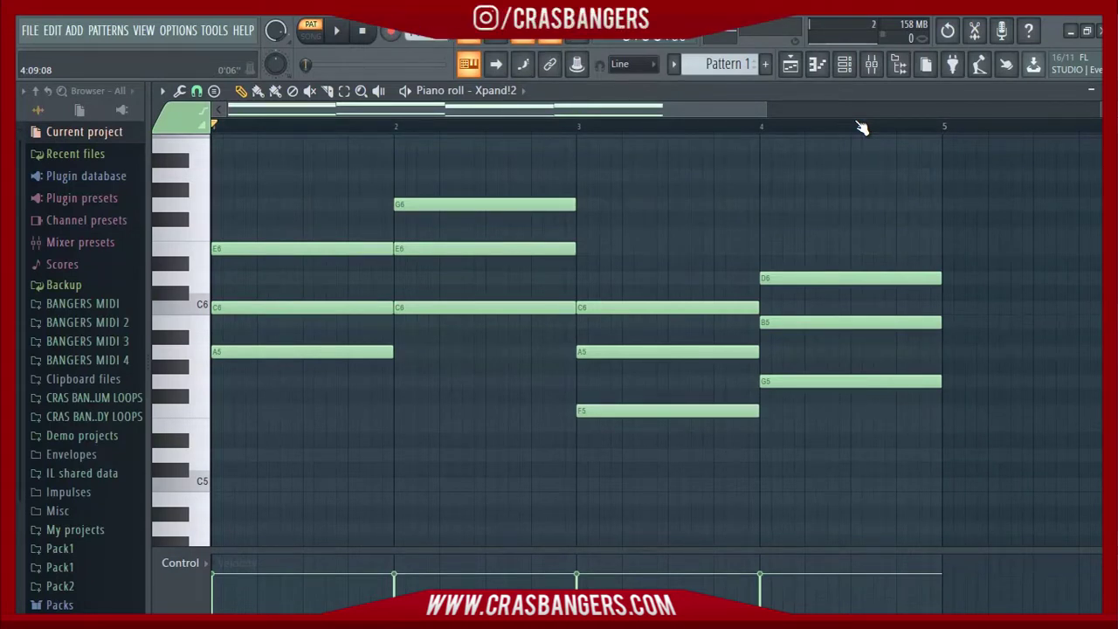
key("space")
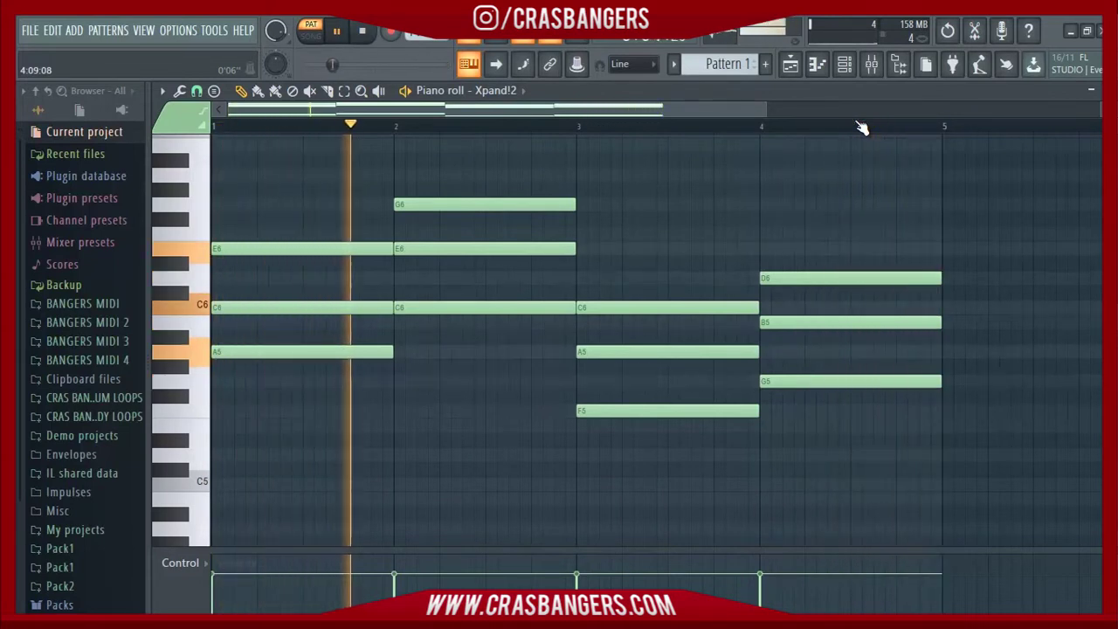
key("space")
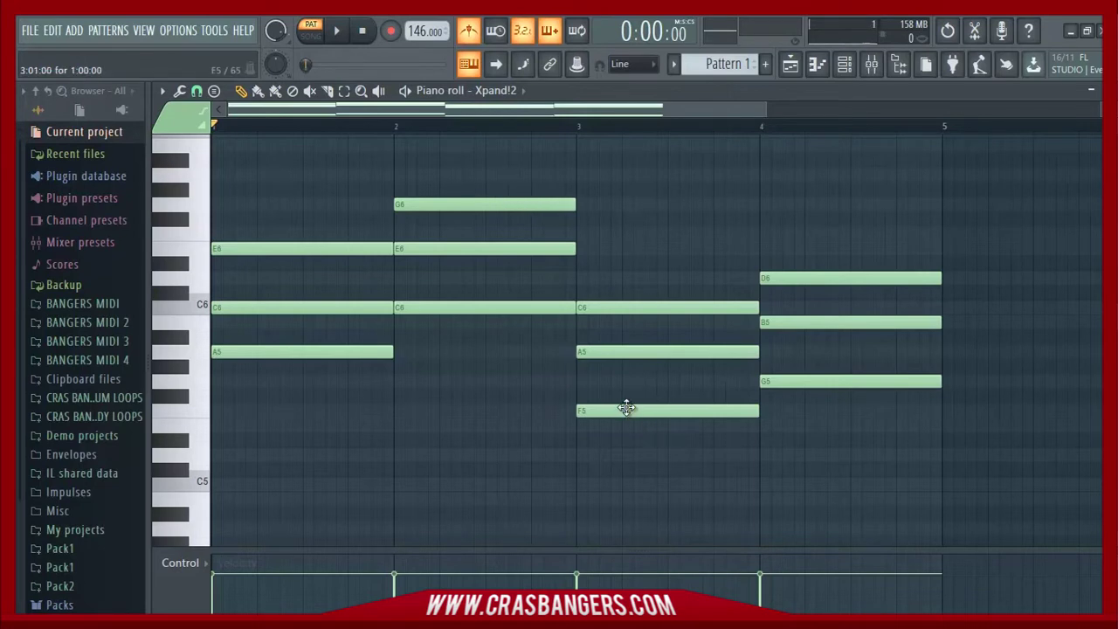
Step: Transpose the G6 note in bar 2 one octave down to G5 and play back the progression
left_click(515, 204)
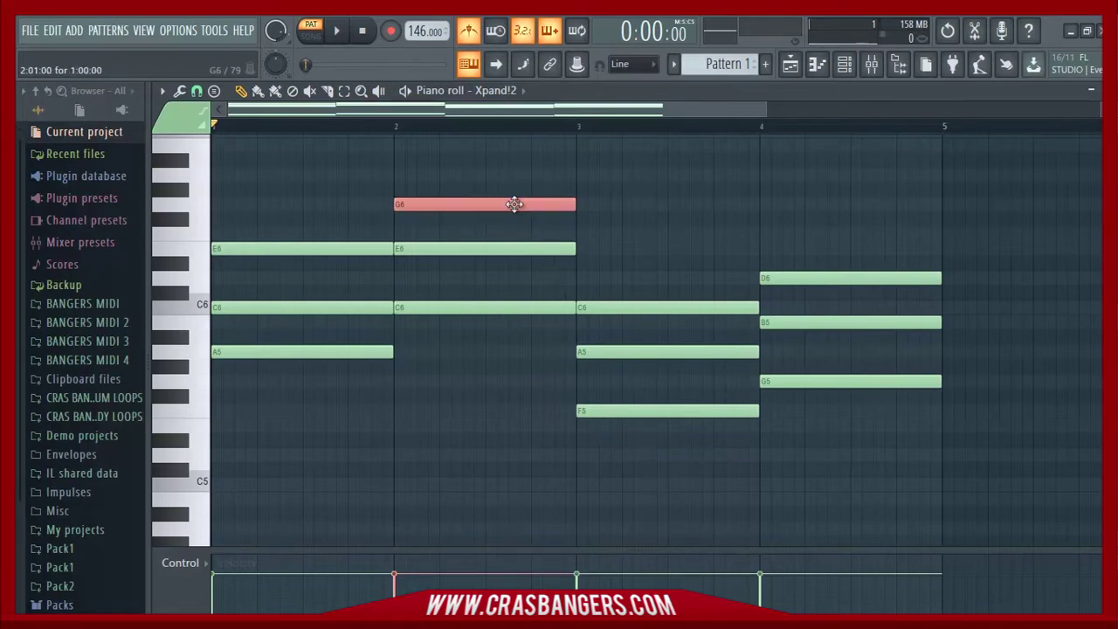
key("ctrl+Down")
key("ctrl+d")
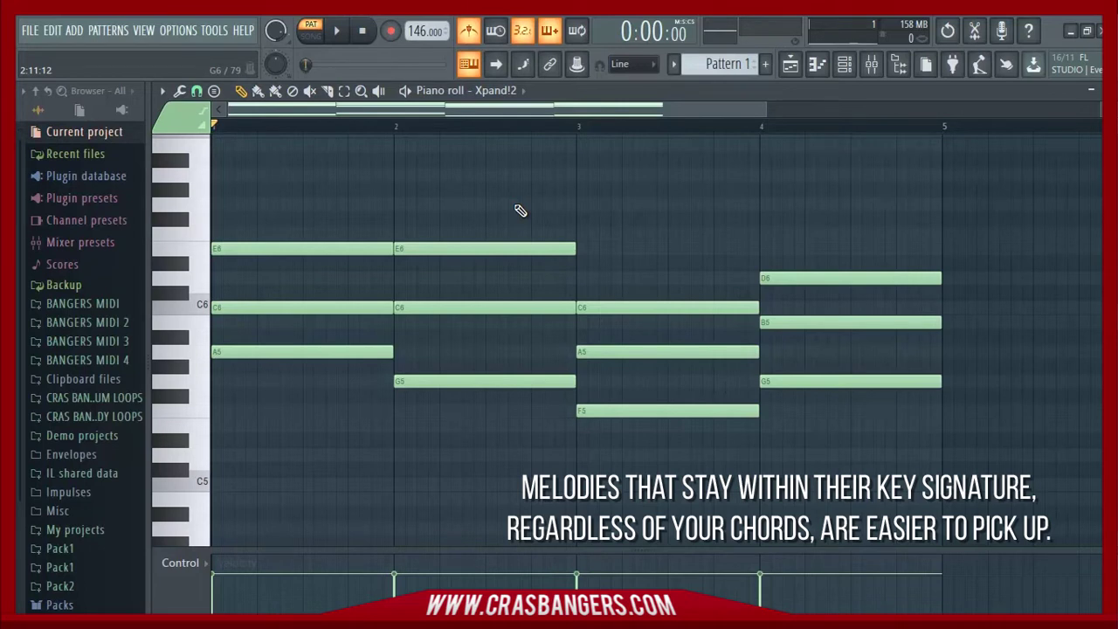
key("space")
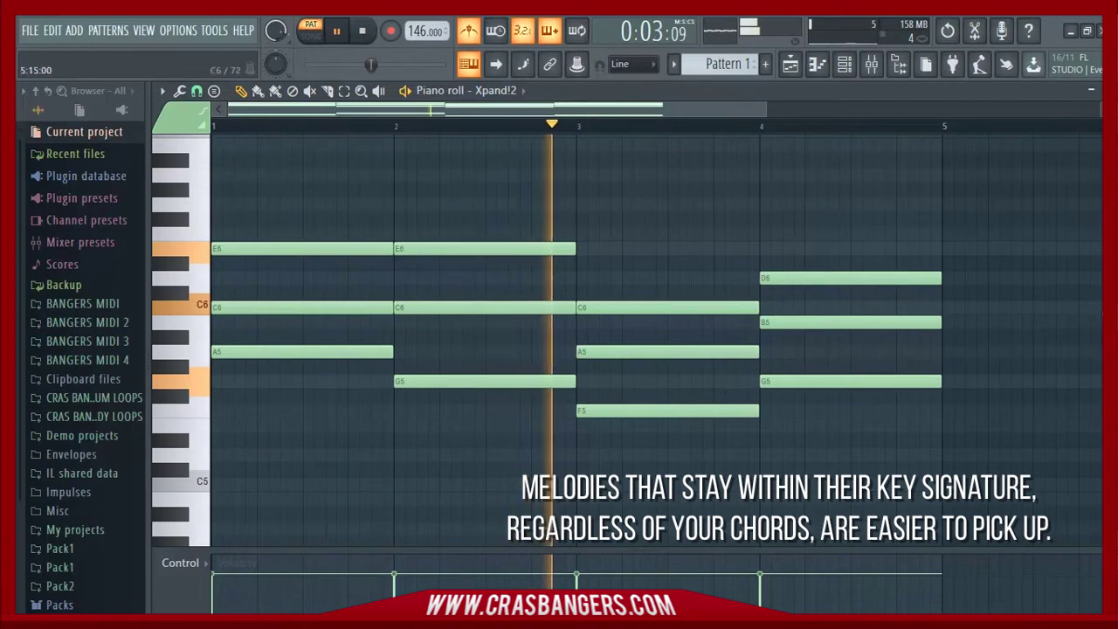
scroll(611, 340, "up", 3)
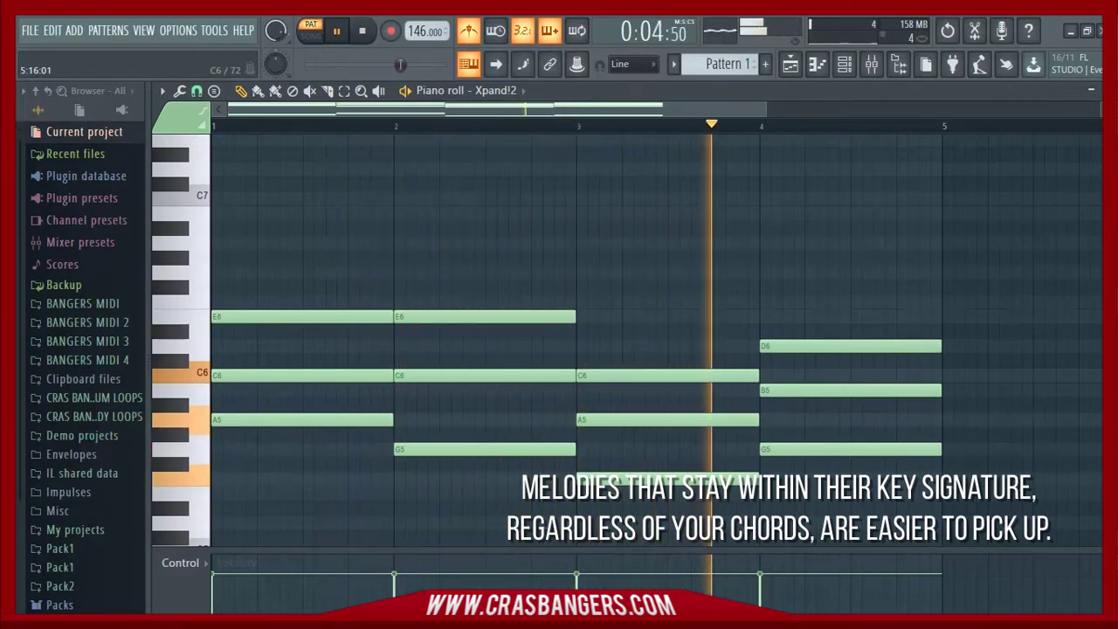
key("space")
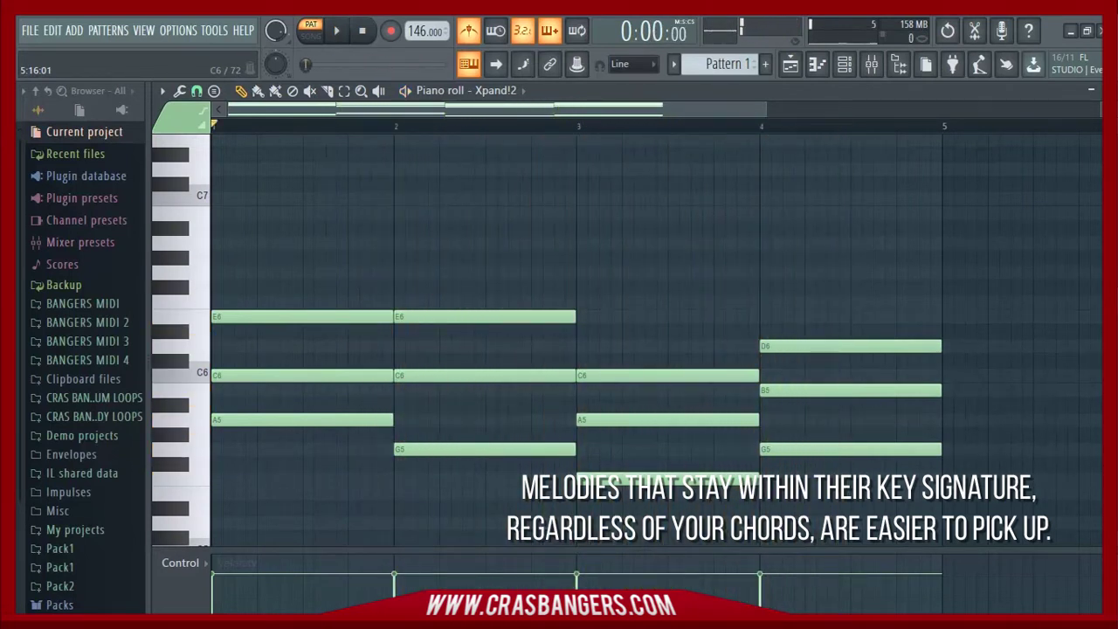
Step: Stagger the bar 1 chord by delaying its C6 note one step and its E6 note two steps, and audition it
scroll(655, 340, "down", 5)
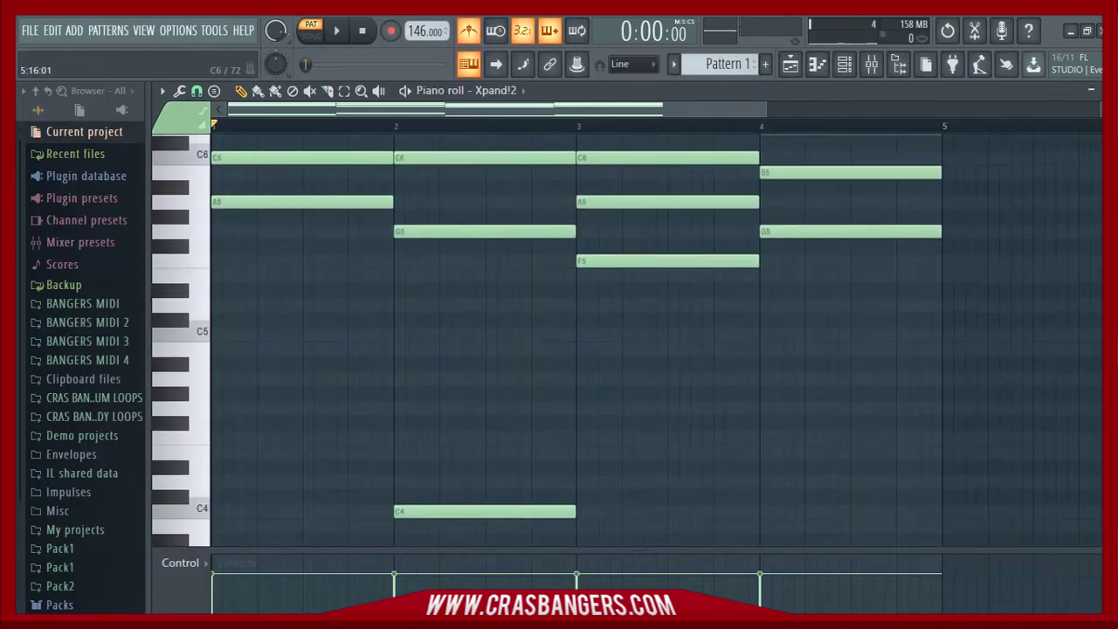
scroll(655, 340, "up", 5)
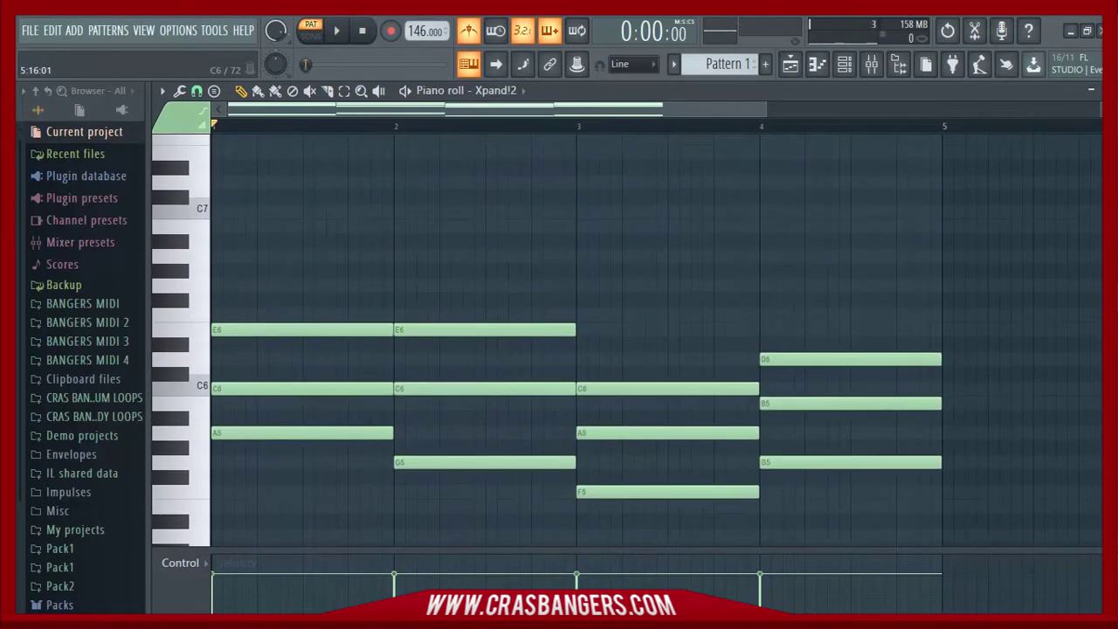
scroll(294, 417, "up", 1)
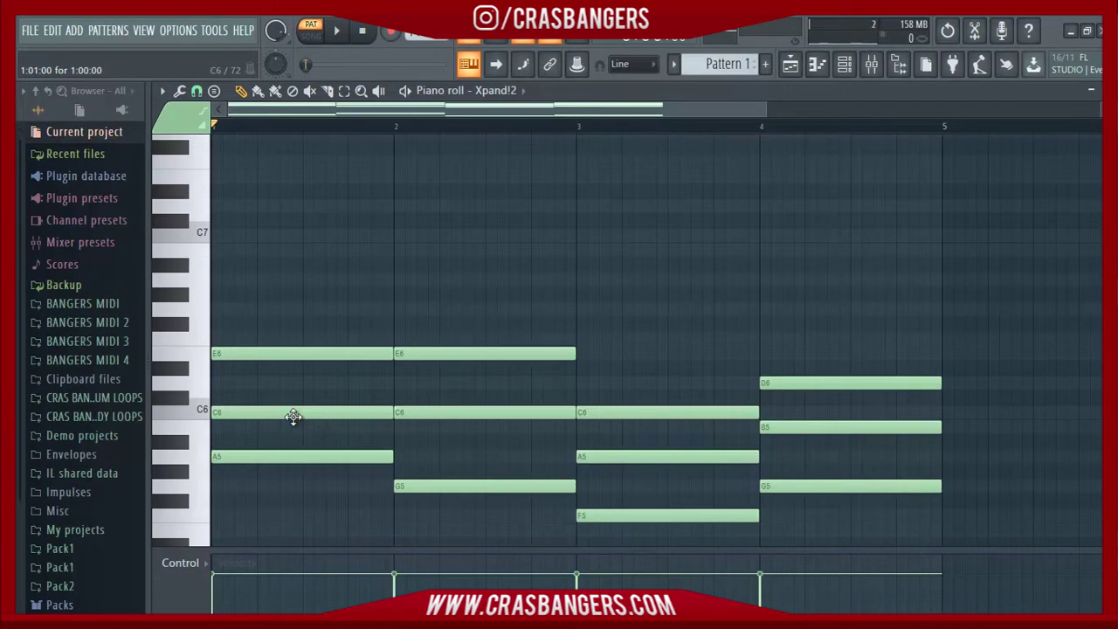
left_click(293, 416)
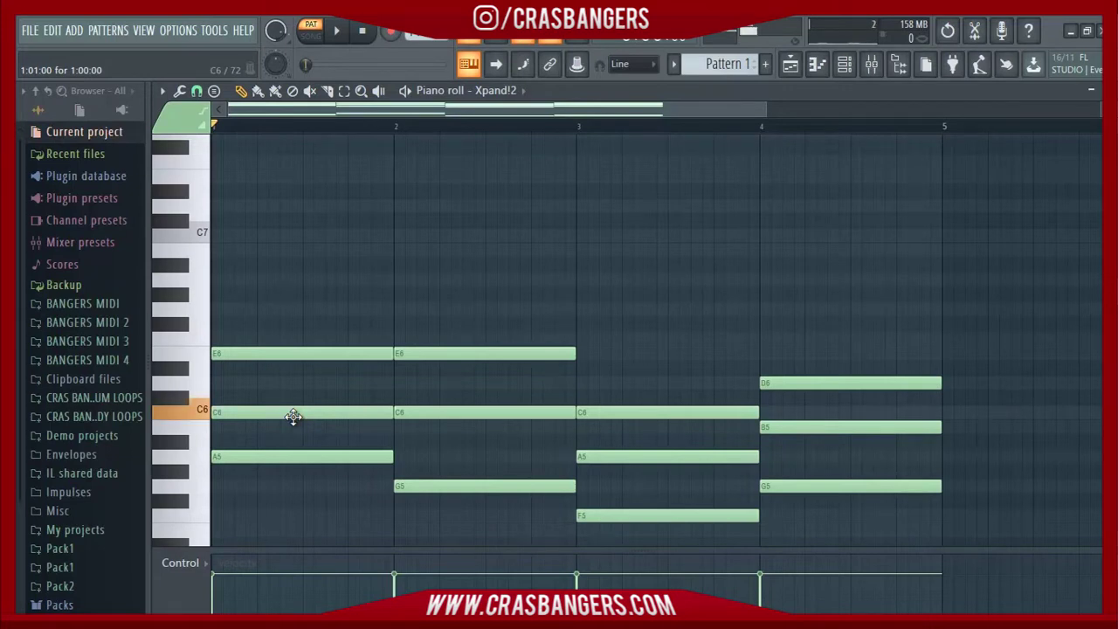
left_click_drag(299, 417, 302, 416)
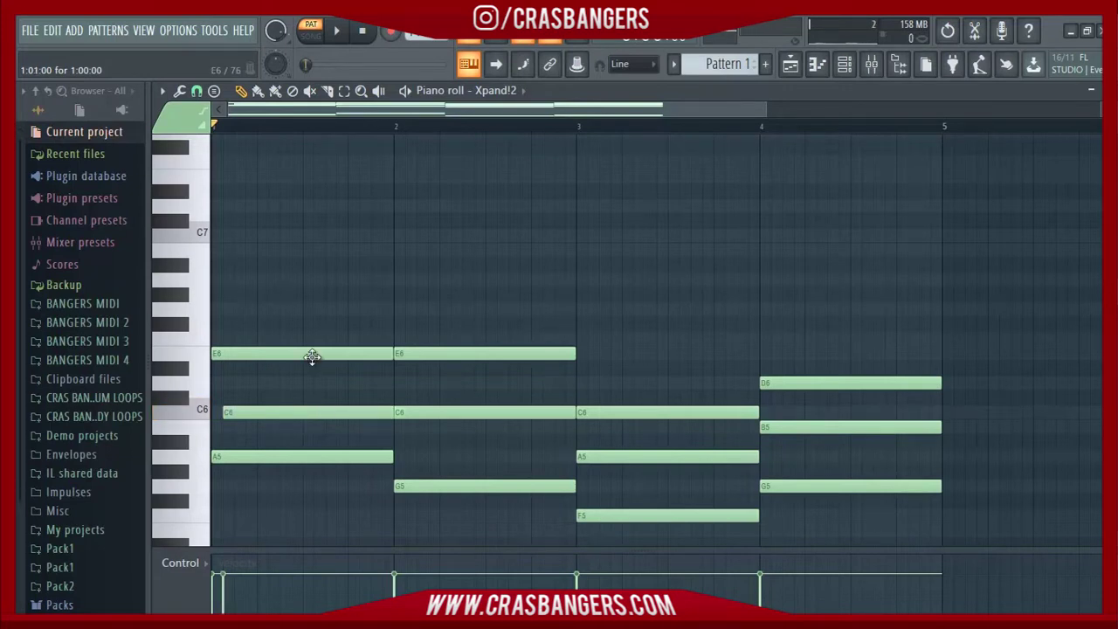
left_click_drag(311, 356, 336, 358)
key("space")
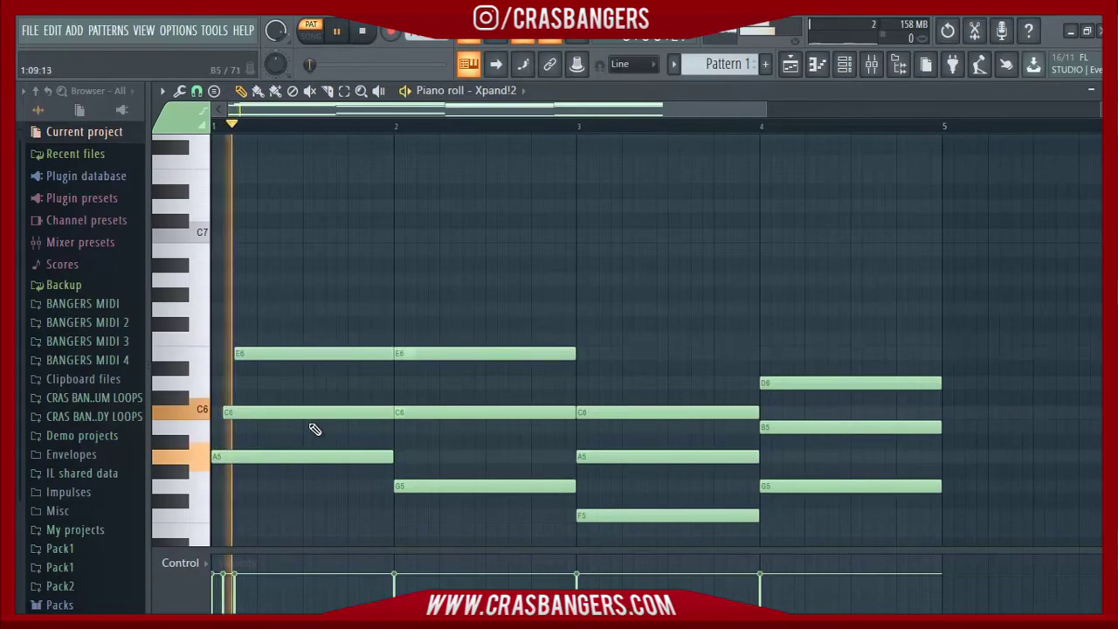
key("space")
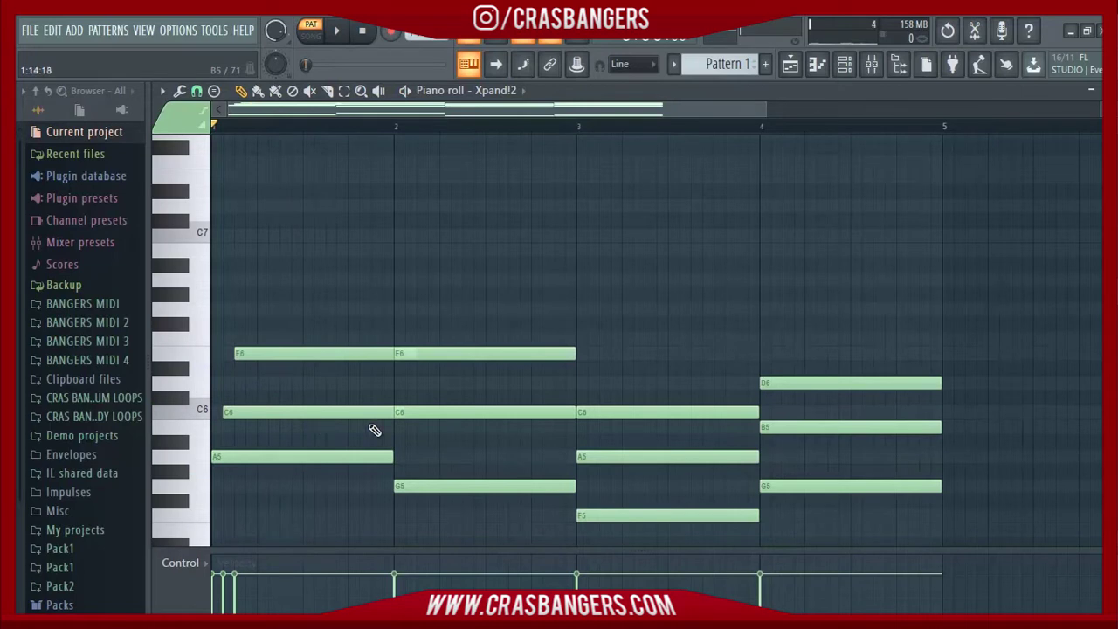
Step: Delay the E6 note in bar 2 by one step and play back the pattern
key("space")
key("space")
left_click_drag(481, 354, 491, 354)
key("space")
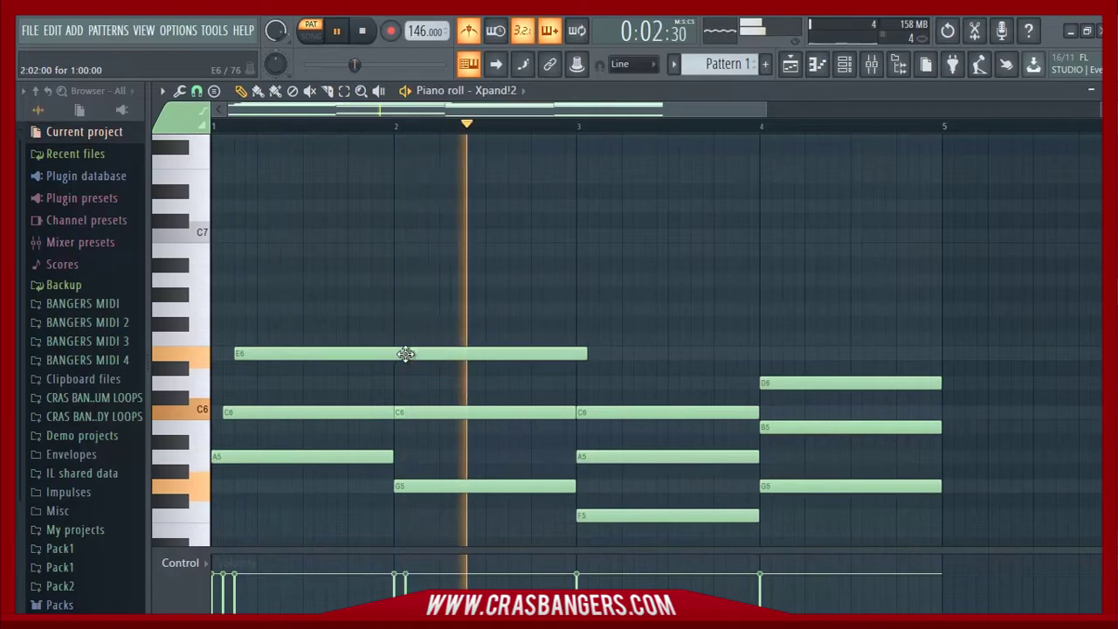
Step: Try delaying the G5 note in bar 2 by one and two steps during playback, and return it to the bar's start
key("space")
left_click_drag(451, 489, 461, 489)
key("space")
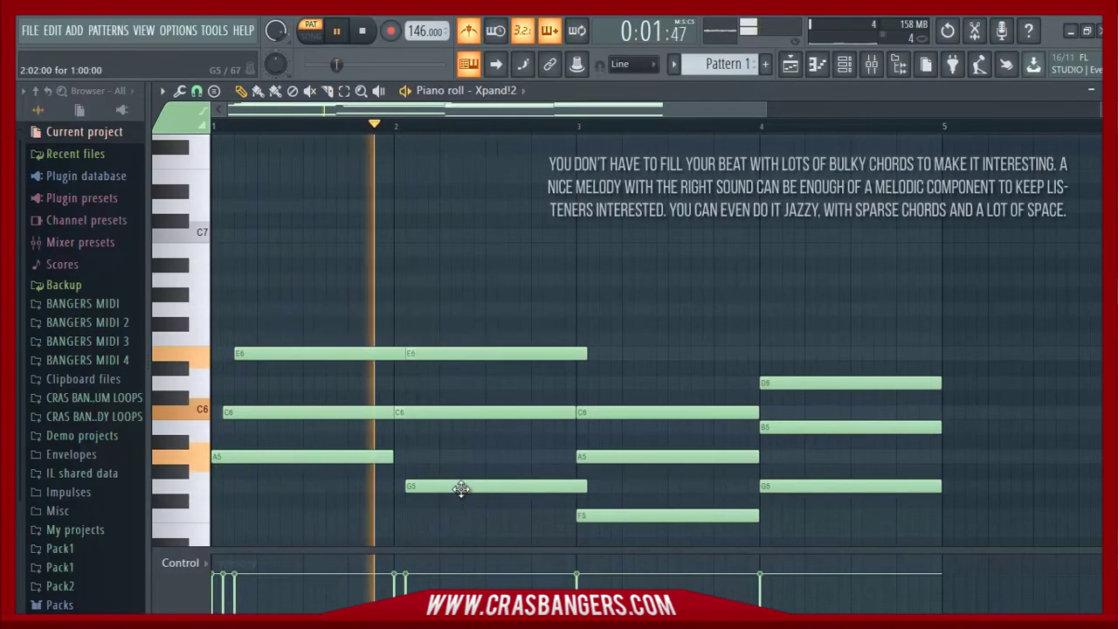
key("space")
key("space")
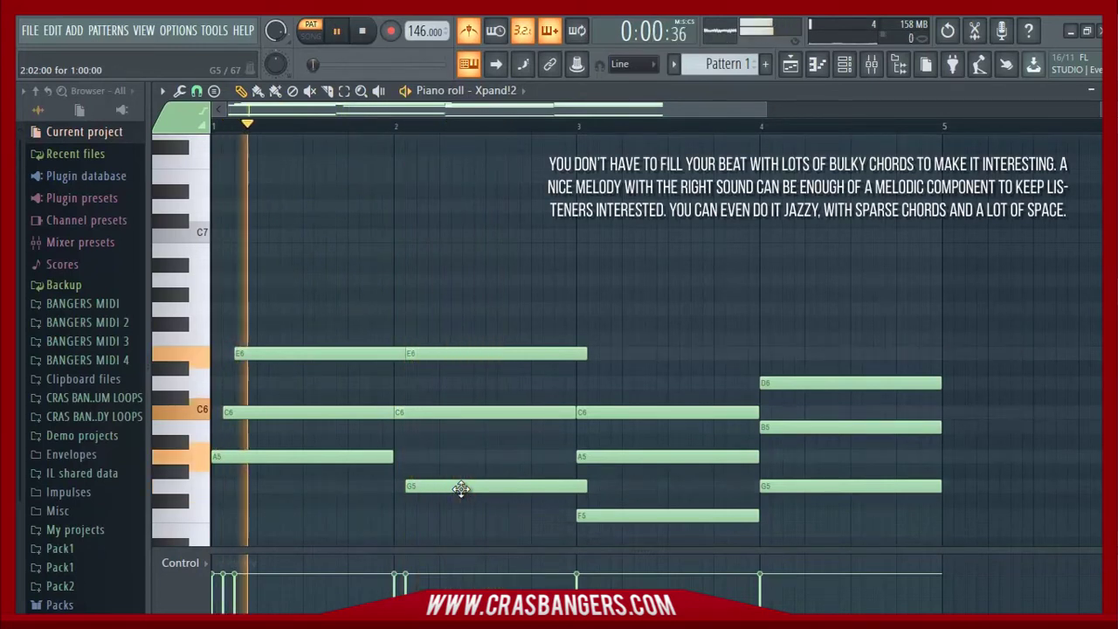
left_click_drag(468, 489, 480, 490)
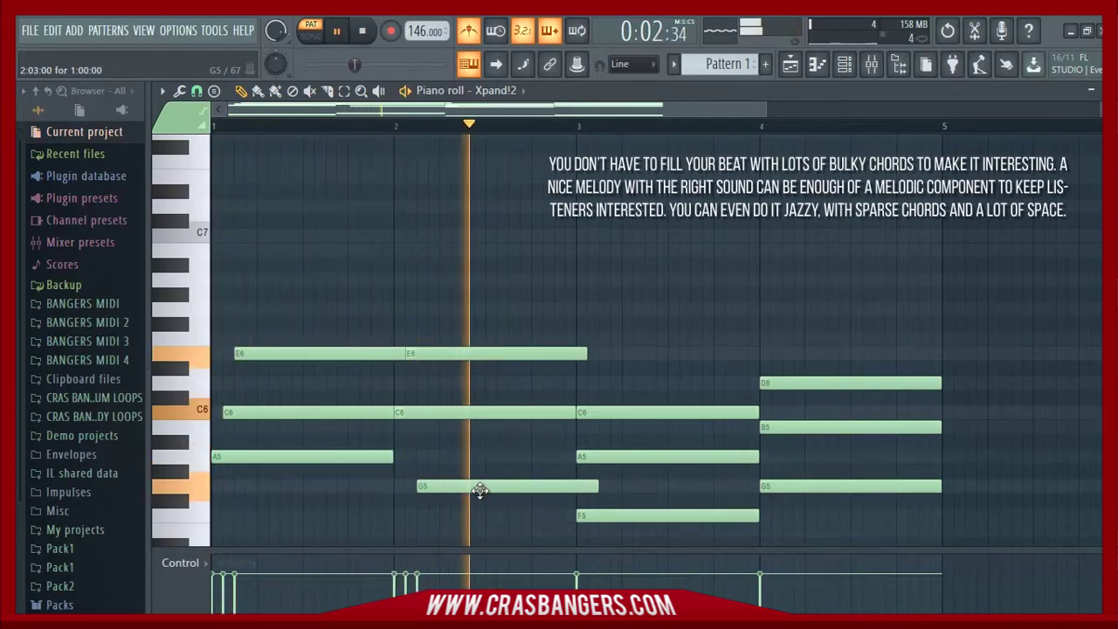
key("space")
key("space")
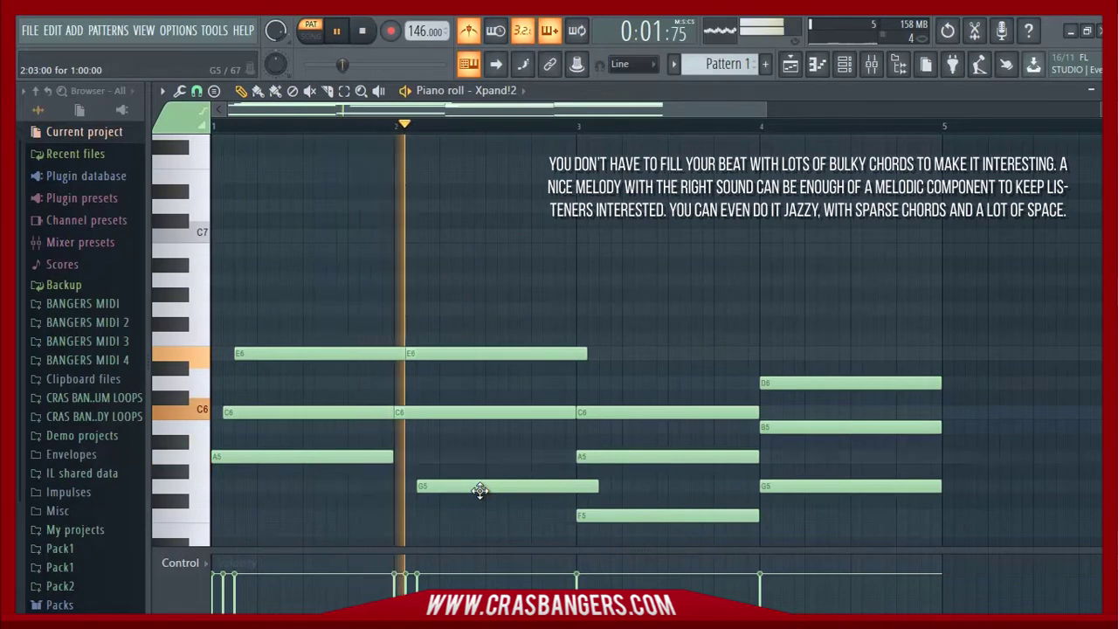
key("space")
key("space")
left_click_drag(479, 490, 433, 486)
key("space")
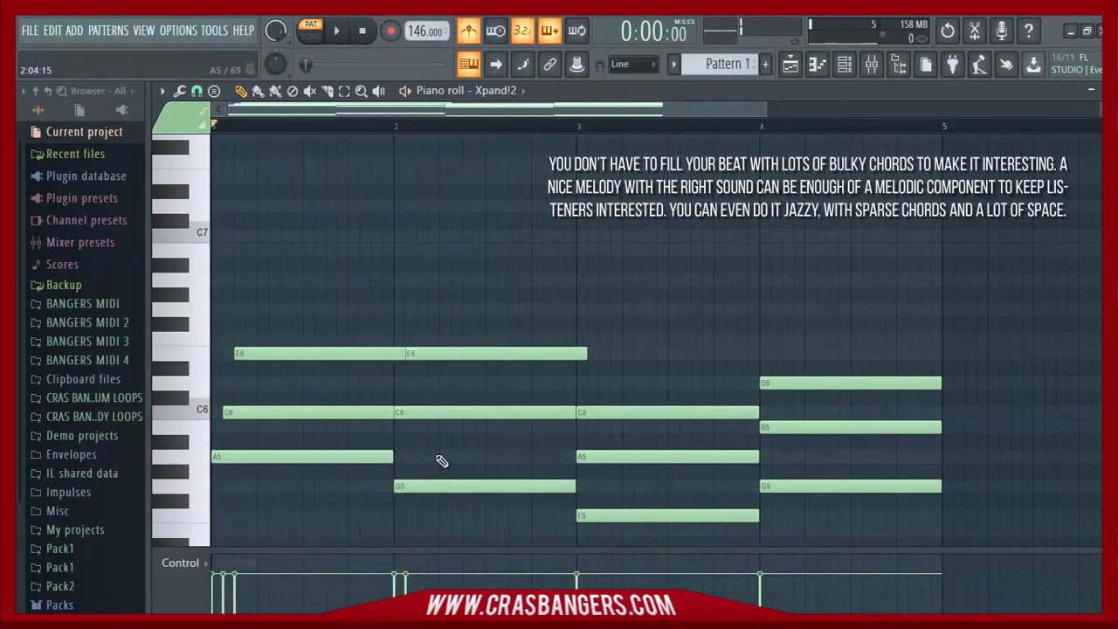
Step: Shift the C6 note in bar 2 to step 2 and the E6 note to step 3, and play the pattern
left_click_drag(435, 412, 451, 414)
left_click_drag(461, 354, 469, 358)
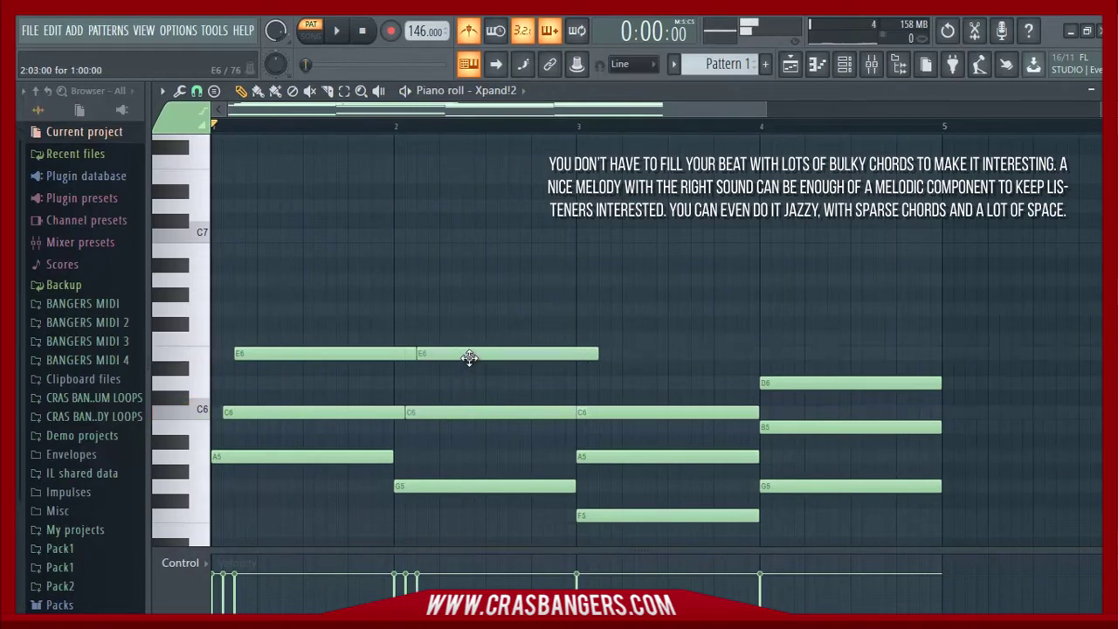
key("space")
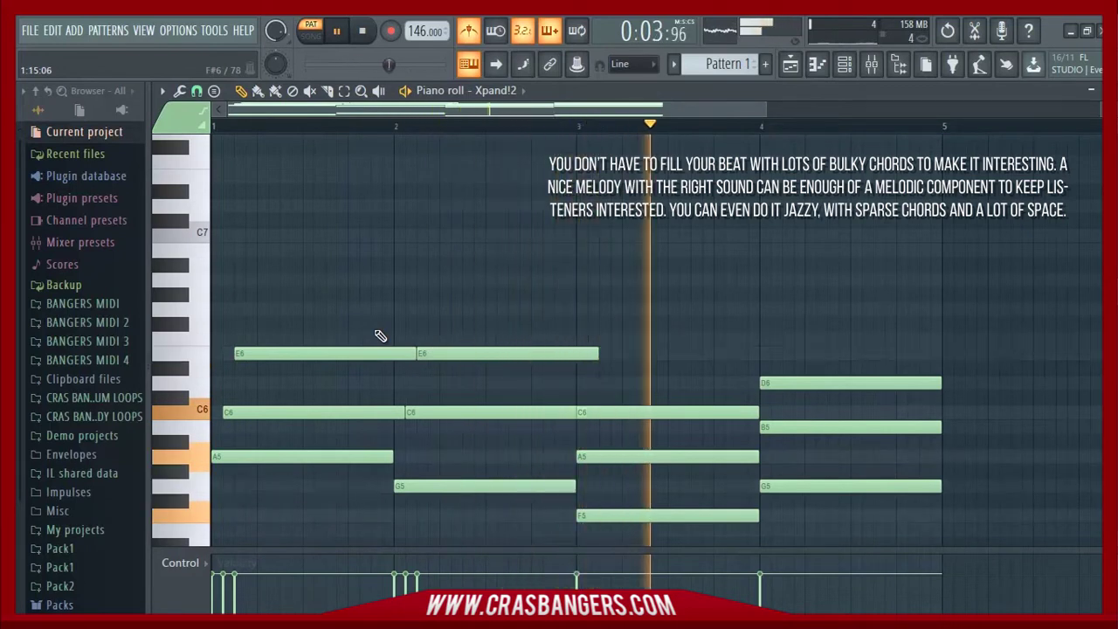
Step: Shorten the C6 and E6 notes of the bar 2 chord so both end at the start of bar 3
left_click_drag(512, 323, 535, 466)
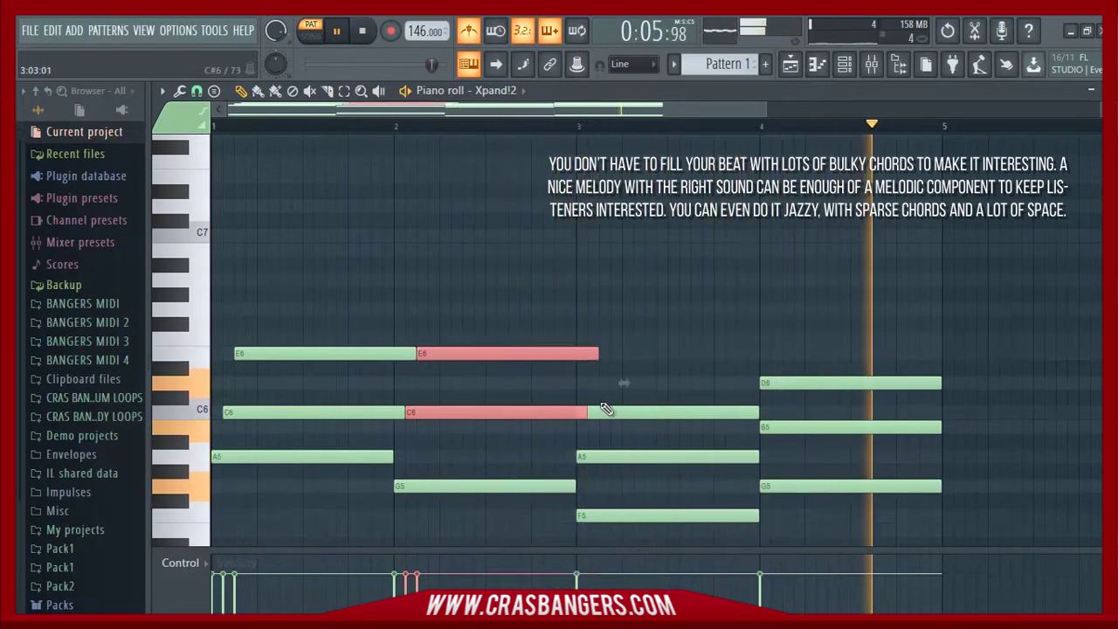
left_click_drag(606, 410, 594, 410)
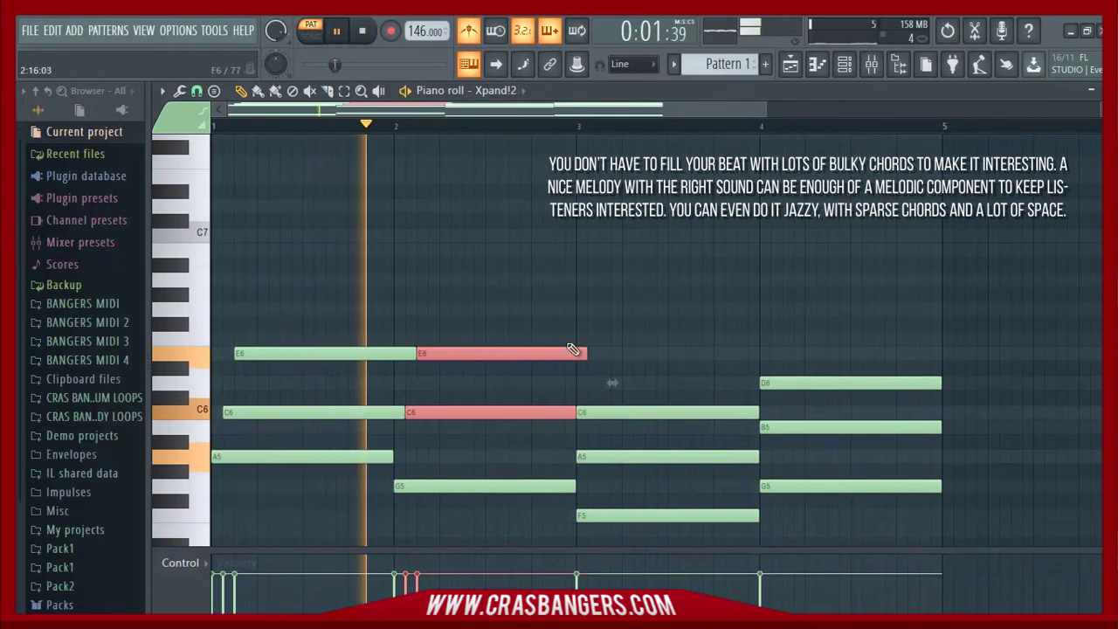
left_click_drag(584, 353, 576, 353)
left_click(580, 354)
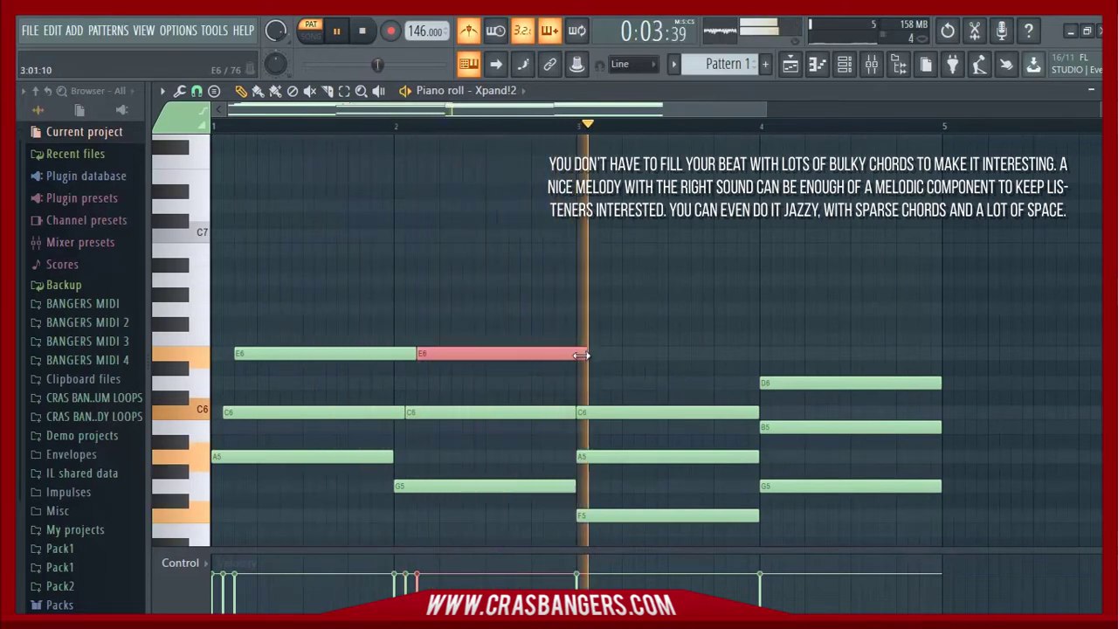
Step: Shorten the E6 and C6 notes of the bar 1 chord to end at bar 2, and play back the result
left_click(357, 353)
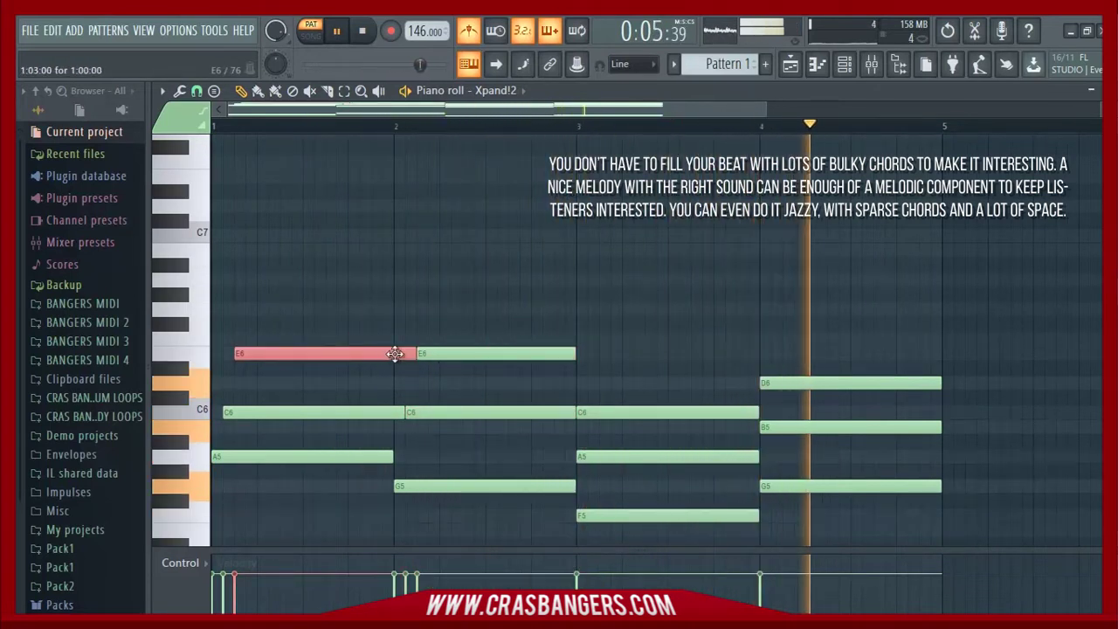
left_click_drag(414, 353, 391, 354)
key("space")
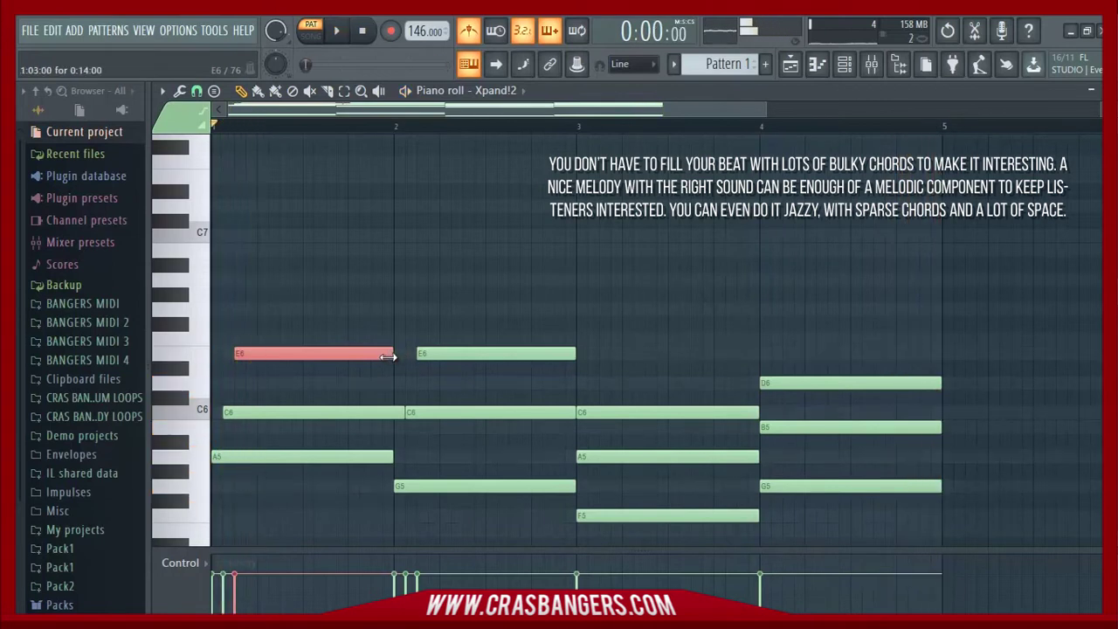
left_click(392, 442)
left_click(399, 411)
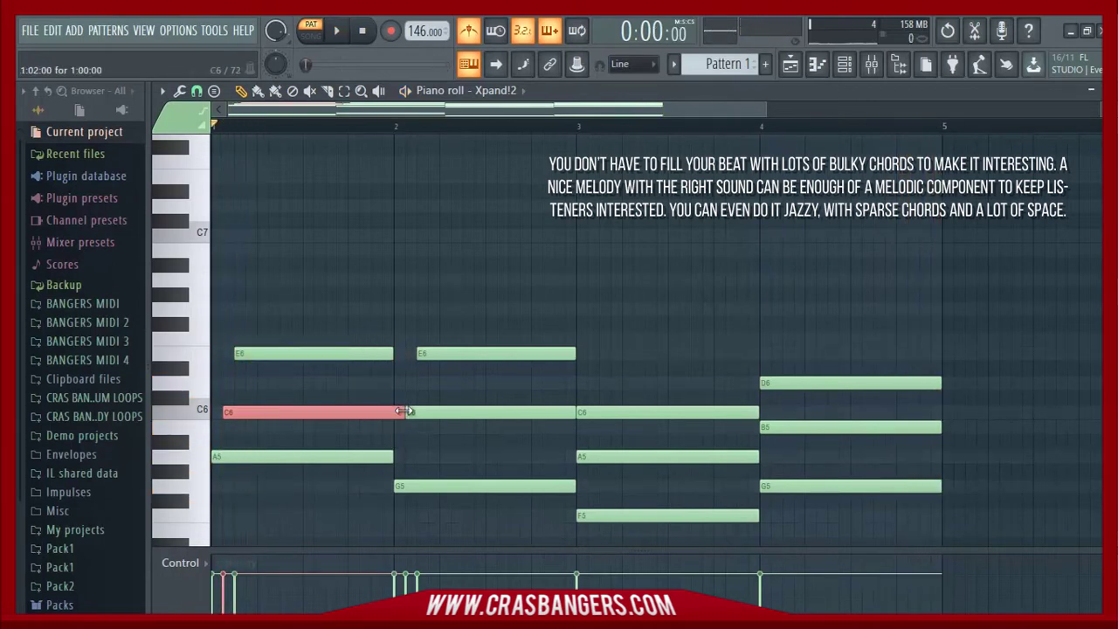
left_click_drag(404, 410, 393, 411)
key("space")
left_click(844, 289)
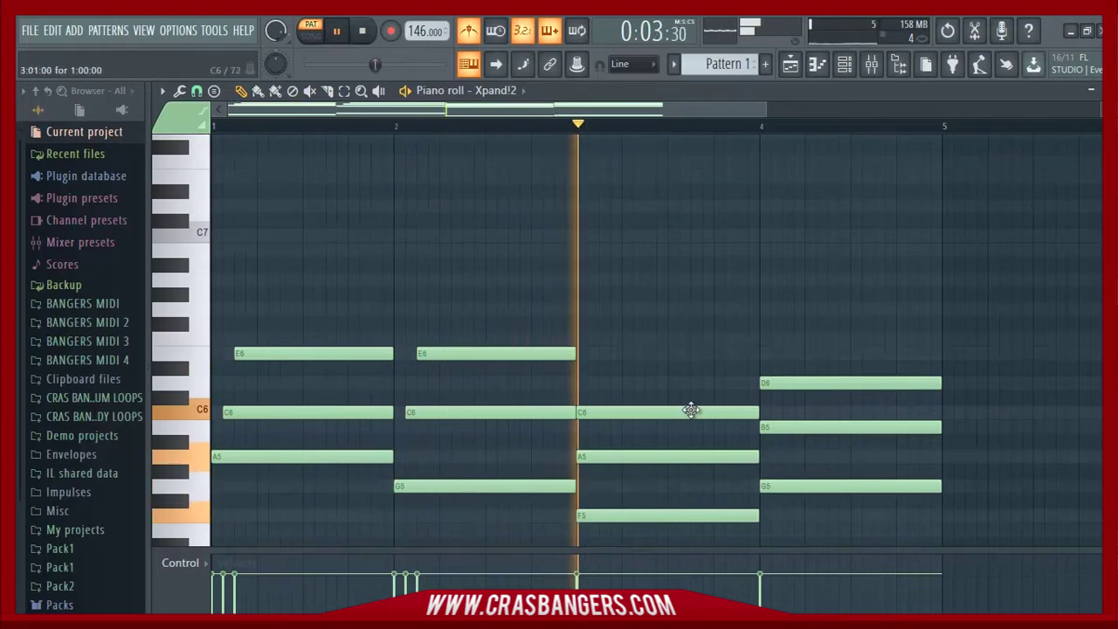
key("space")
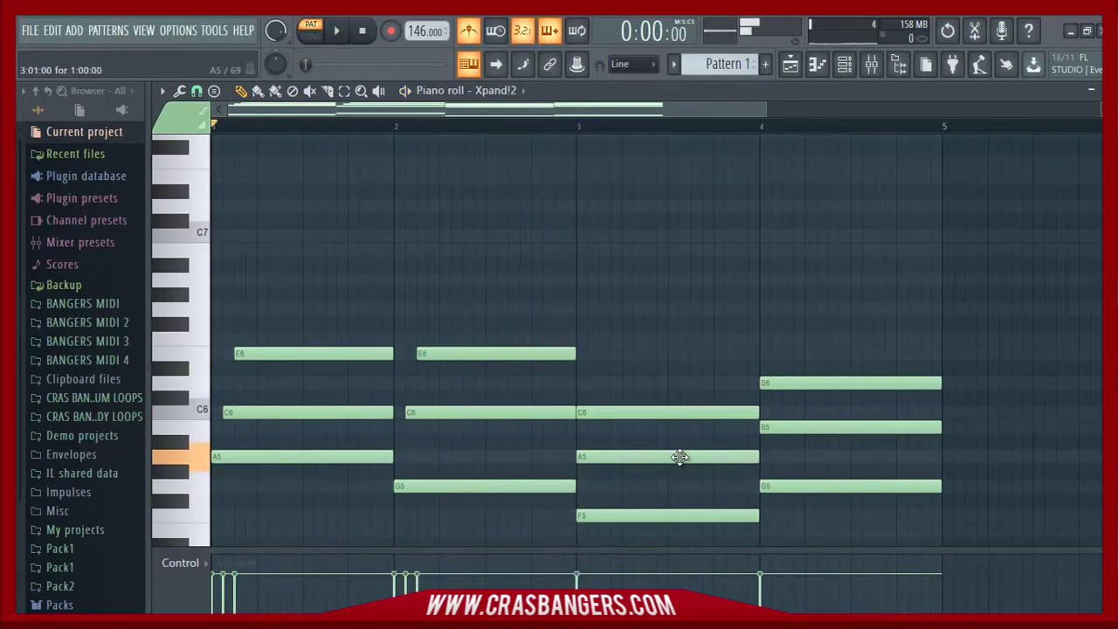
Step: Delay the A5 note in bar 3 by one step and C6 by two steps, with both ending at bar 4, and play back
left_click_drag(679, 457, 686, 452)
left_click_drag(669, 411, 686, 411)
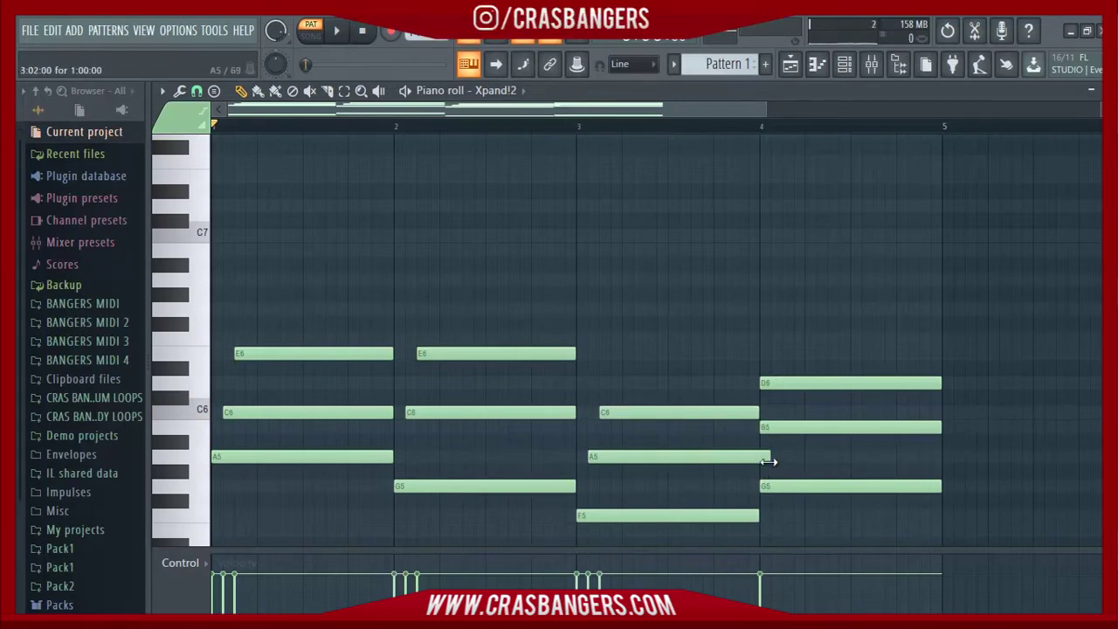
key("space")
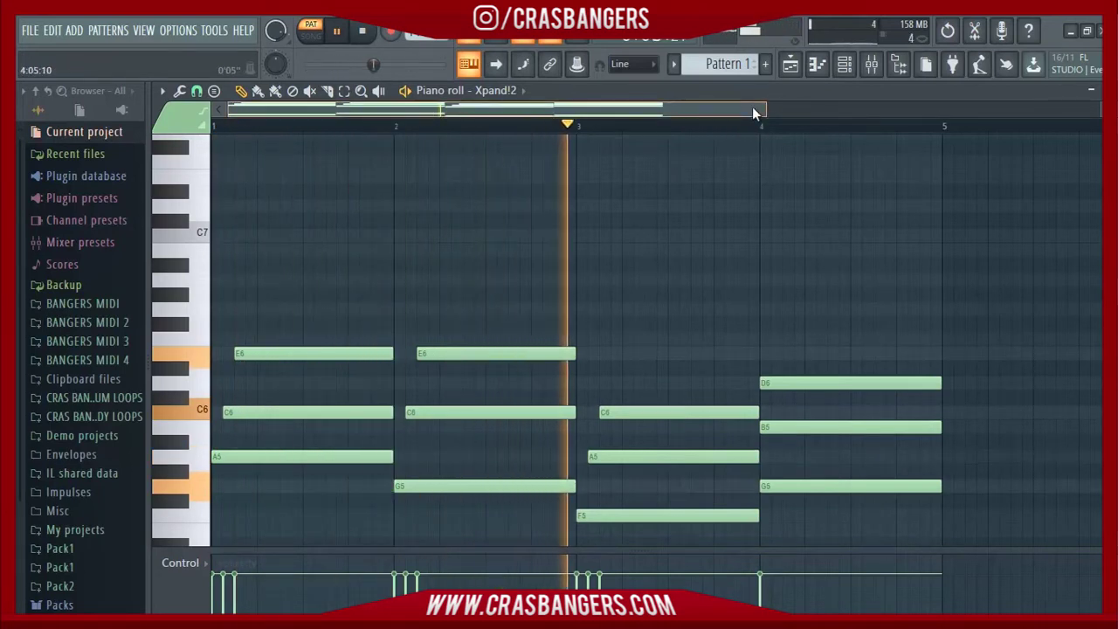
Step: Delay the B5 note in bar 4 to step 4, ending at bar 5, then play back the progression and deselect the note
left_click_drag(752, 107, 834, 125)
key("space")
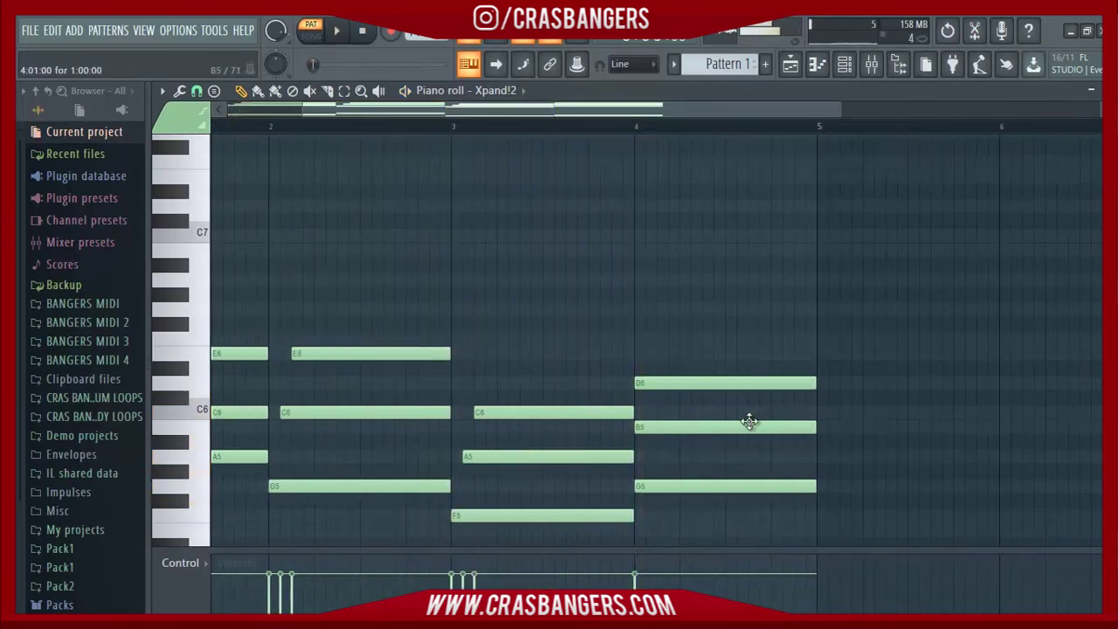
left_click_drag(749, 421, 810, 429)
key("space")
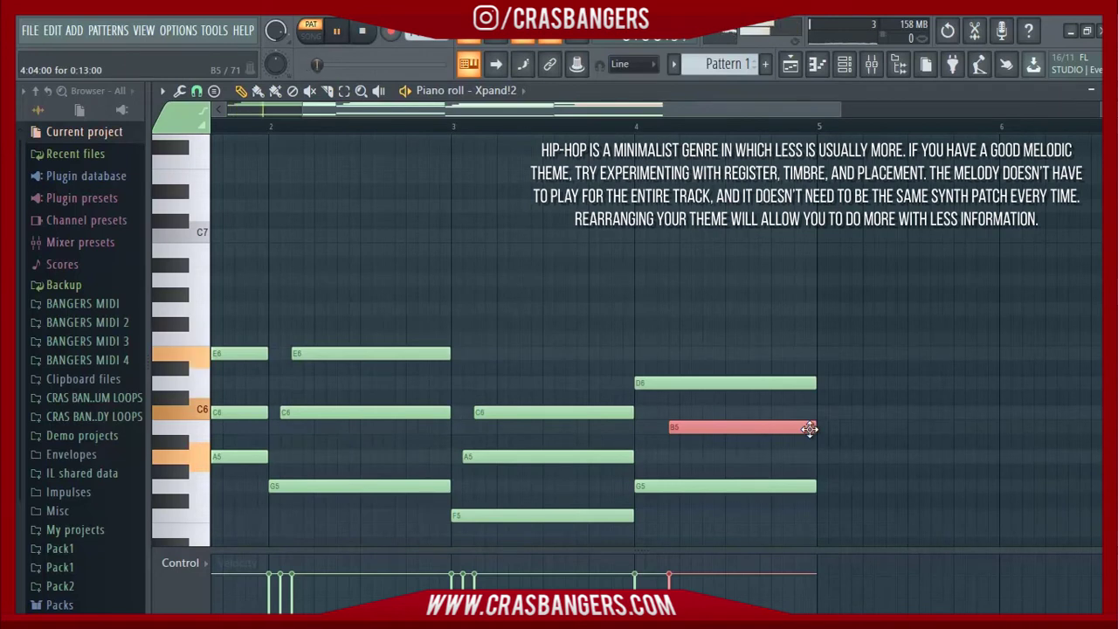
left_click(636, 127)
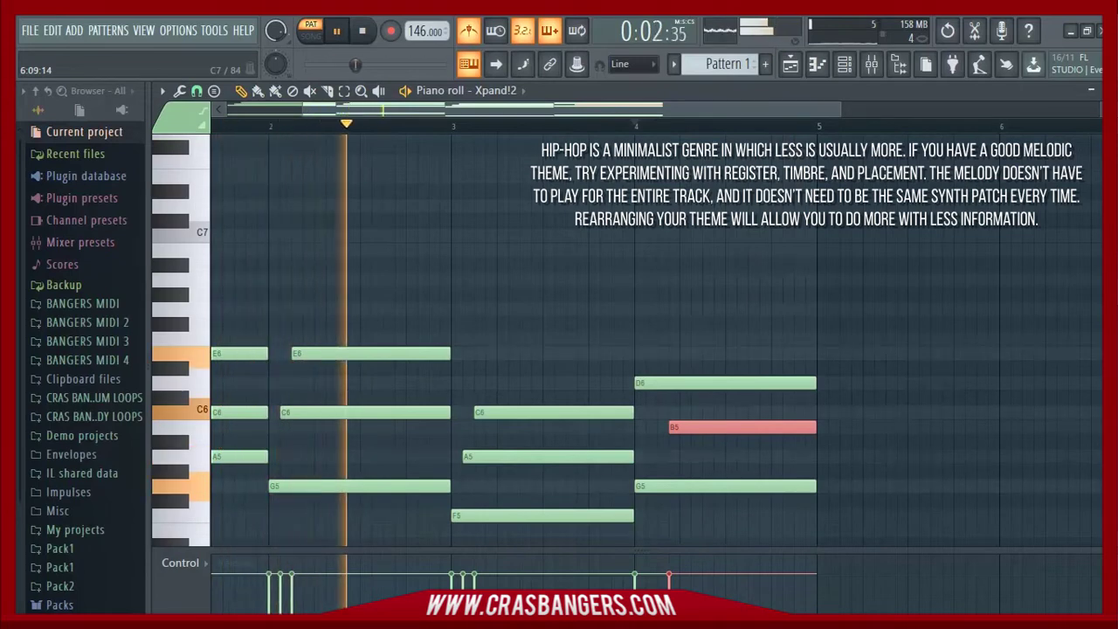
scroll(897, 178, "up", 3)
scroll(897, 178, "down", 4)
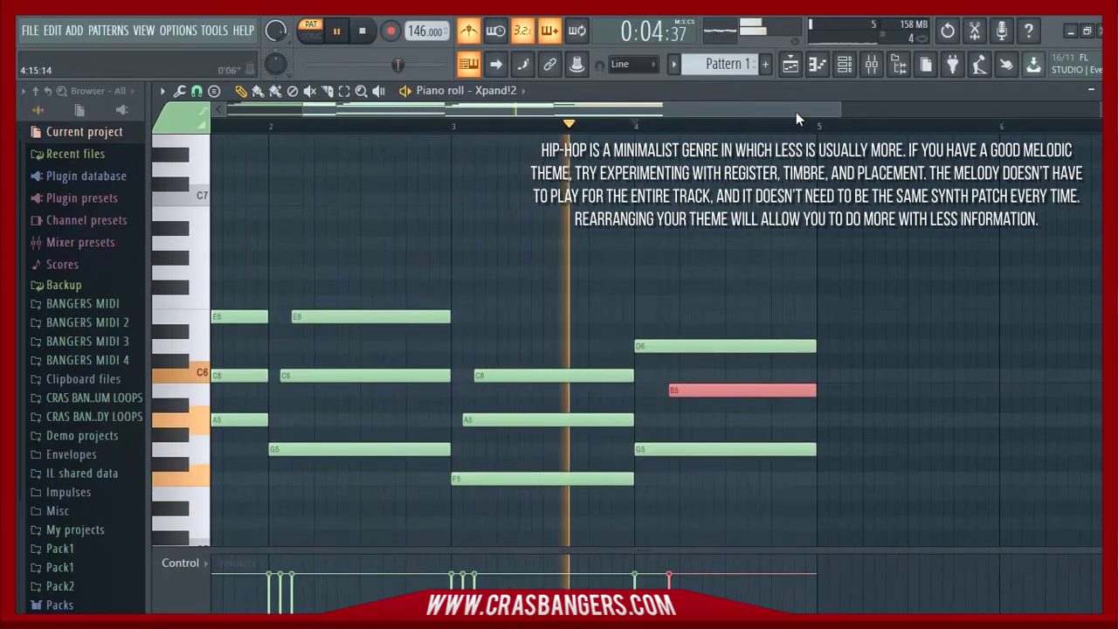
scroll(794, 107, "left", 2)
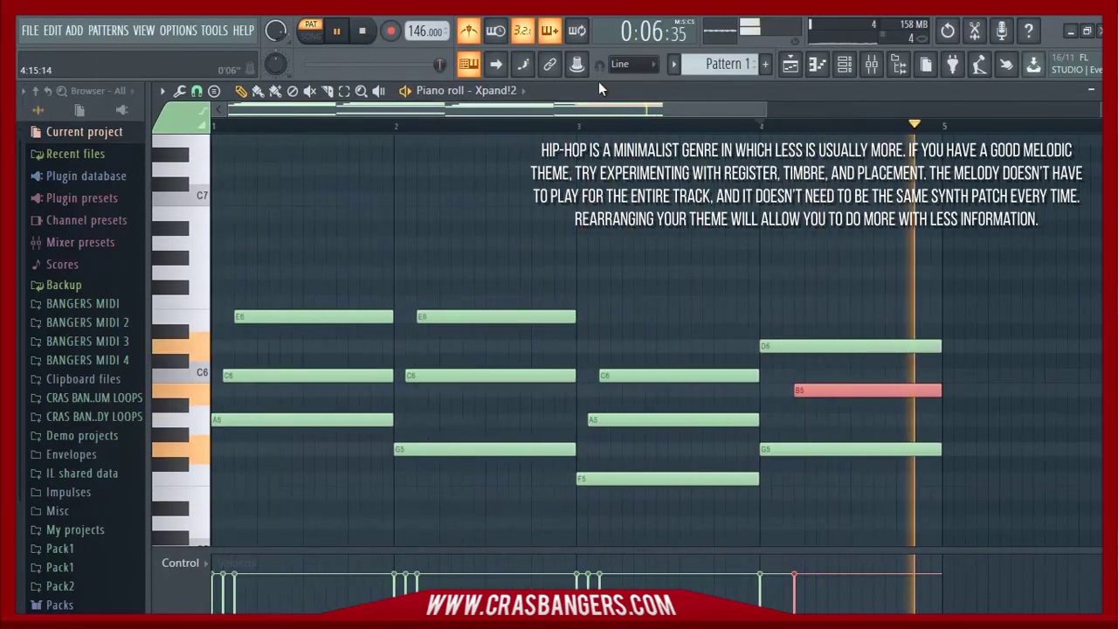
key("space")
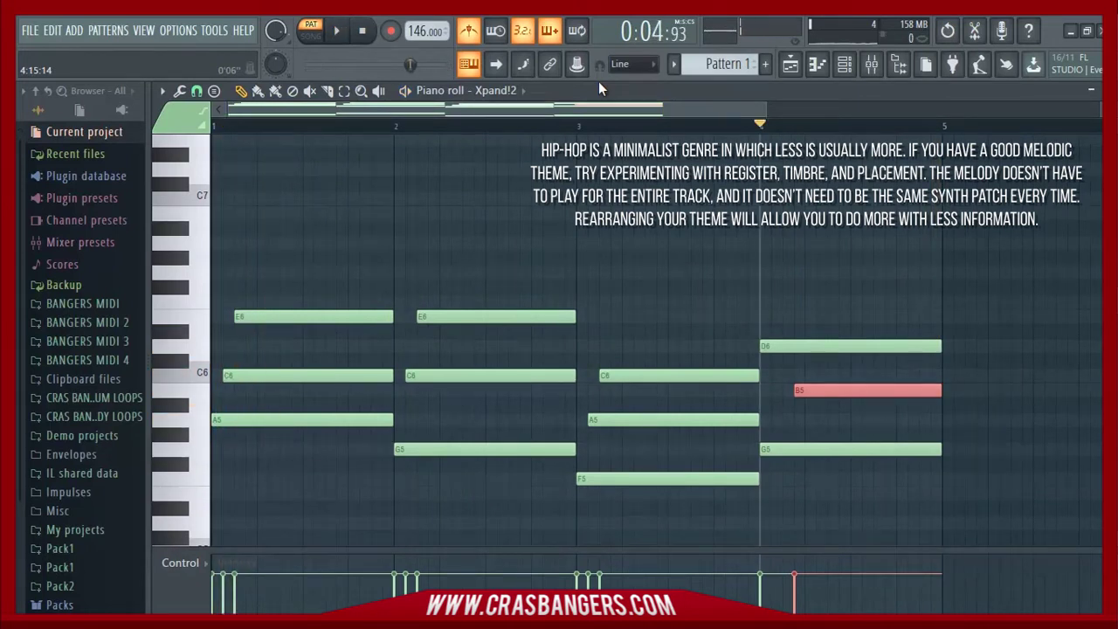
key("ctrl+d")
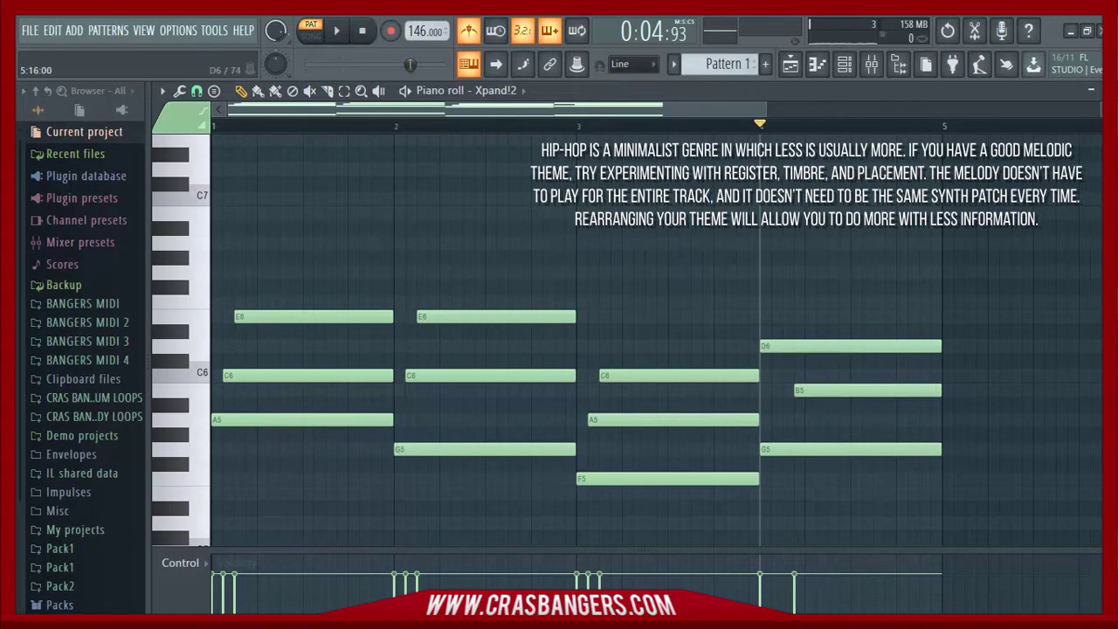
Step: Audition the chord tones A5, C6 and E6 and neighbouring scale notes on the piano roll keyboard for a melody
scroll(626, 338, "up", 4)
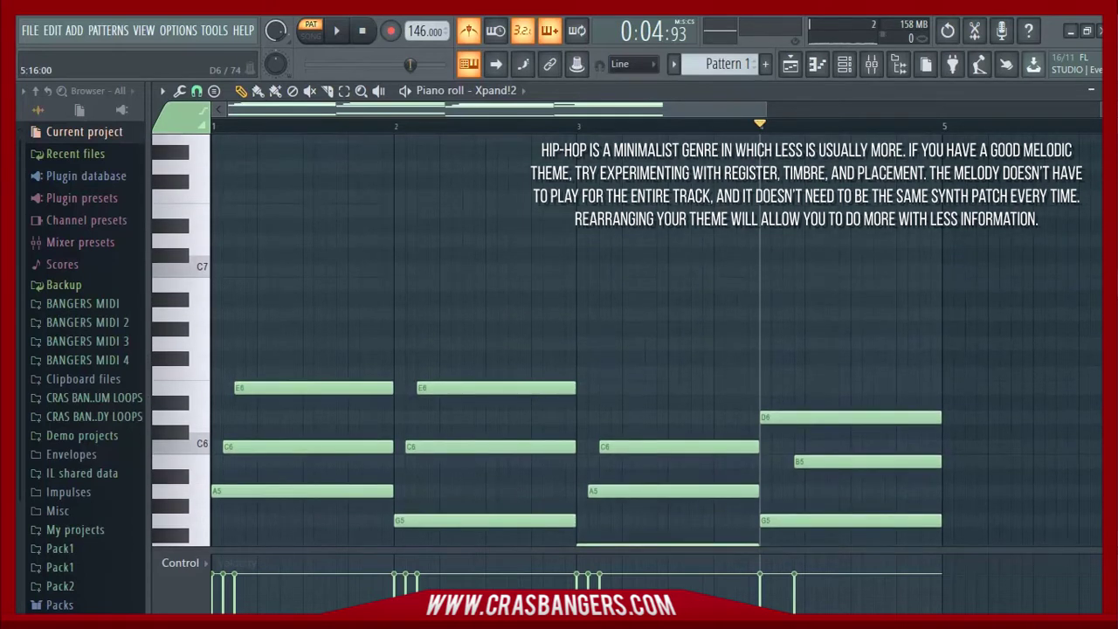
left_click(206, 216)
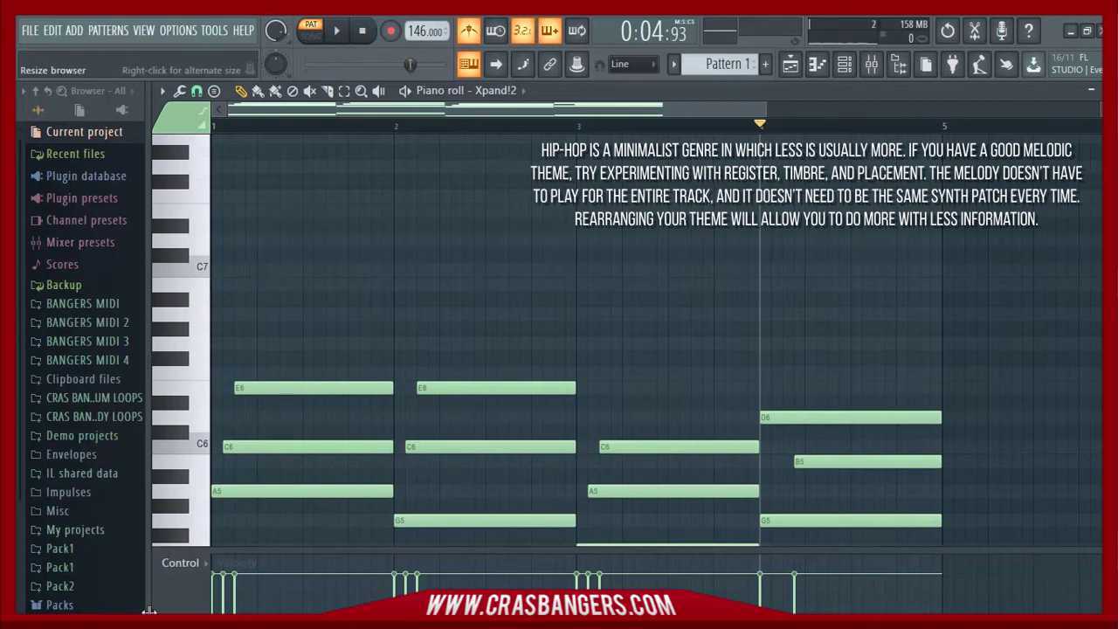
left_click(203, 491)
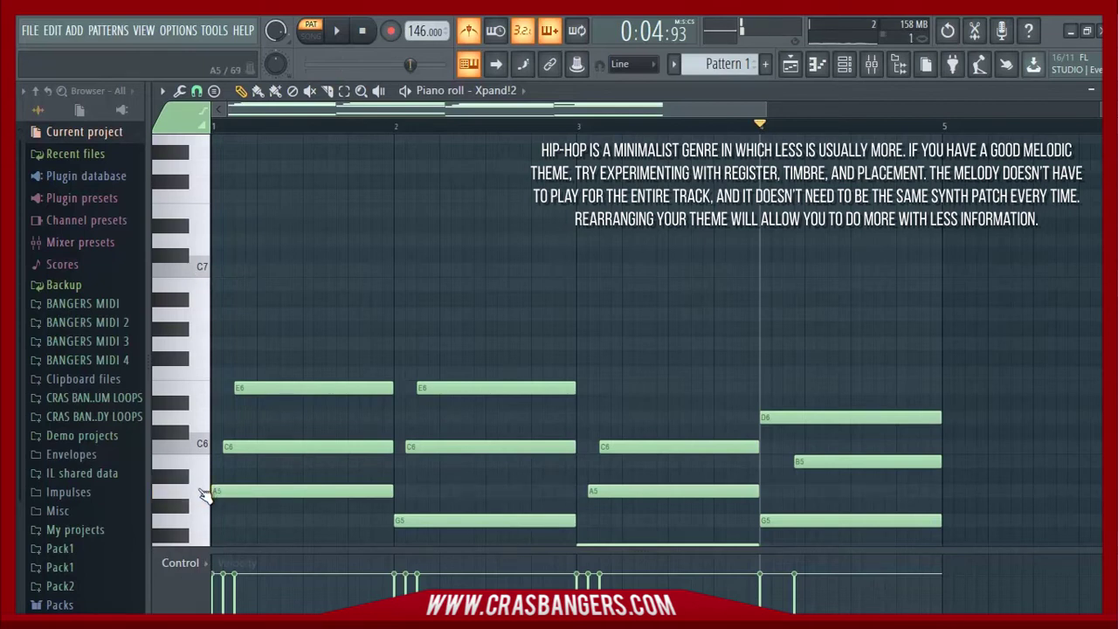
left_click(202, 490)
left_click(203, 448)
left_click(200, 389)
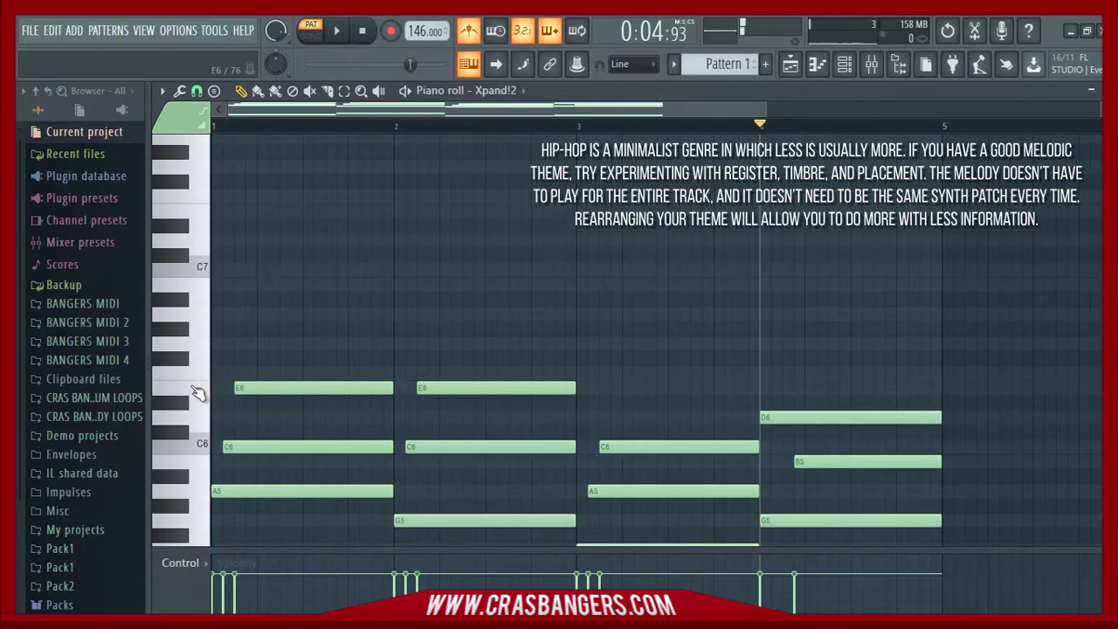
left_click(190, 472)
left_click(192, 445)
left_click(201, 417)
left_click(203, 391)
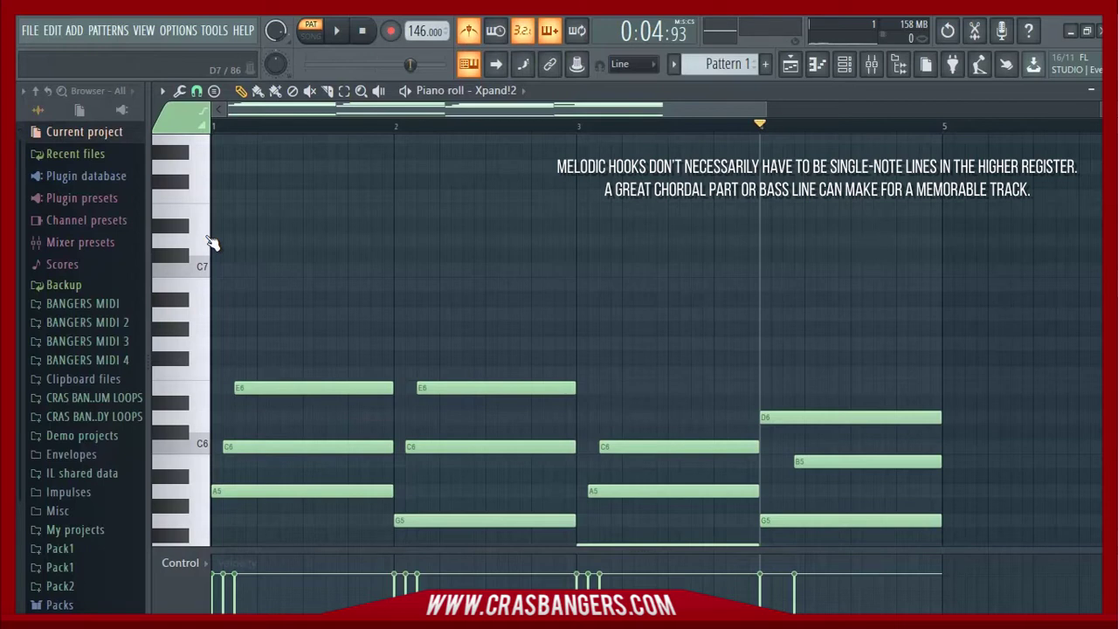
Step: Add a one-step C7 melody note at step 5 of bar 1 and check its timing in playback
left_click(290, 247)
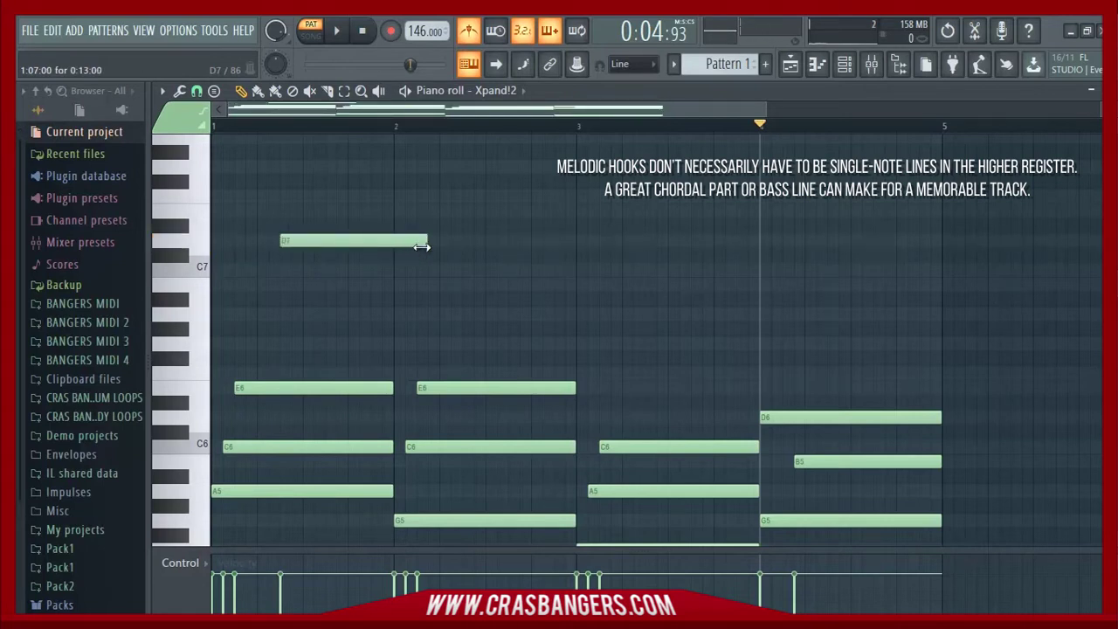
mouse_move(419, 244)
left_mouse_down()
mouse_move(416, 285)
mouse_move(287, 269)
left_mouse_up()
key("space")
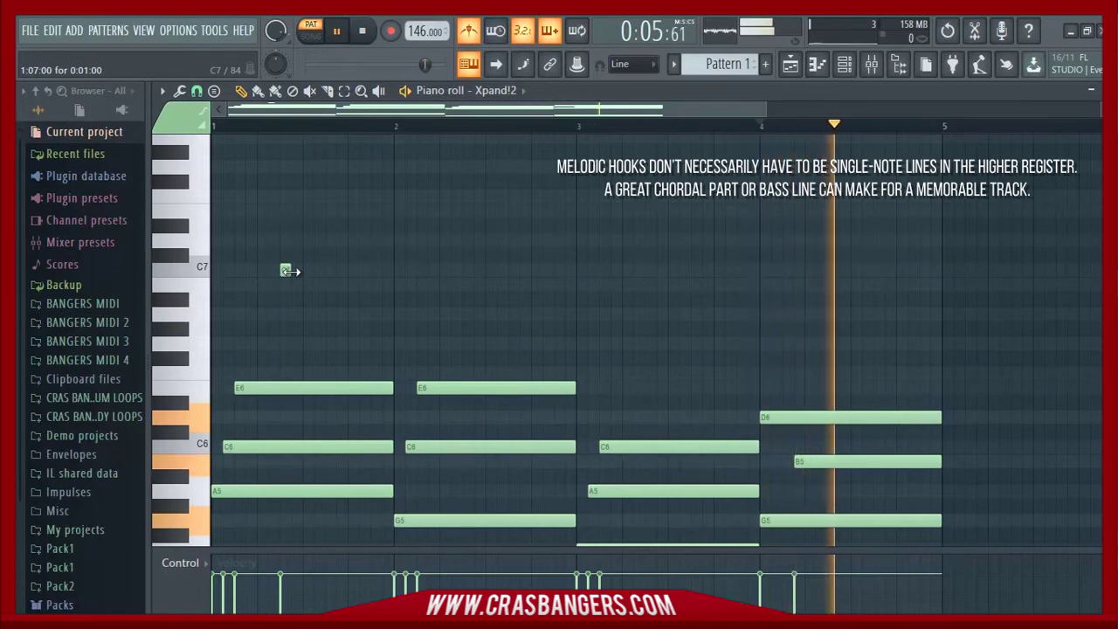
left_click(362, 33)
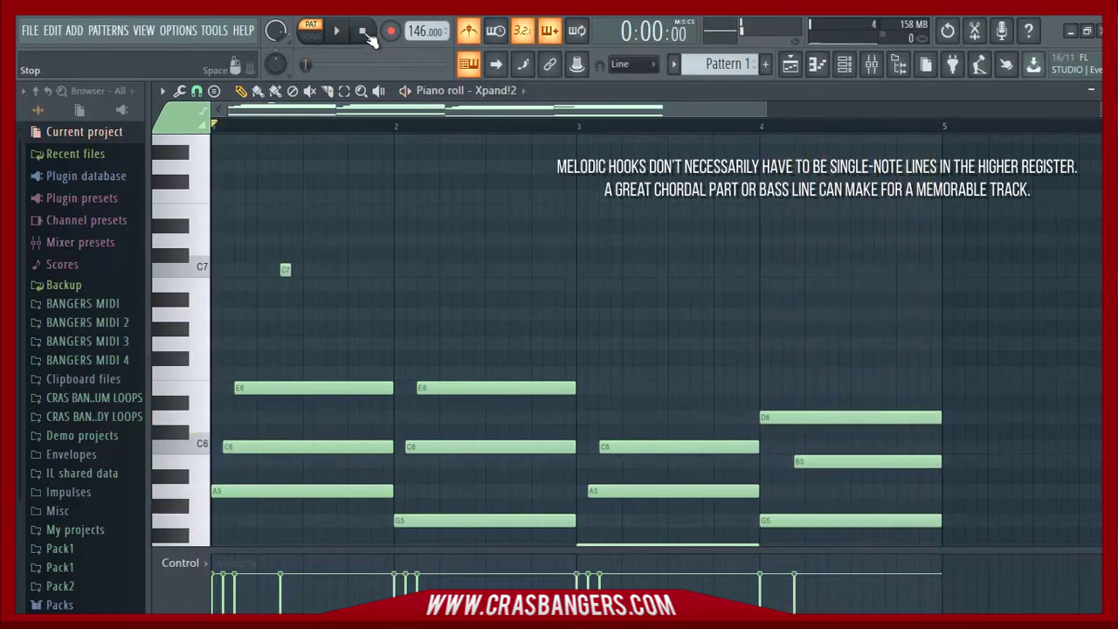
key("space")
left_click(365, 33)
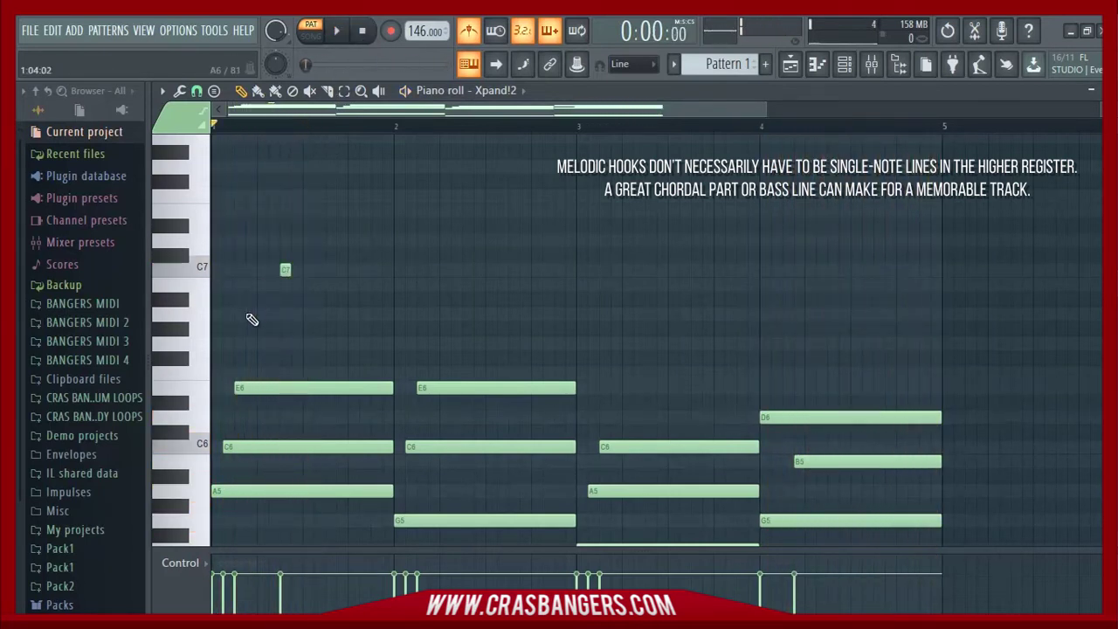
left_click_drag(284, 268, 263, 271)
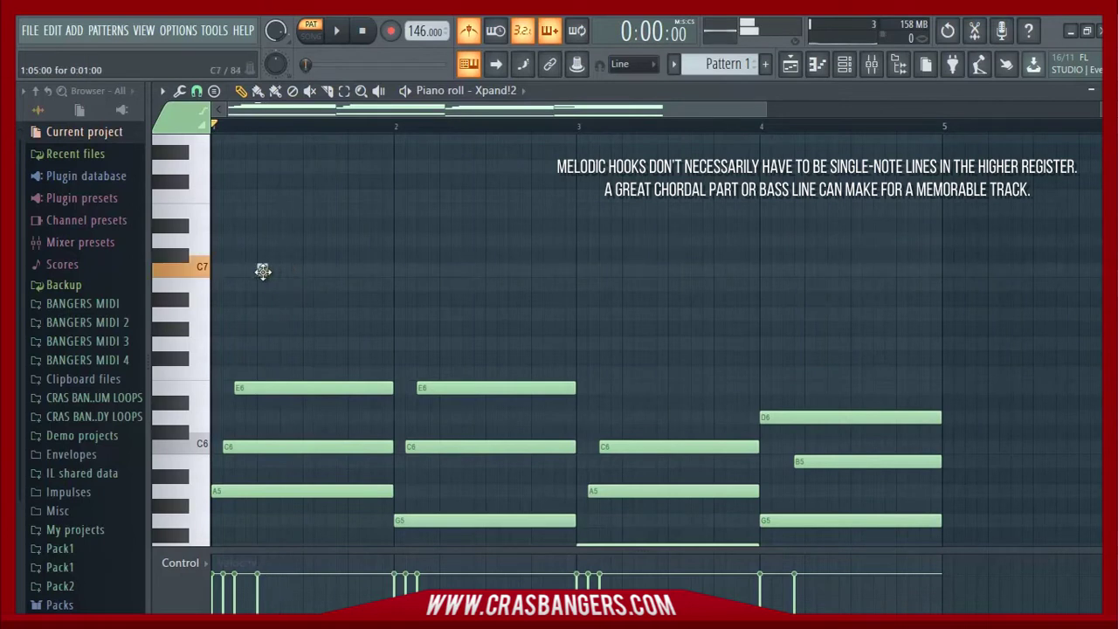
key("space")
key("space")
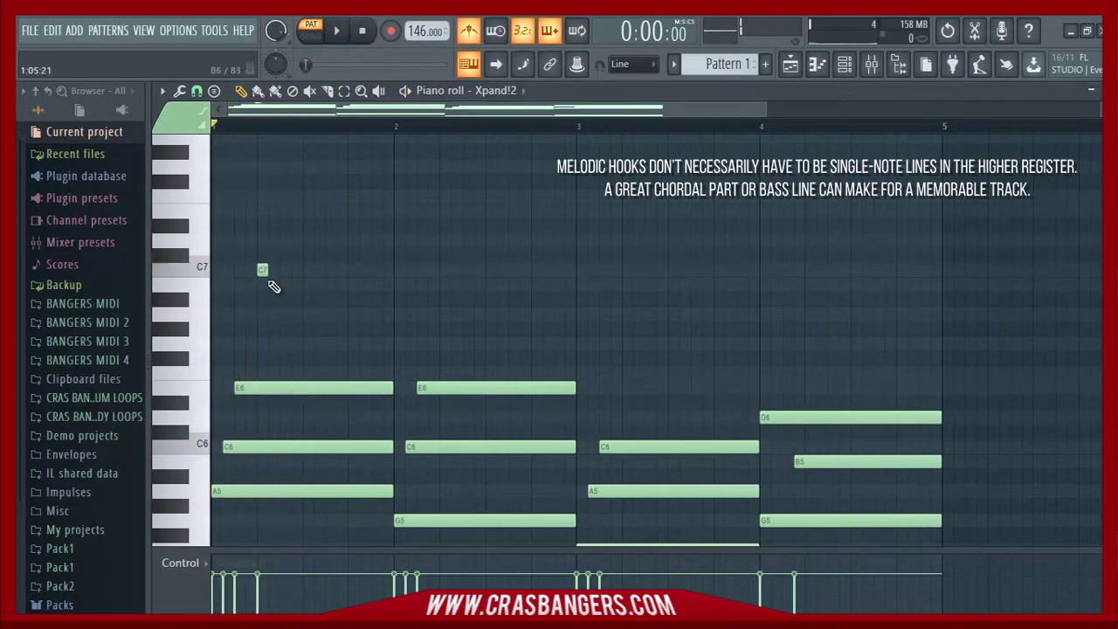
Step: Add one-step melody notes E7 at step 7 and D7 at step 9 of bar 1, and play them back
left_click(285, 236)
left_click_drag(284, 236, 284, 210)
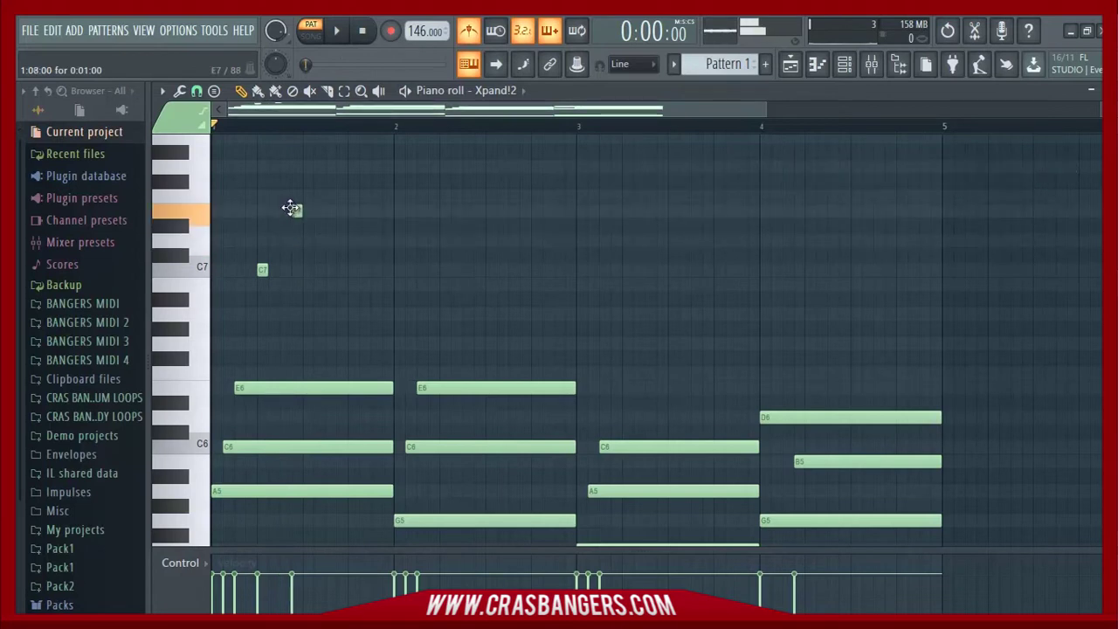
key("space")
key("space")
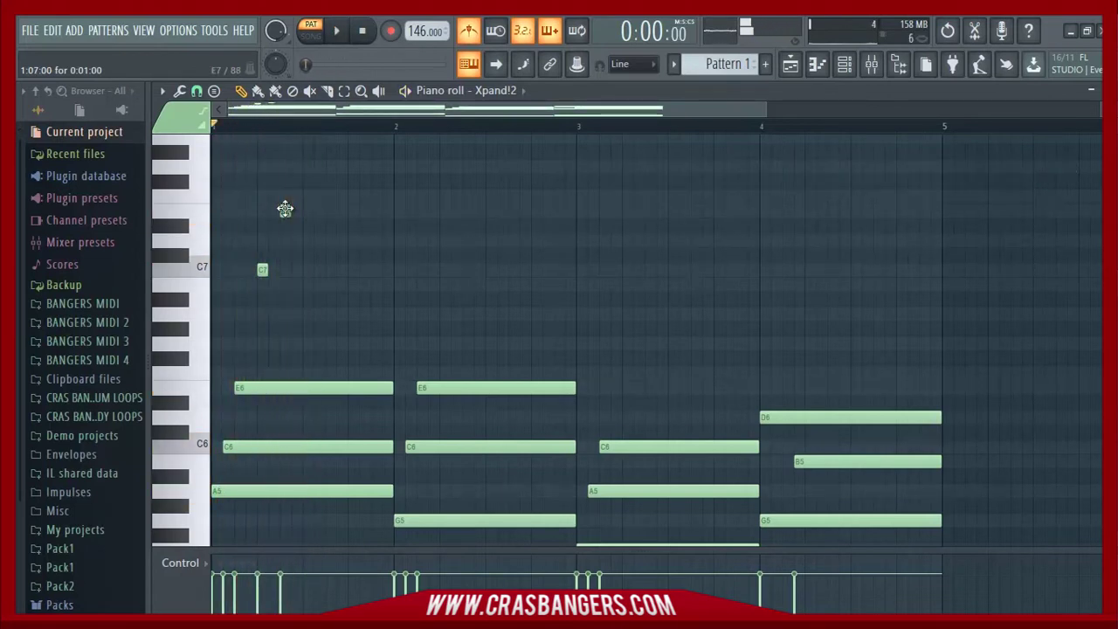
left_click(306, 282)
left_click_drag(305, 276, 306, 239)
key("space")
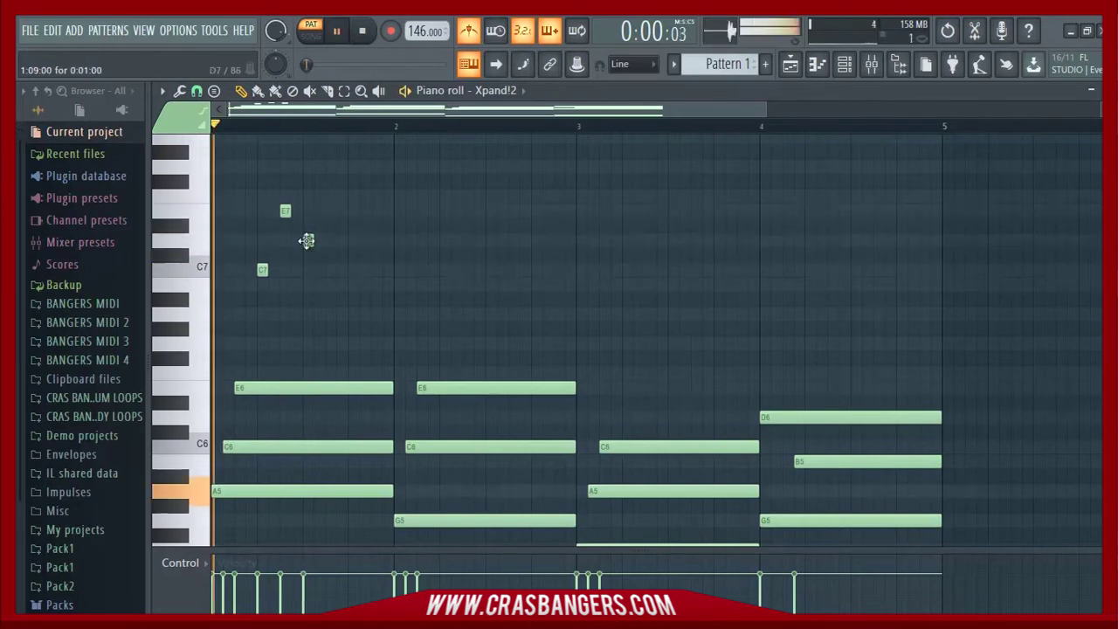
key("space")
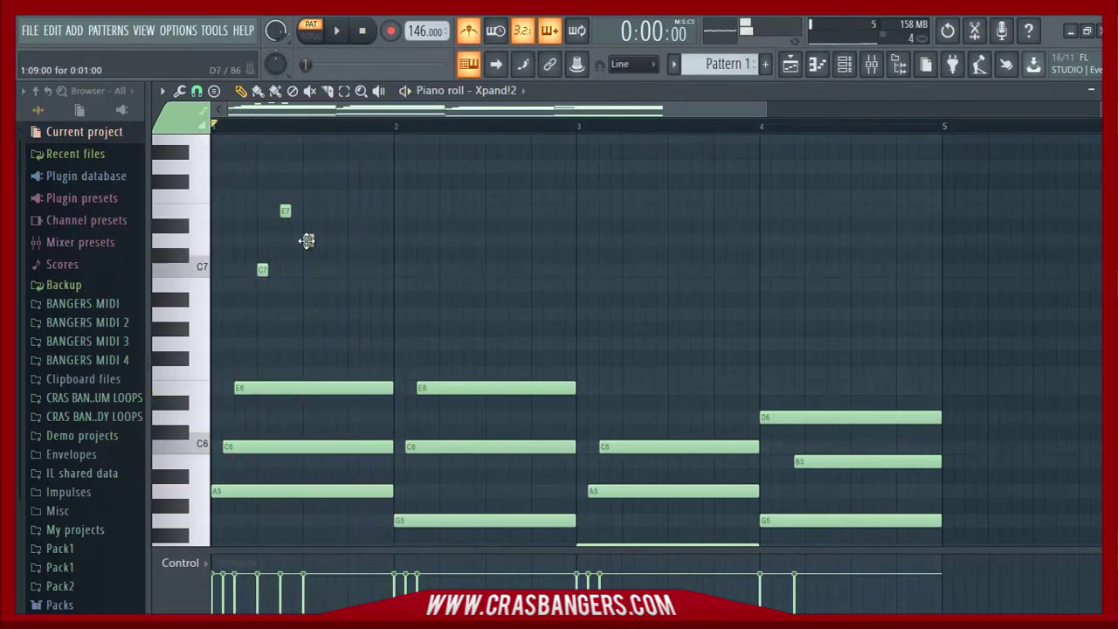
Step: Add an ascending run of one-step notes A6, B6 and C7 at steps 13 to 15 of bar 1, and play it back
left_click(351, 315)
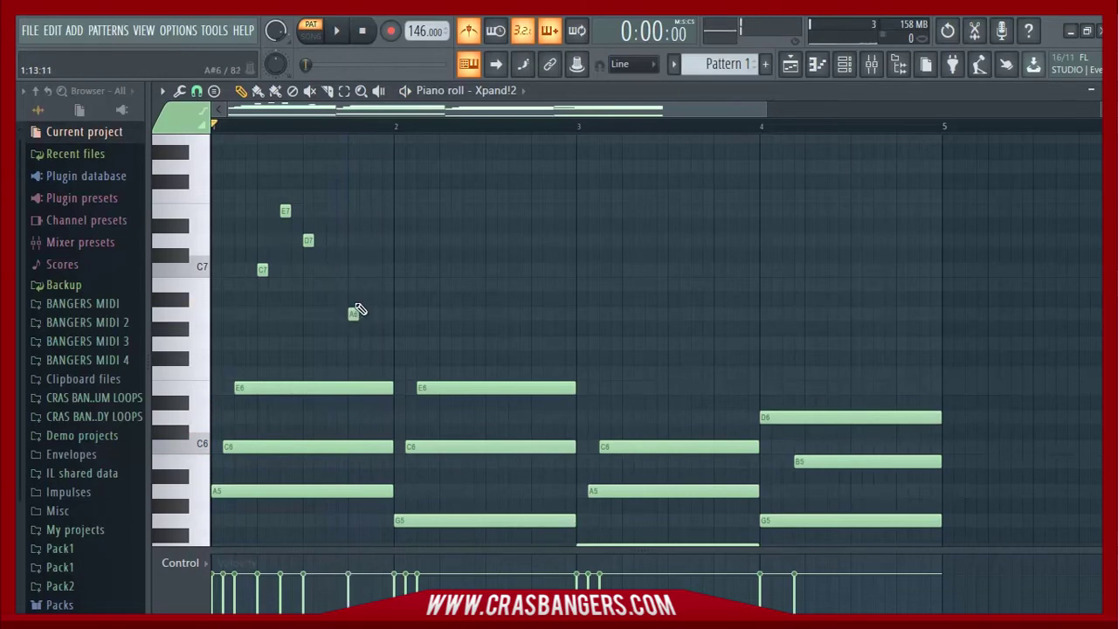
left_click(360, 286)
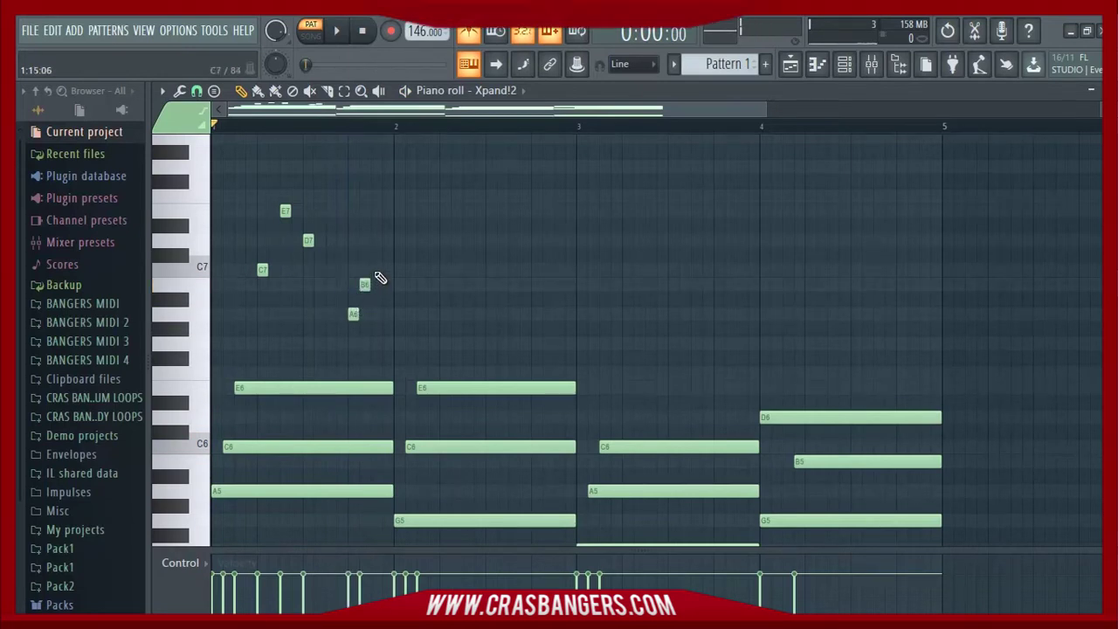
key("space")
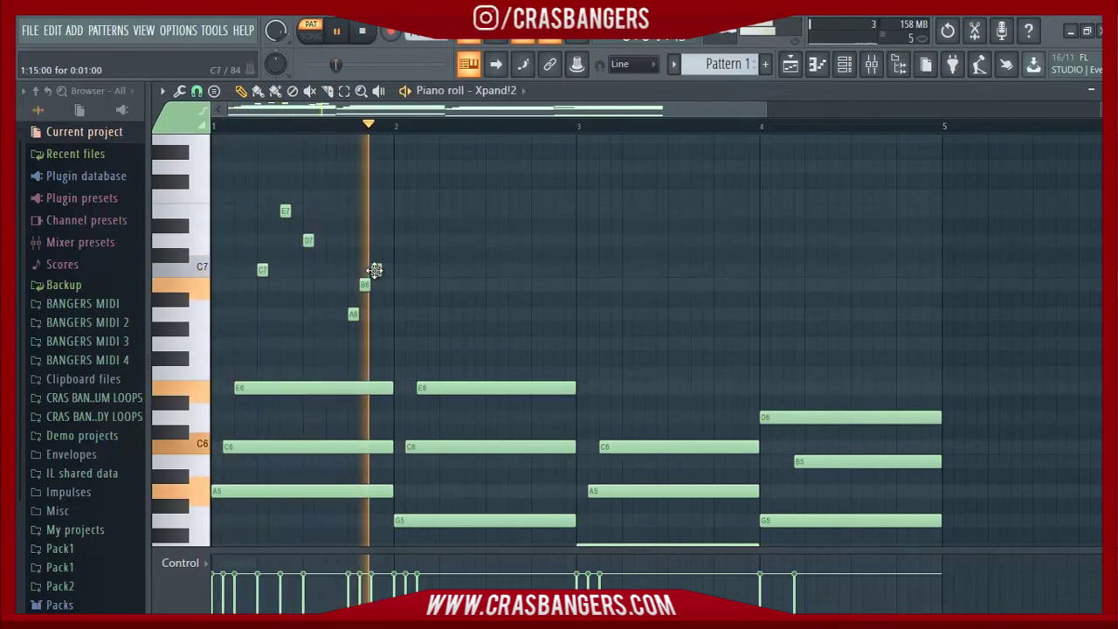
left_click(374, 270)
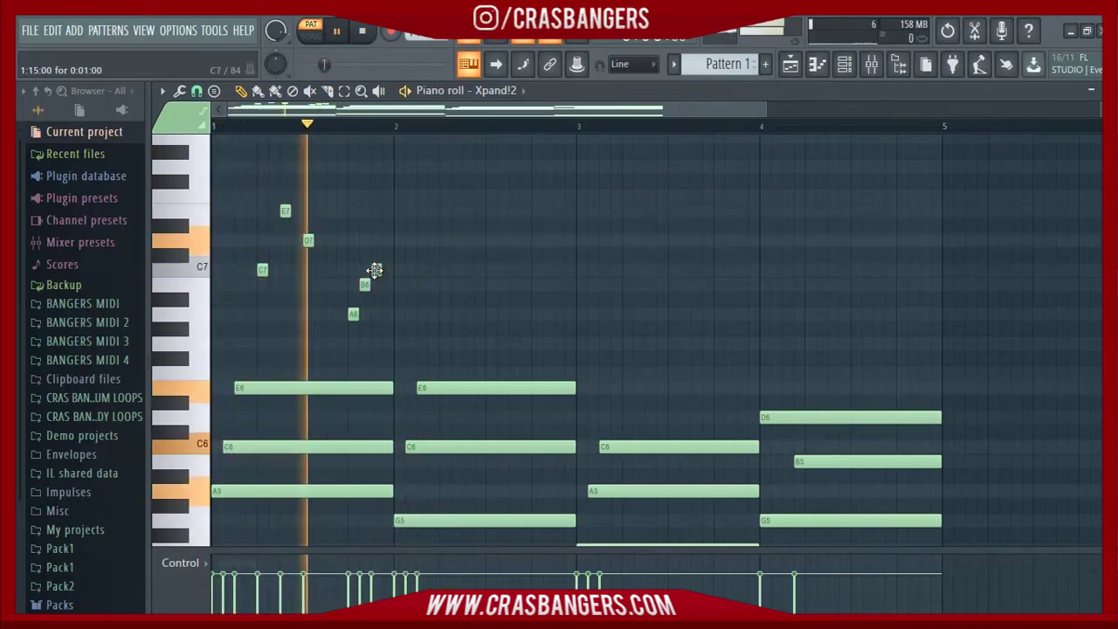
key("space")
key("space")
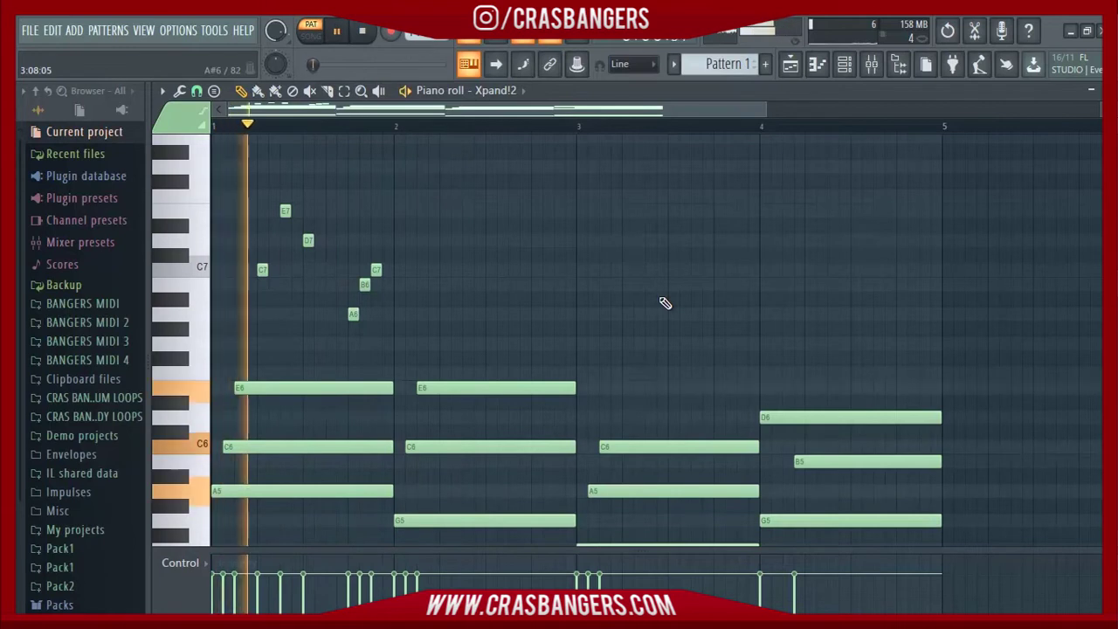
key("space")
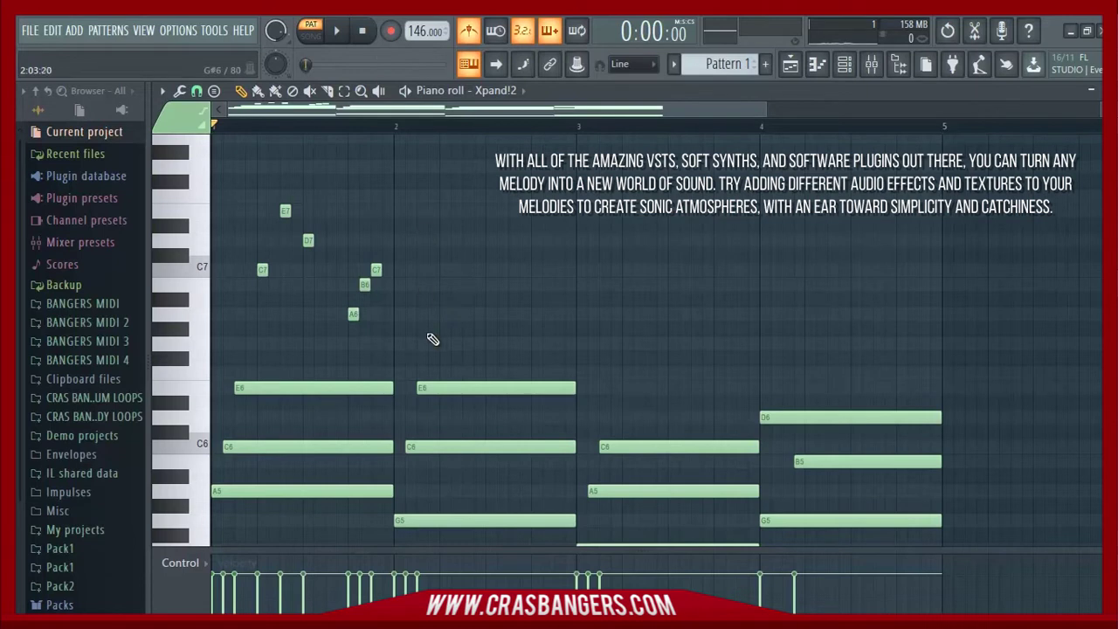
Step: Add a one-step G6 melody note at step 5 of bar 2 and check it in playback
key("space")
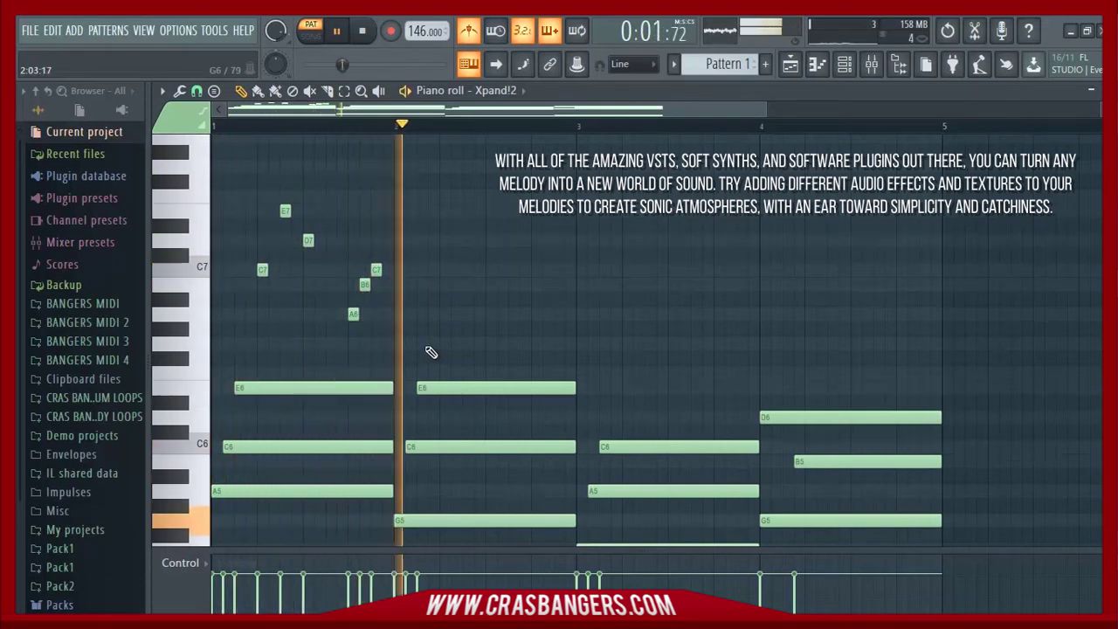
key("space")
left_click(429, 345)
key("space")
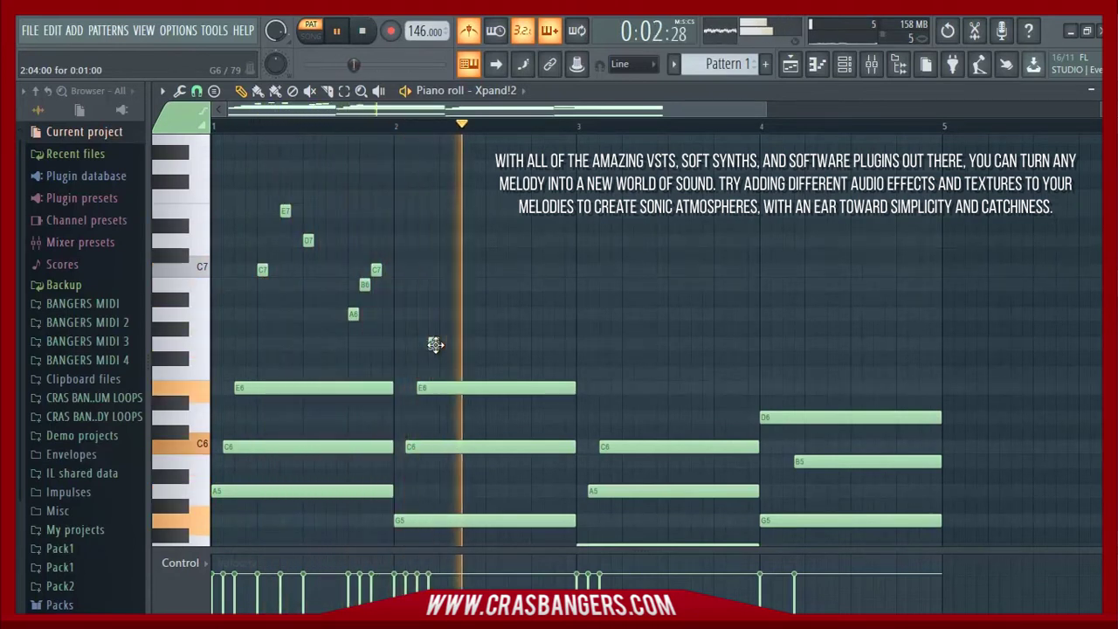
key("space")
key("space")
left_click_drag(435, 344, 444, 346)
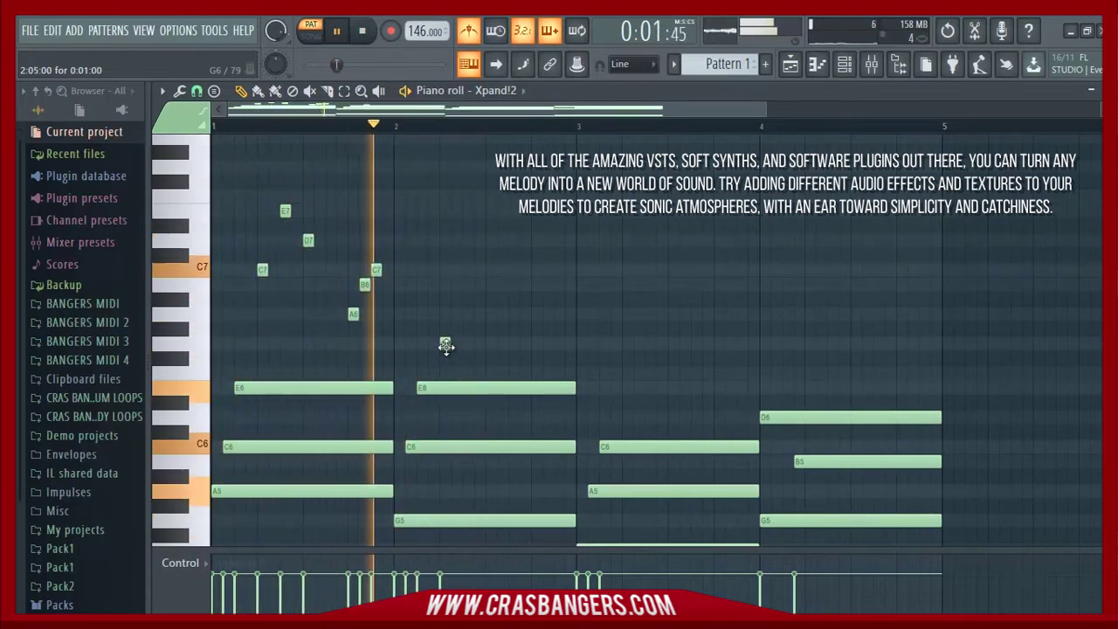
key("space")
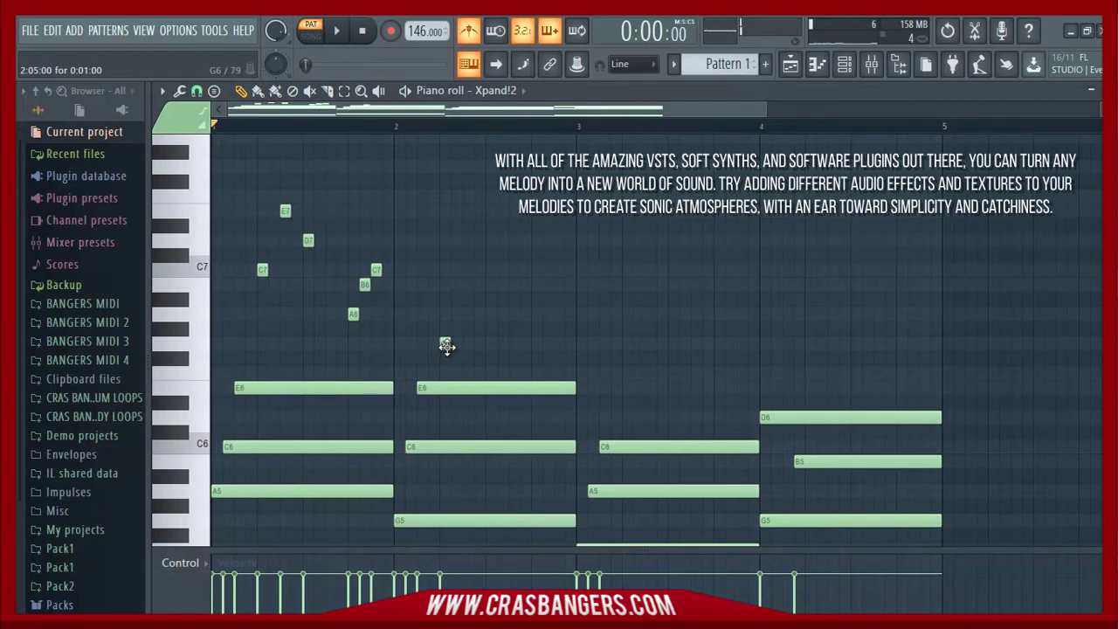
Step: Add a one-step E7 melody note at step 7 of bar 2 and play back the melody
left_click(464, 285)
left_click_drag(464, 287, 466, 207)
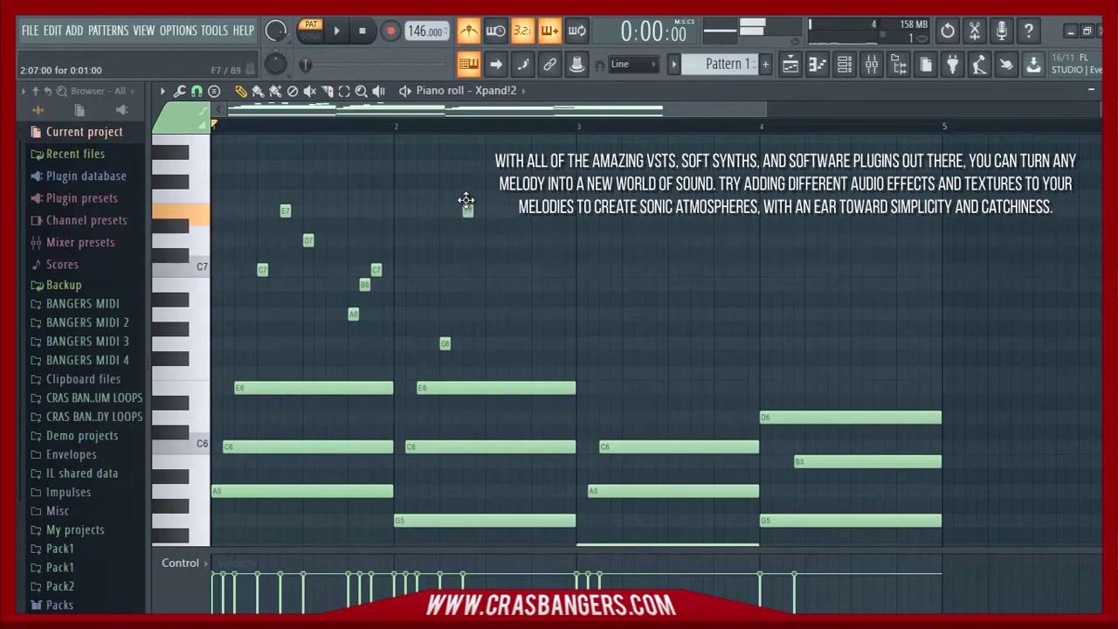
key("space")
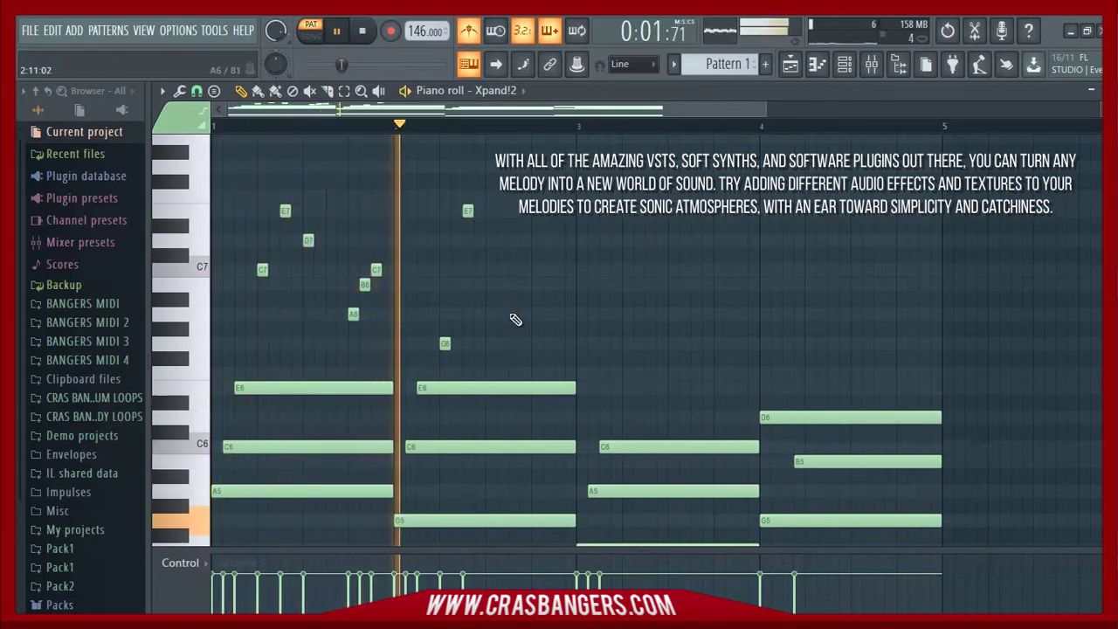
key("space")
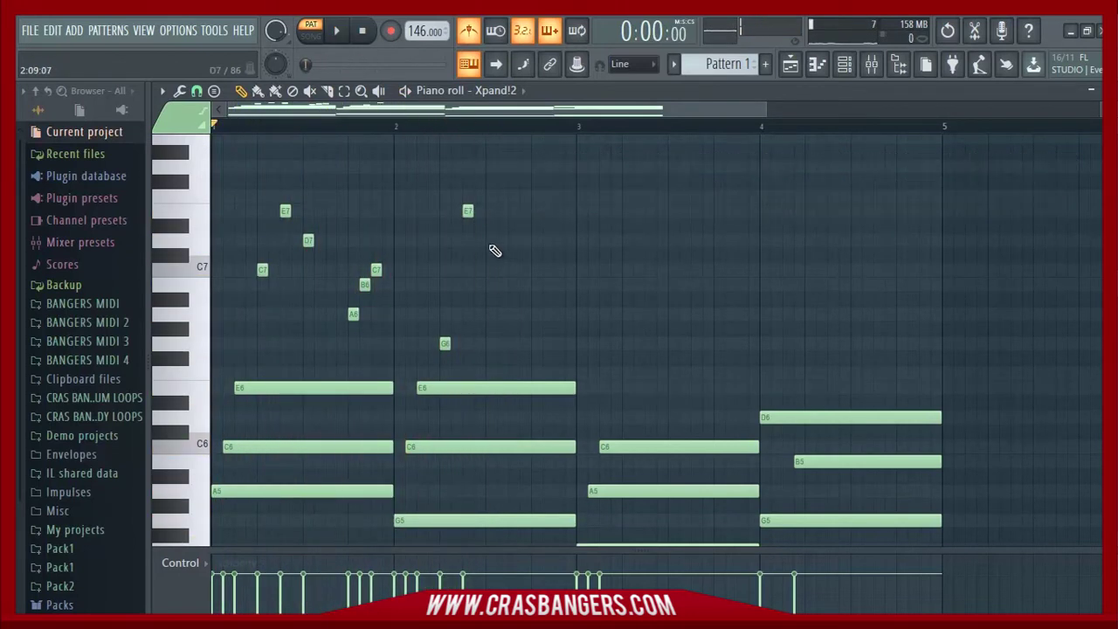
Step: Add a one-step G7 melody note at step 9 of bar 2 and check it in playback
left_click(487, 193)
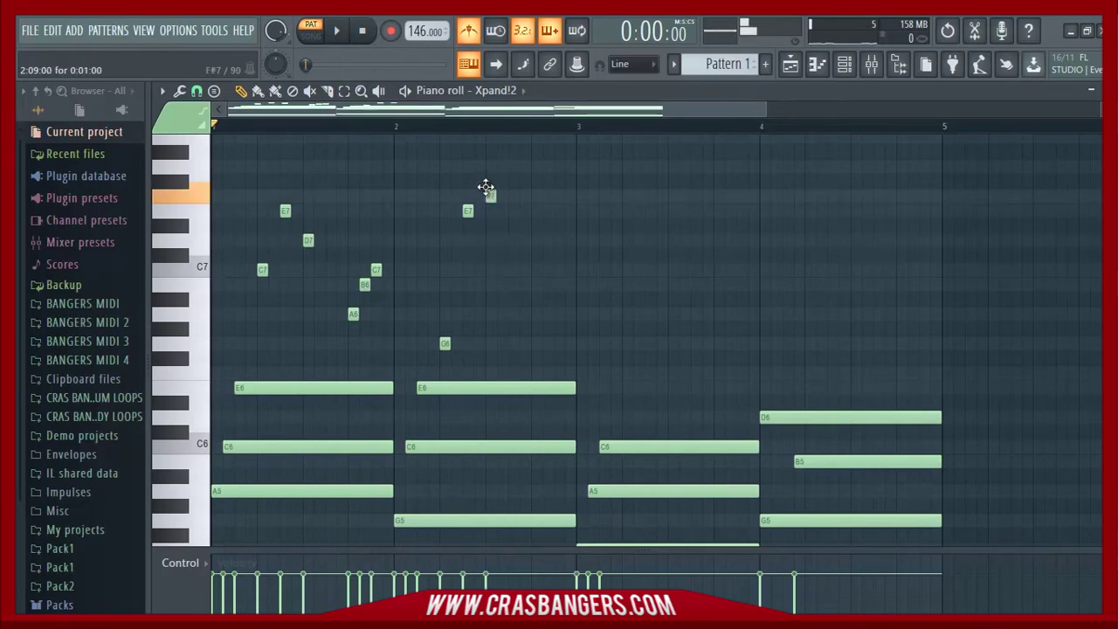
key("space")
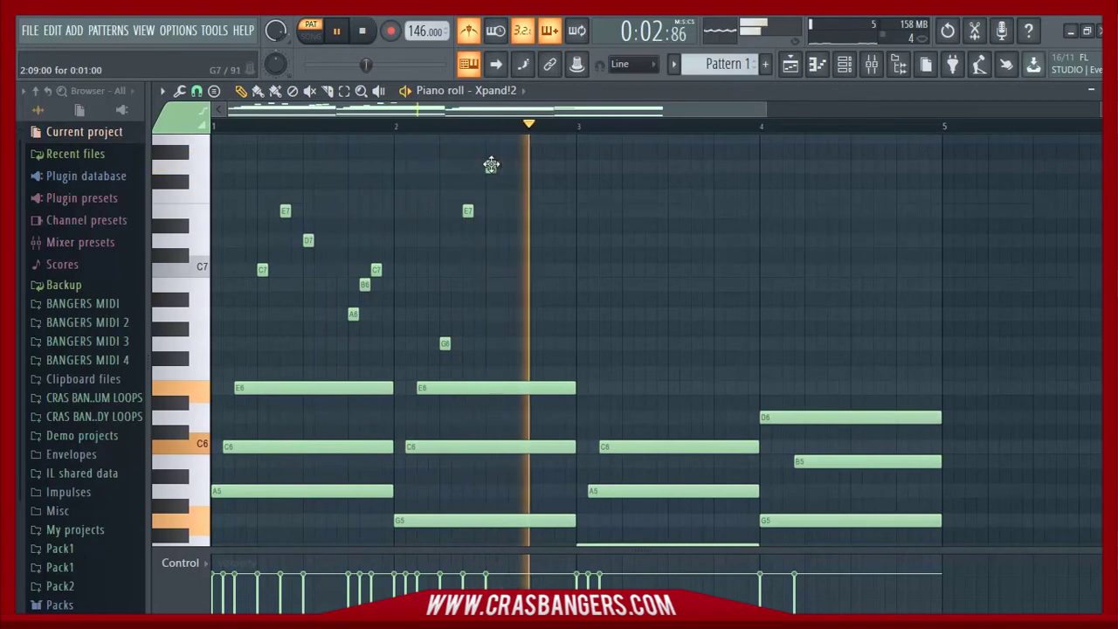
key("space")
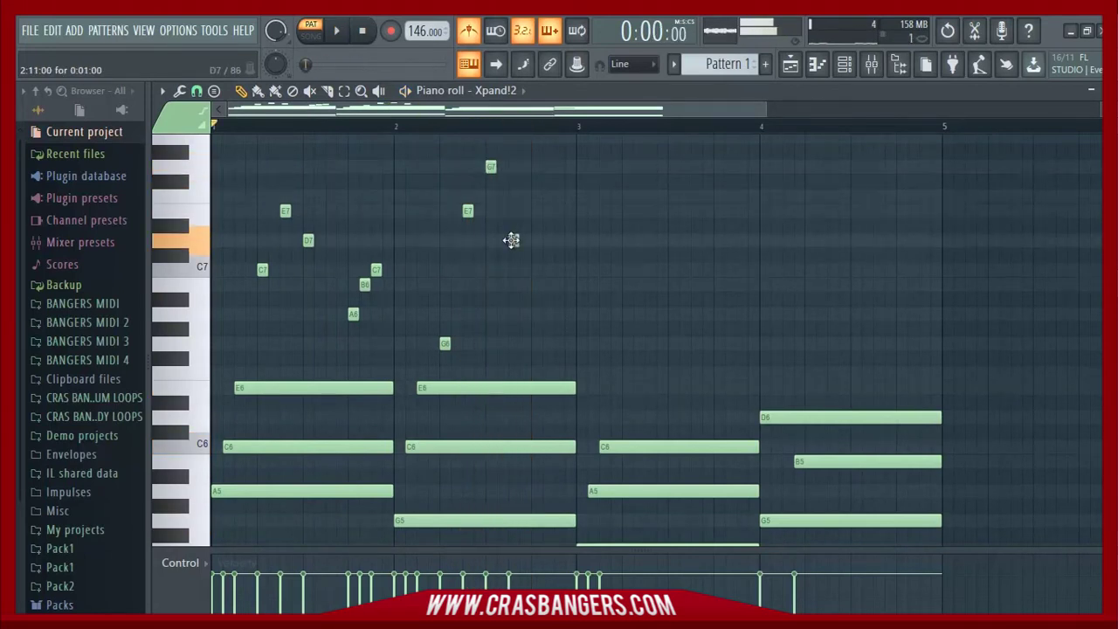
Step: Add a one-step A6 melody note at step 11 of bar 2 and play back the melody
left_click_drag(510, 245, 513, 316)
key("space")
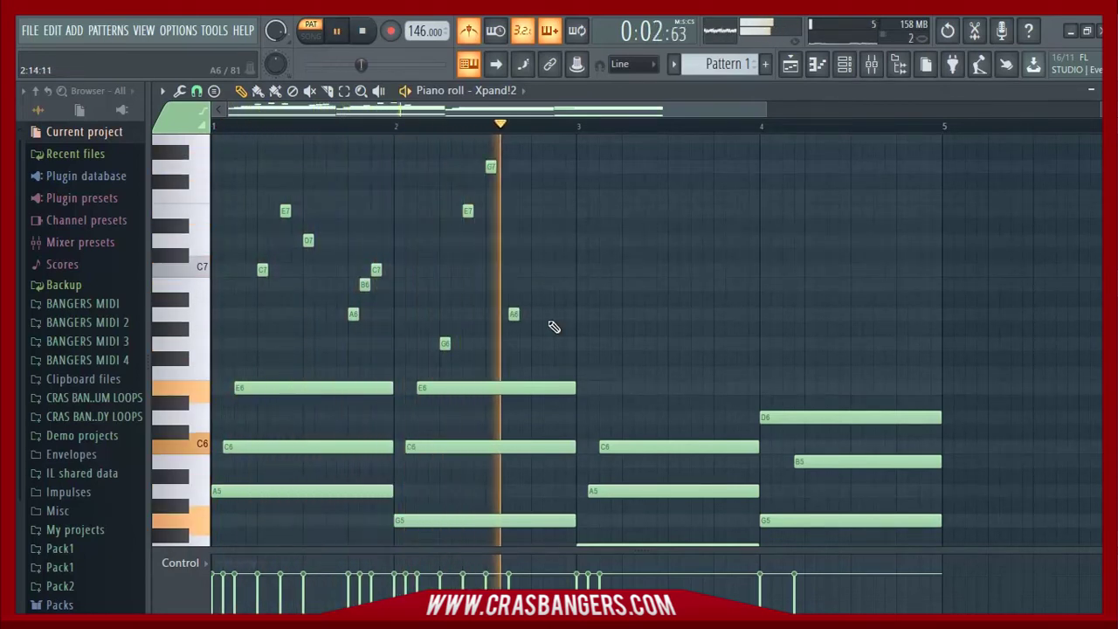
key("space")
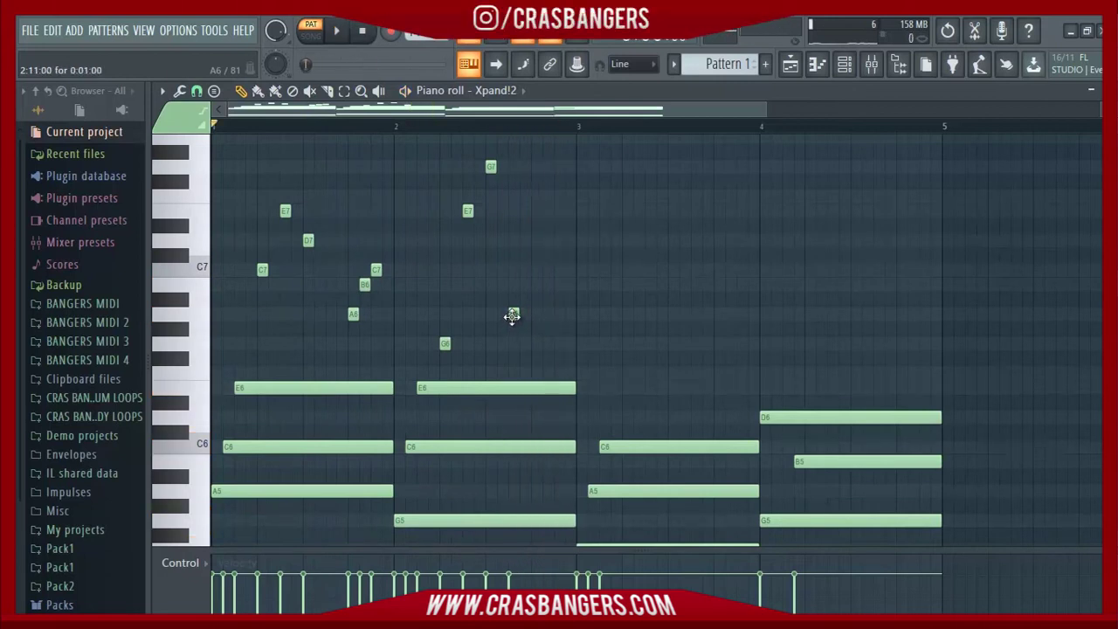
key("space")
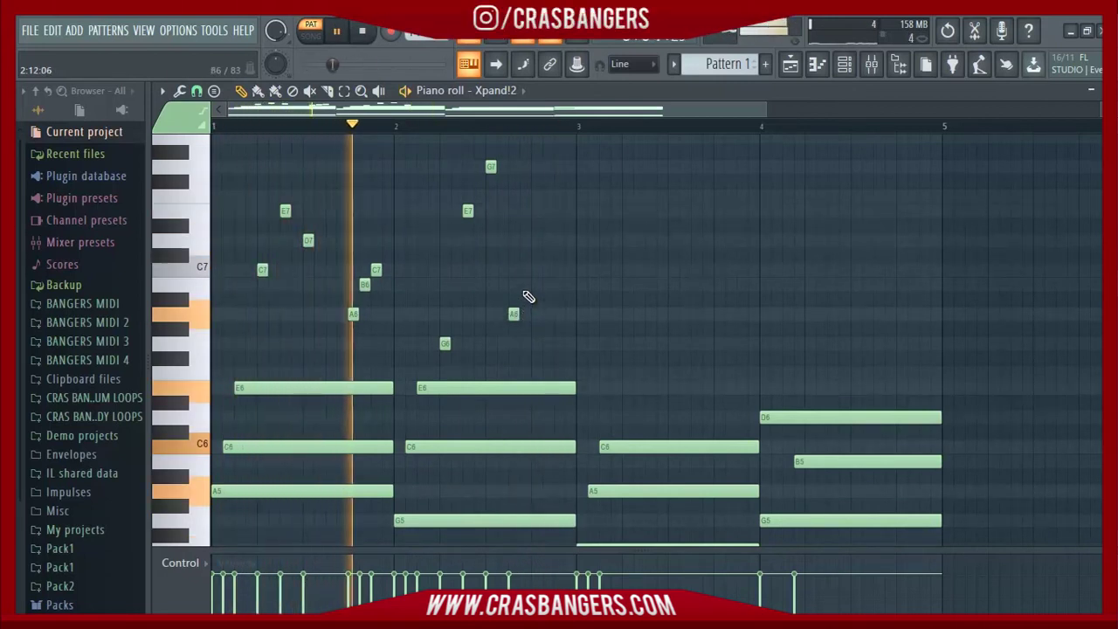
Step: Add a one-step C7 melody note at step 12 of bar 2 and listen to it in playback
left_click(523, 284)
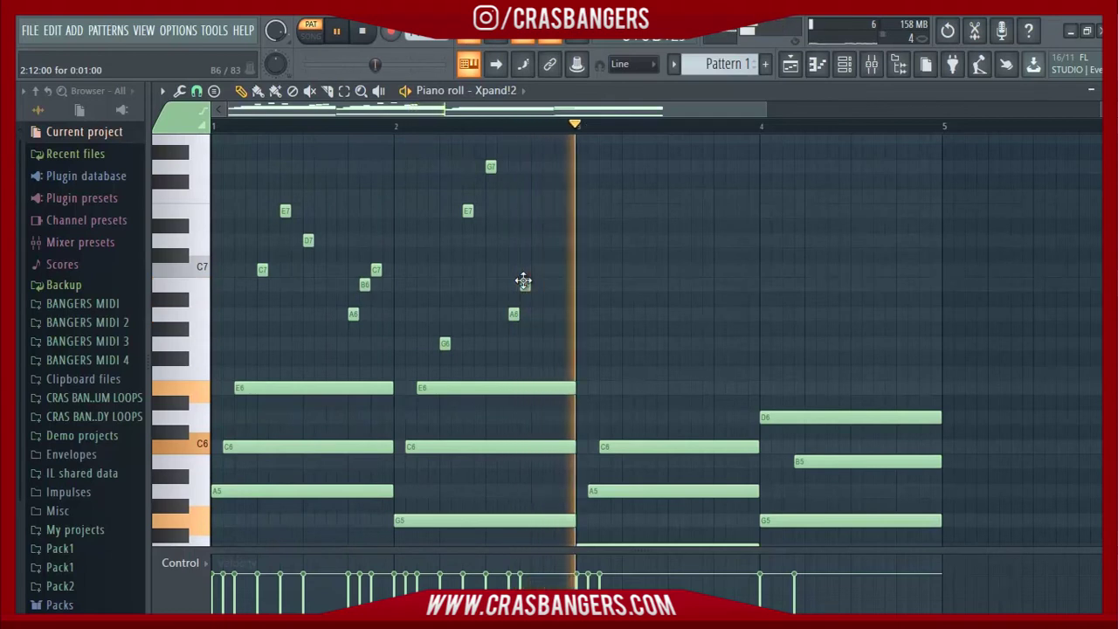
key("space")
left_click_drag(523, 287, 527, 270)
key("space")
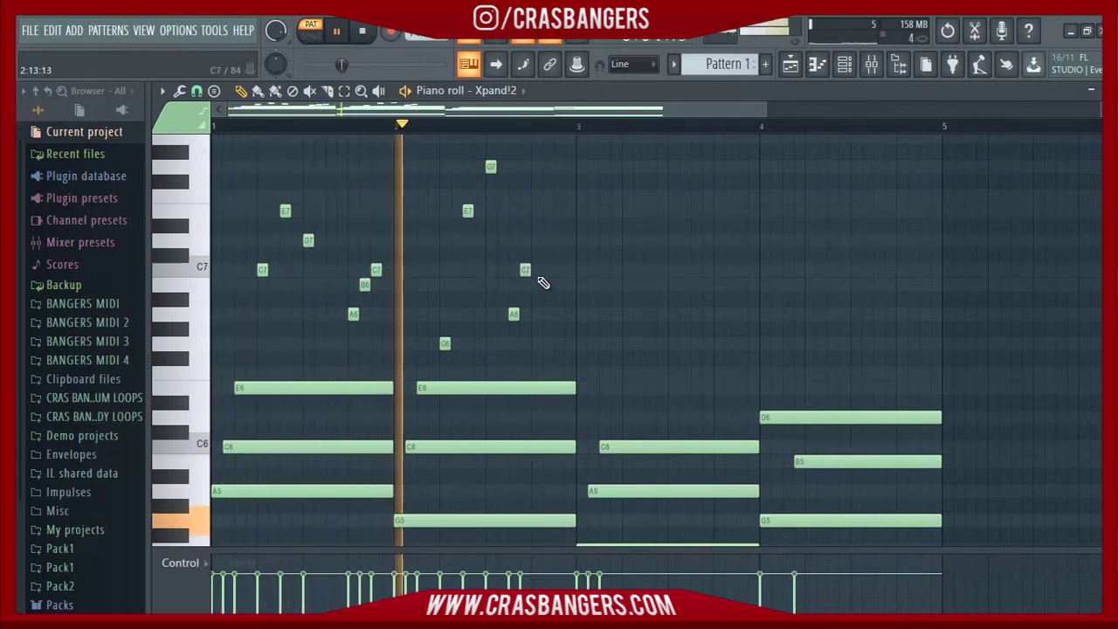
key("space")
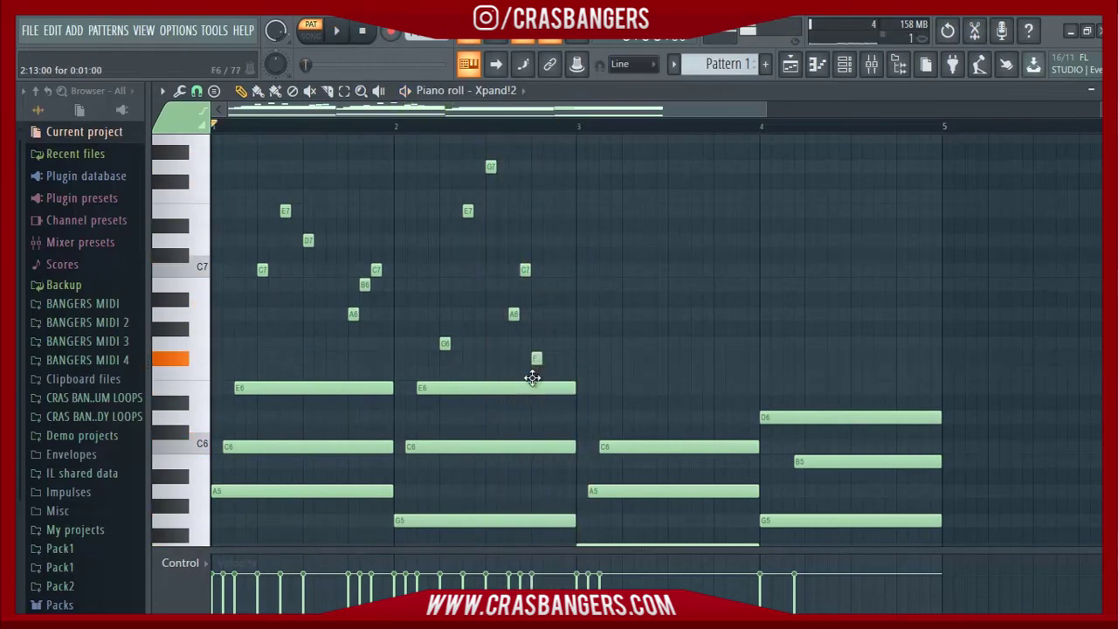
Step: Add a one-step F6 melody note at step 13 of bar 2 and play the pattern back
key("space")
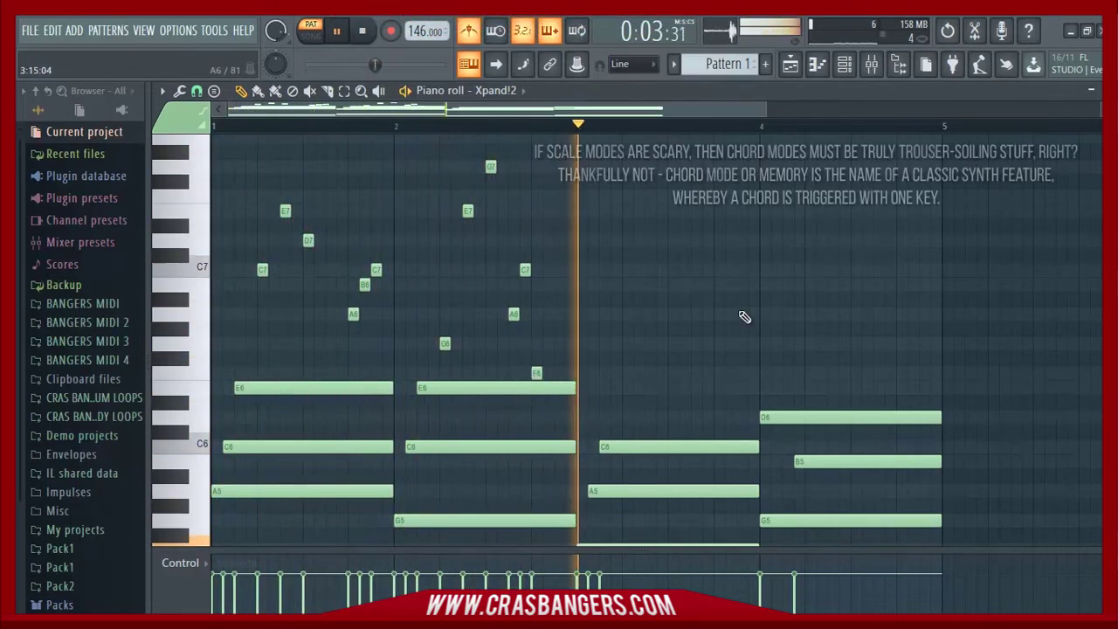
key("space")
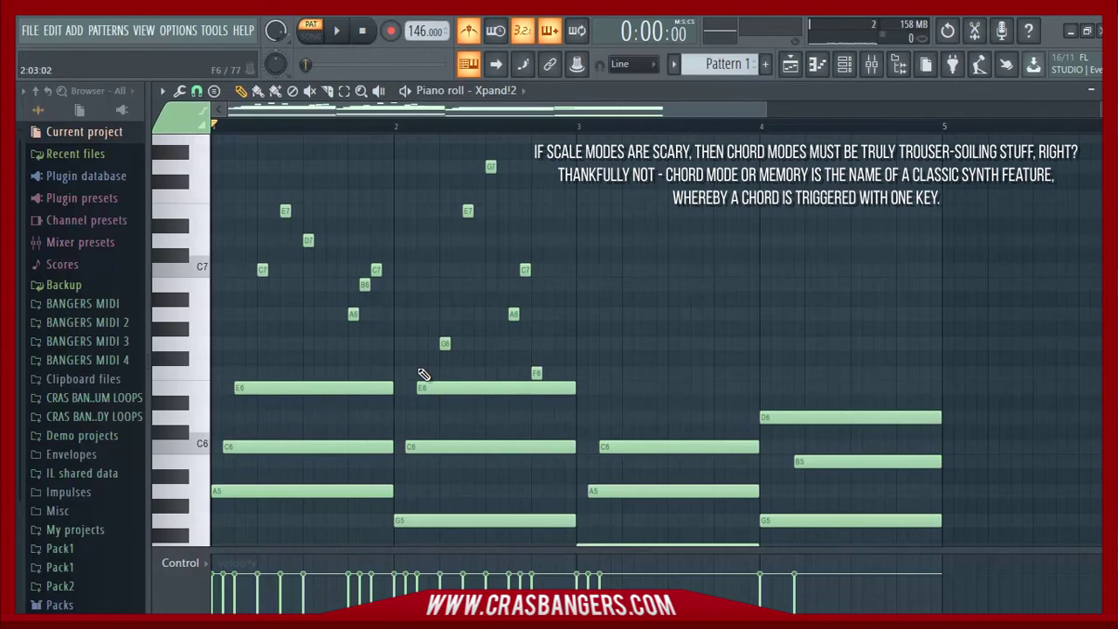
key("space")
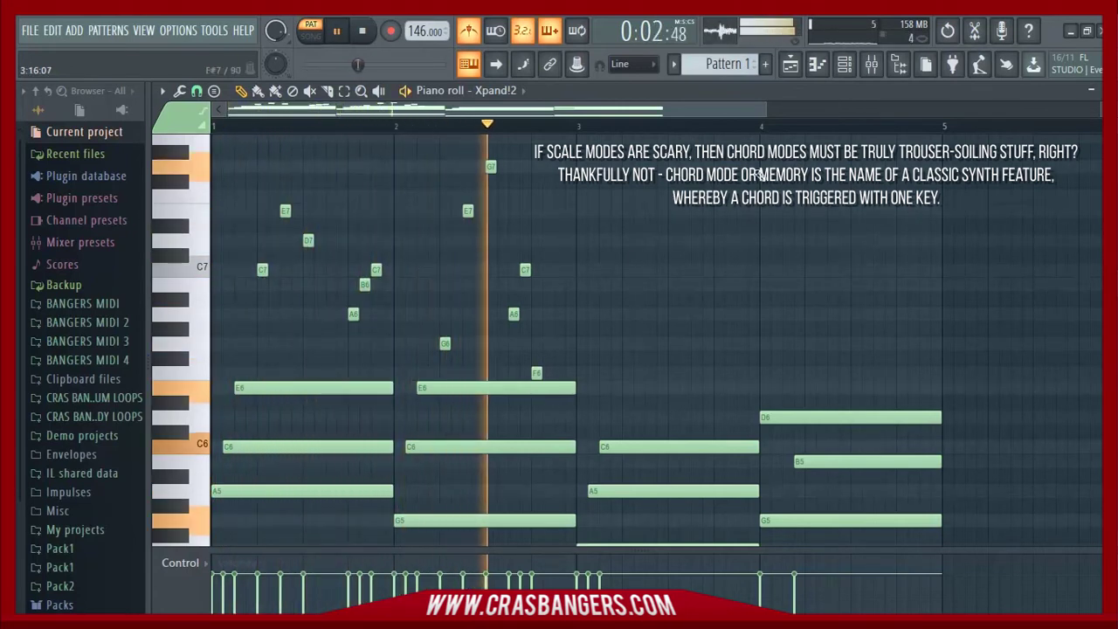
scroll(981, 282, "up", 2)
key("space")
scroll(535, 158, "down", 6)
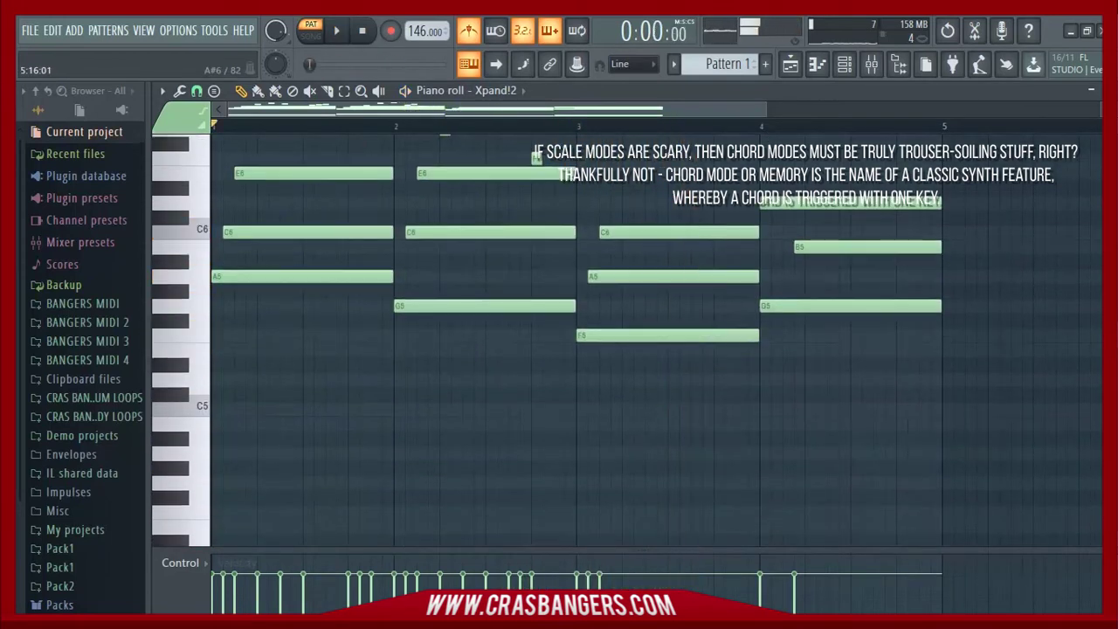
Step: Shift the F6 melody note to step 14 of bar 2 and listen to the new timing
left_click(542, 158)
key("space")
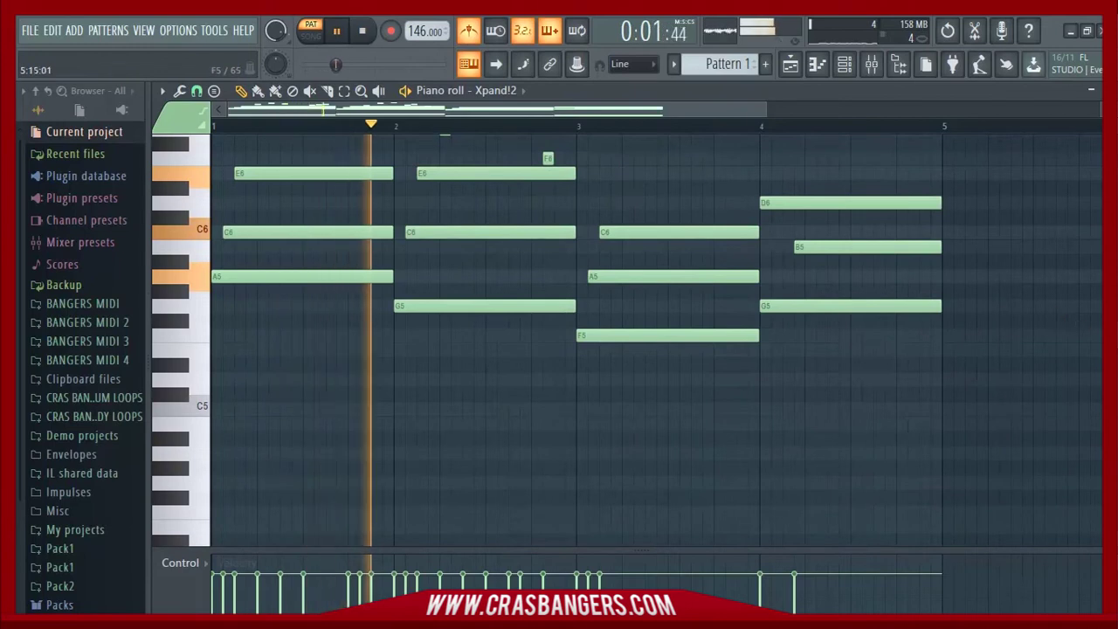
scroll(625, 174, "up", 5)
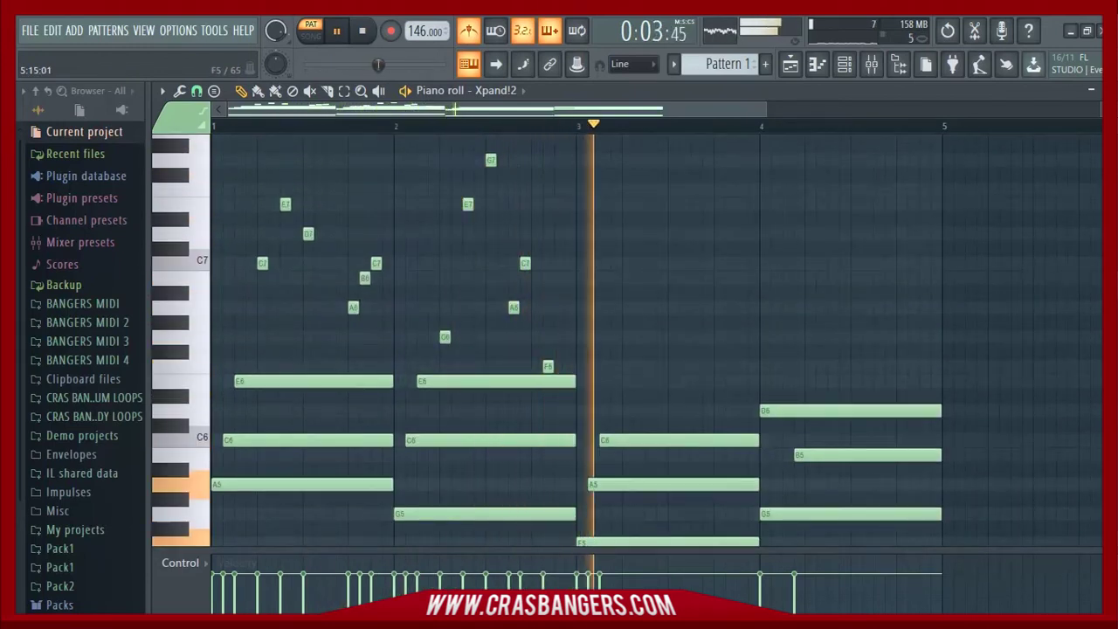
key("space")
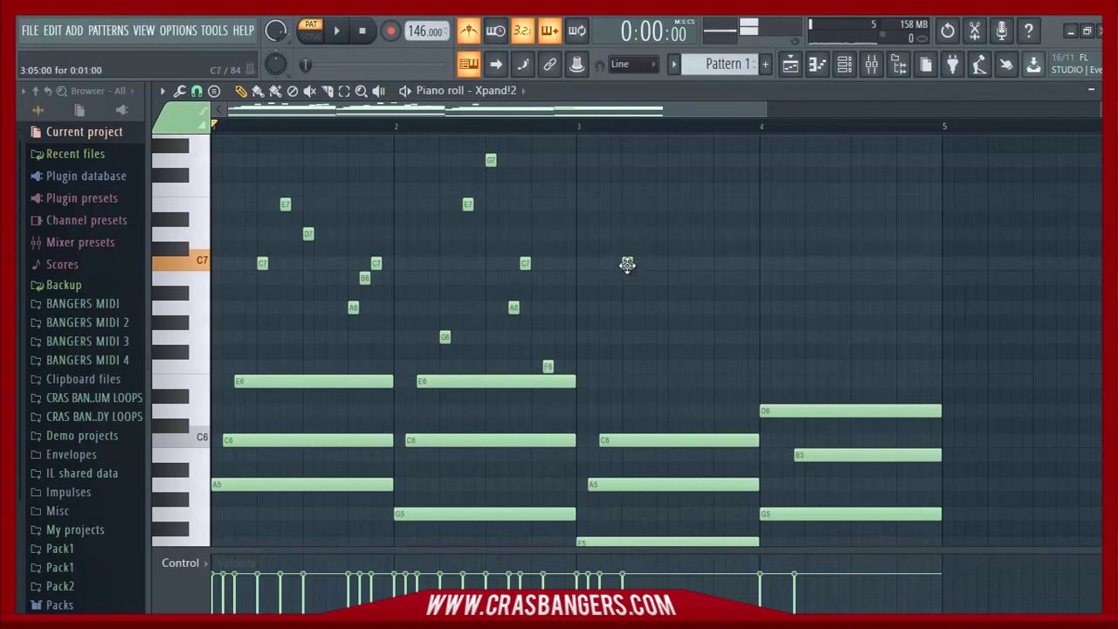
Step: Place a one-step C7 melody note at the first step of bar 3 and play it back
key("space")
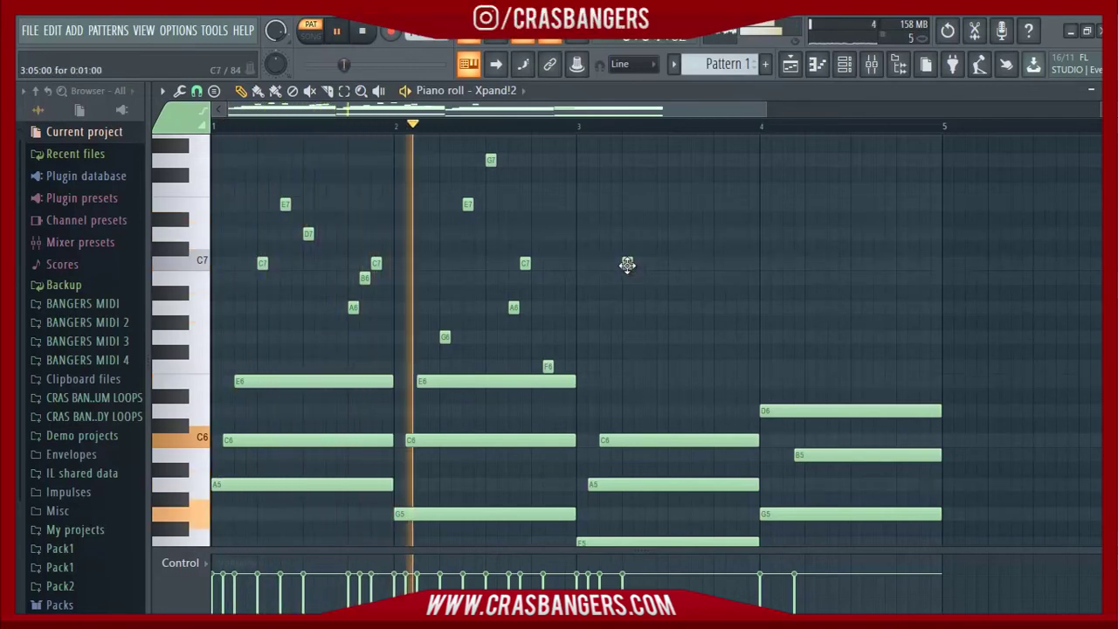
left_click(627, 263)
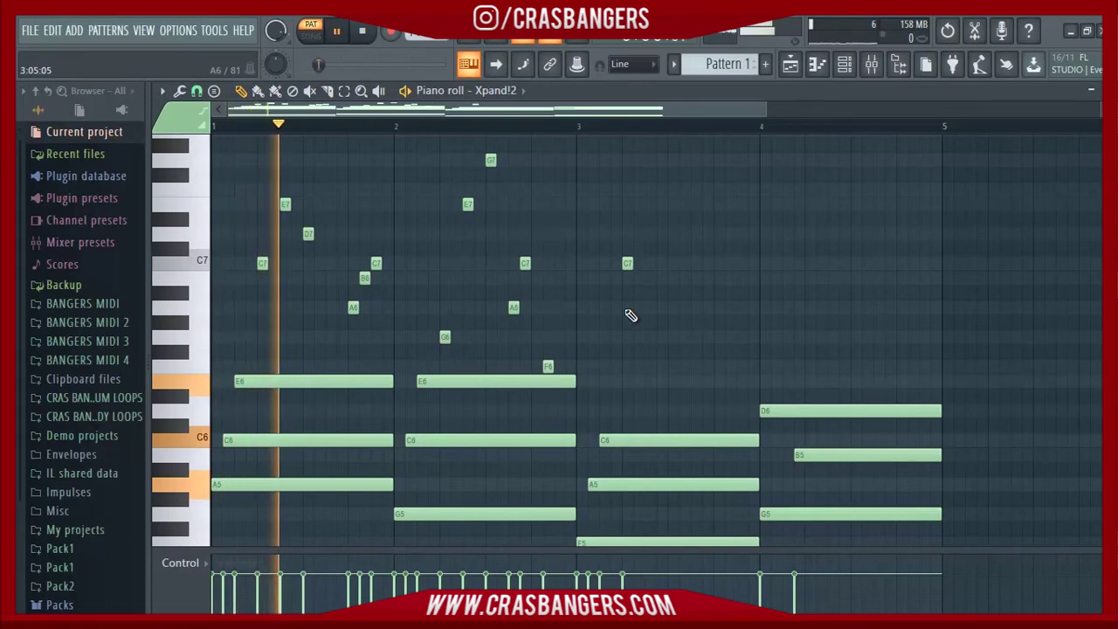
left_click_drag(623, 267, 584, 263)
key("space")
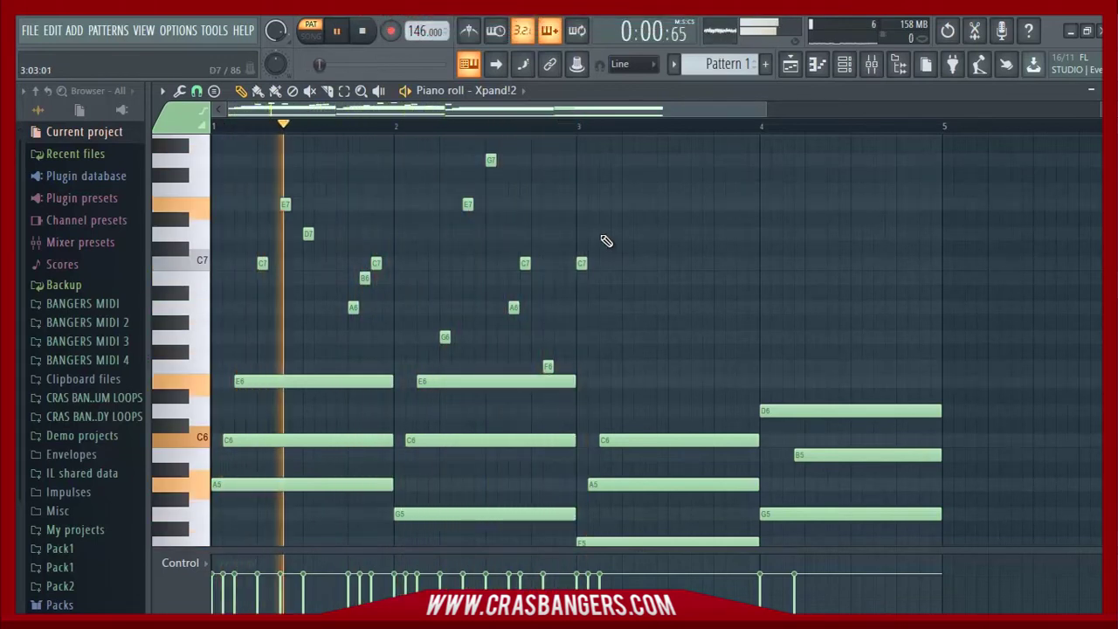
Step: Delete the B6 melody note at step 14 of bar 1 during playback
right_click(365, 279, "alt")
right_click(365, 279)
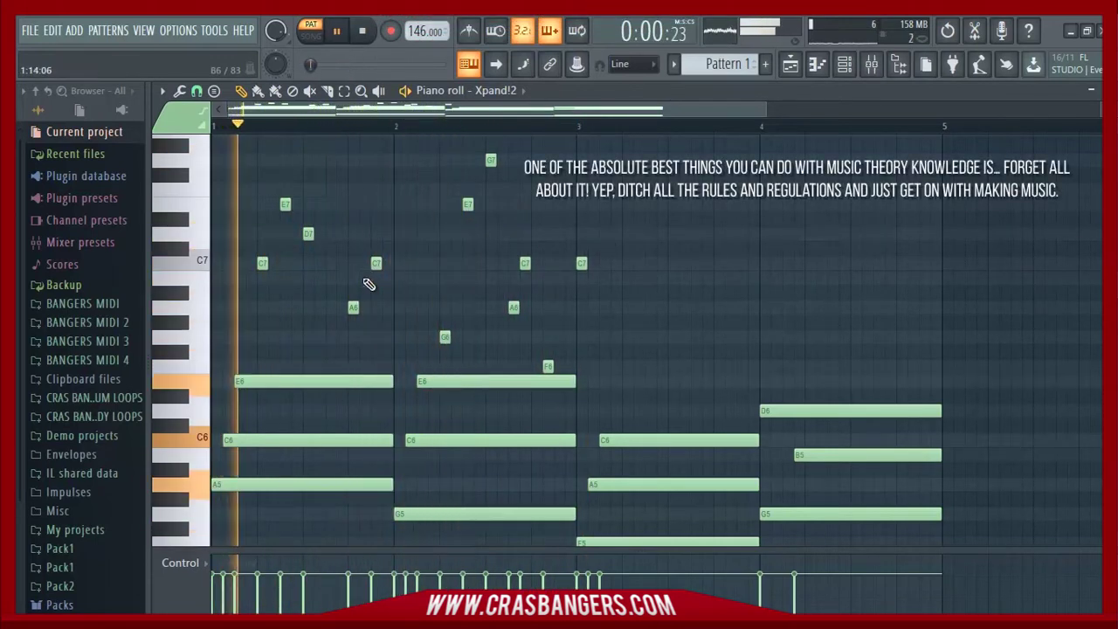
key("space")
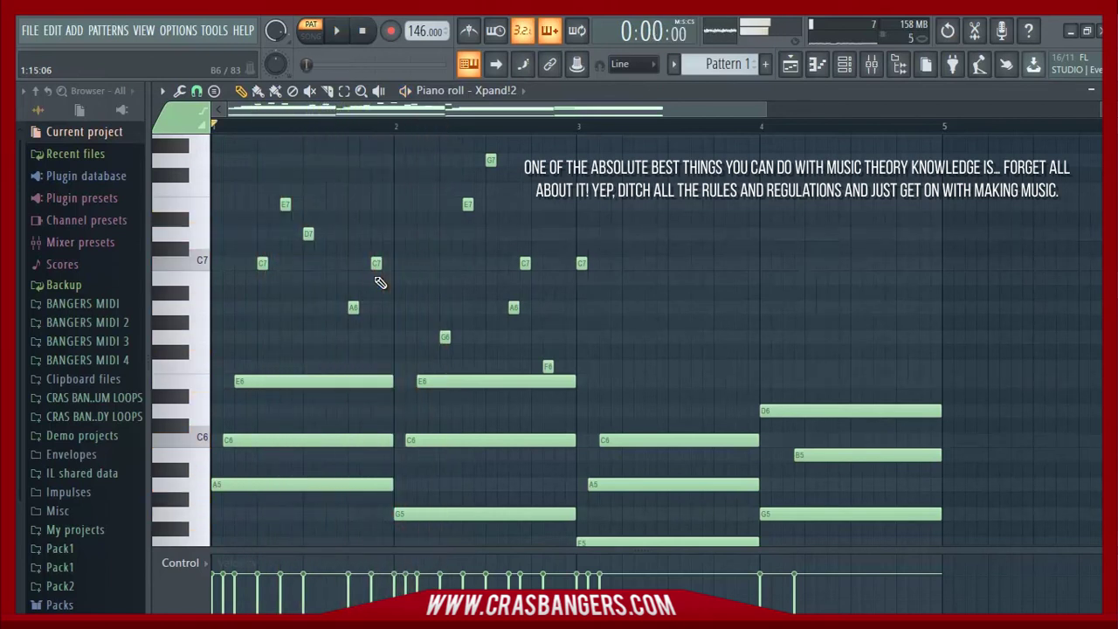
Step: Delete the C7 note at step 12 of bar 2, shift the F6 to step 13, and play back the result
right_click(524, 264)
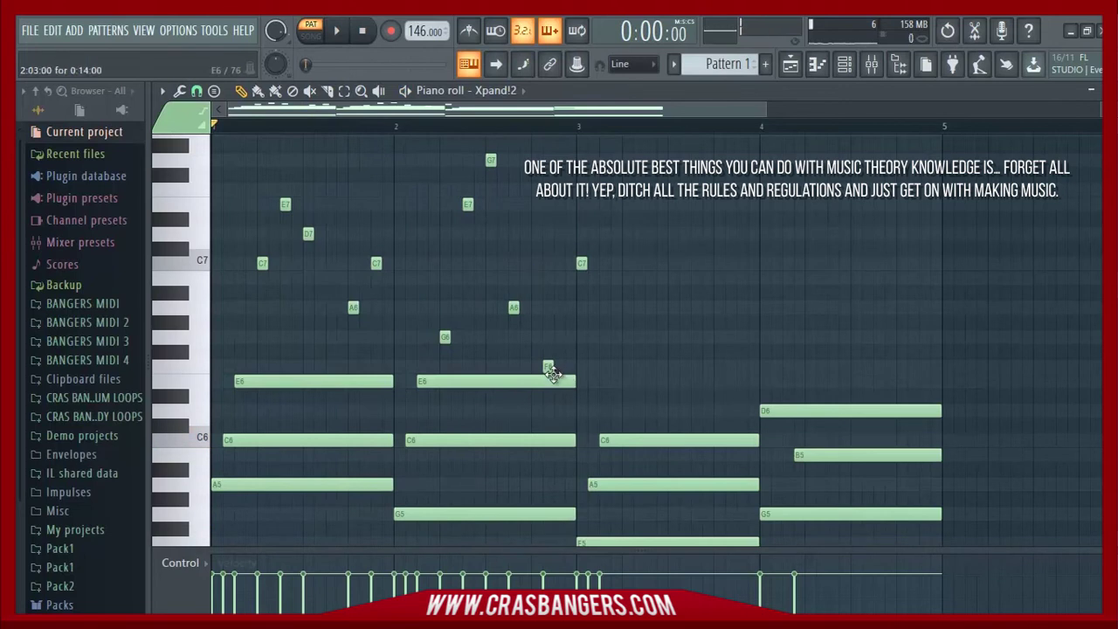
key("space")
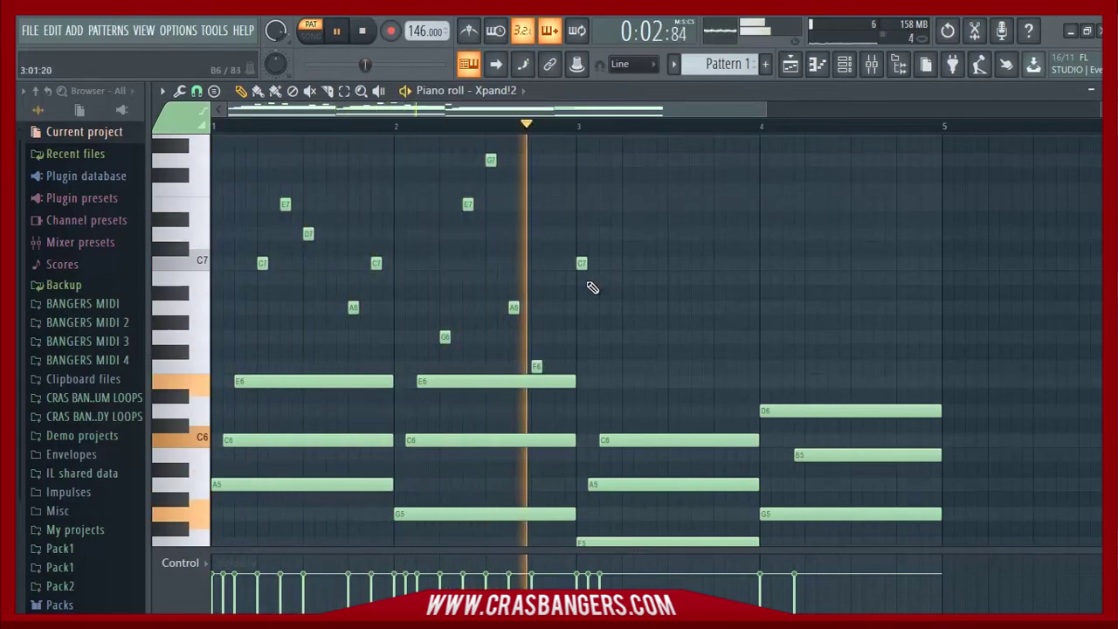
key("space")
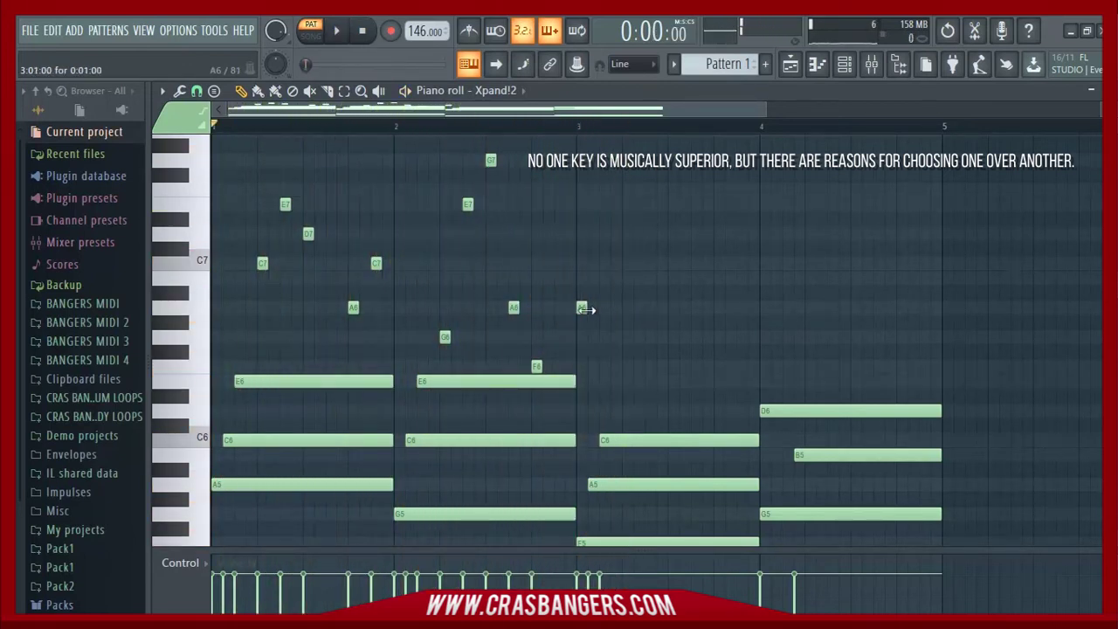
Step: Place bar 3's single melody note on A6 at step 3 and listen to the pattern
key("space")
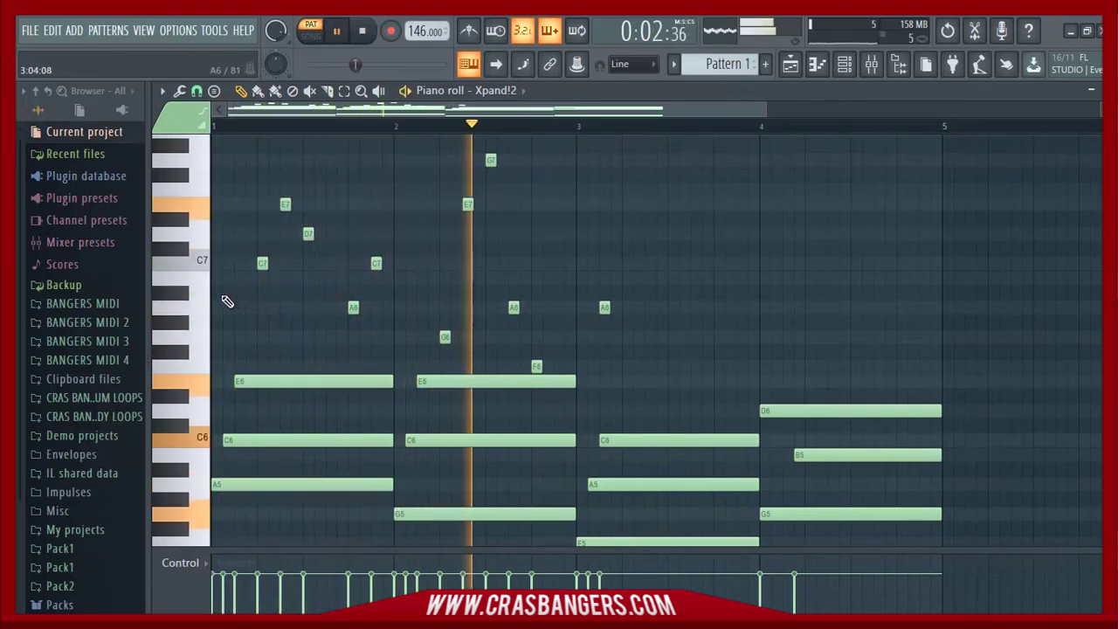
key("space")
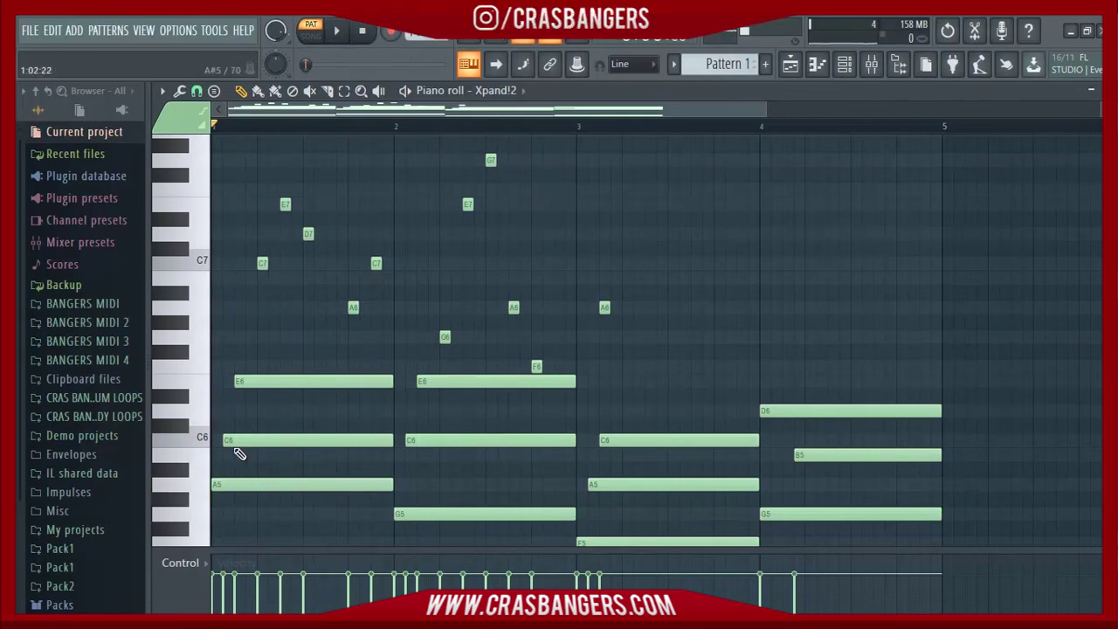
key("space")
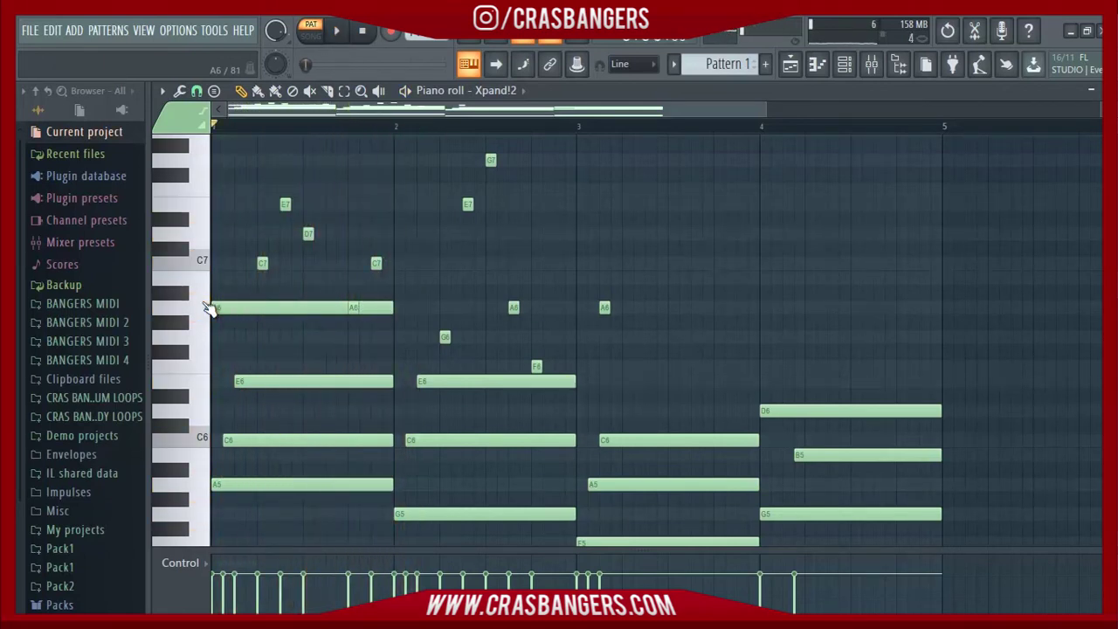
Step: Transpose all the long chord notes in the four bars down one octave
left_click_drag(210, 382, 207, 563)
key("ctrl+Down")
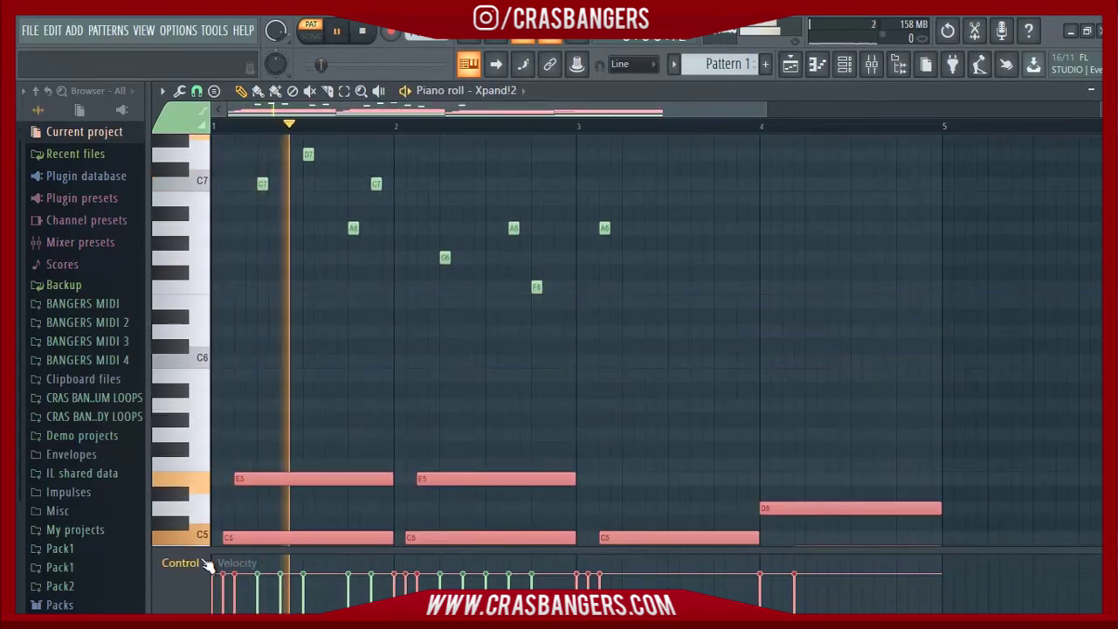
left_click(731, 344)
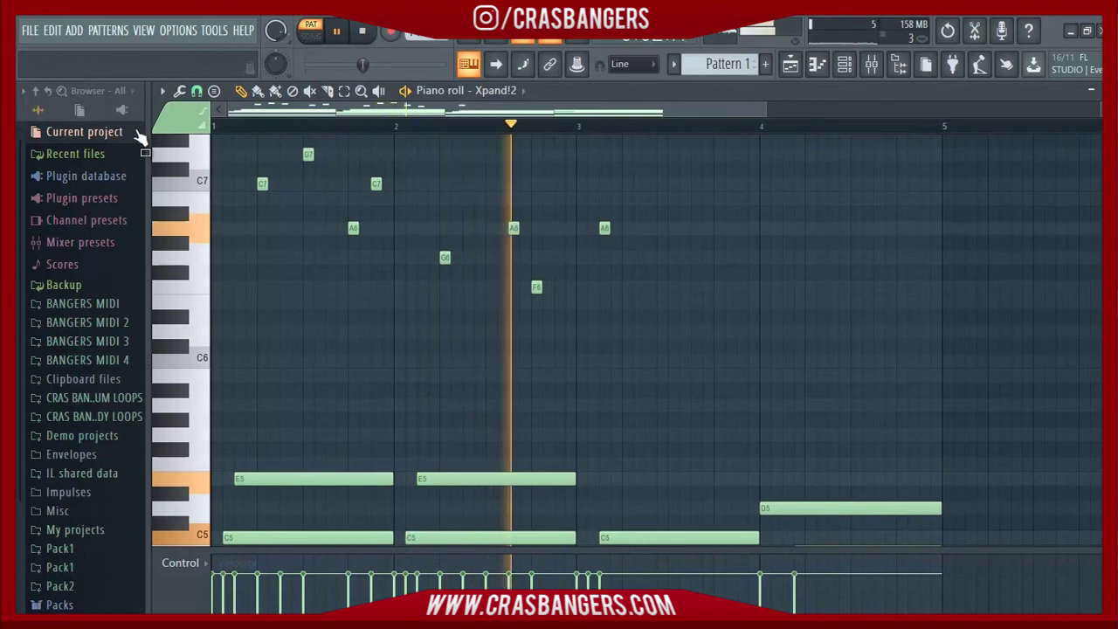
Step: Transpose the melody notes from F6 up to D7 down one octave
left_click_drag(208, 143, 196, 279)
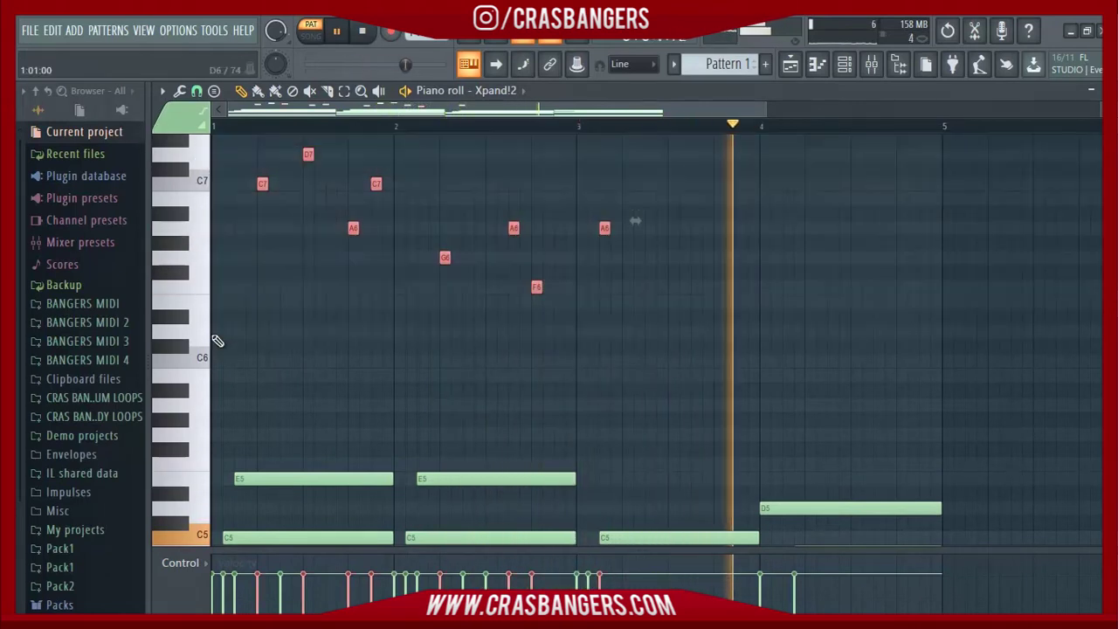
key("ctrl+Down")
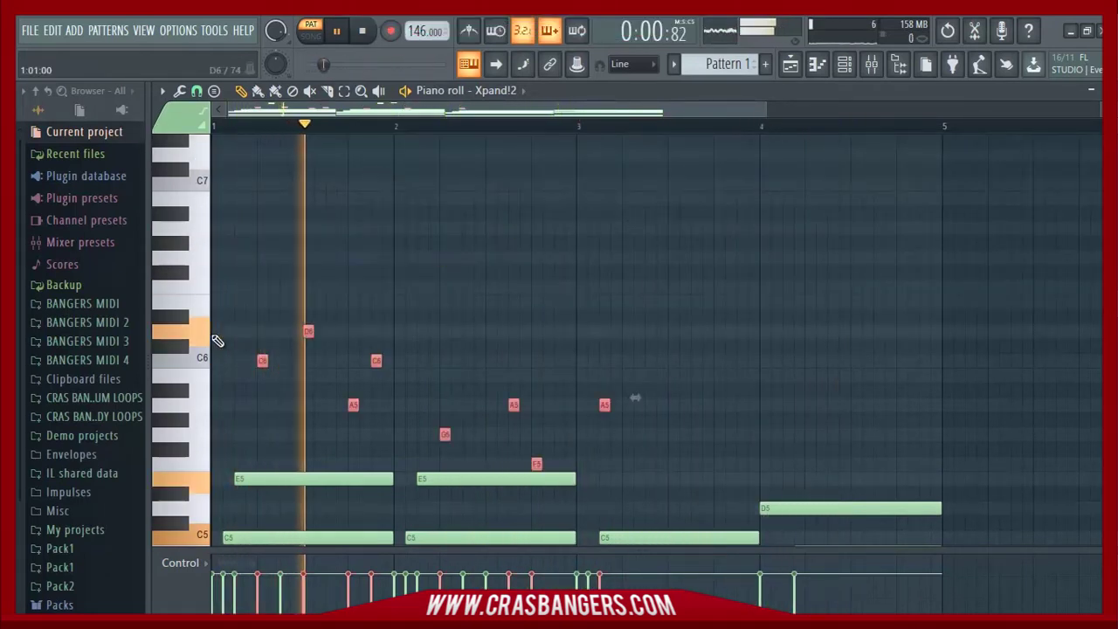
left_click(687, 291)
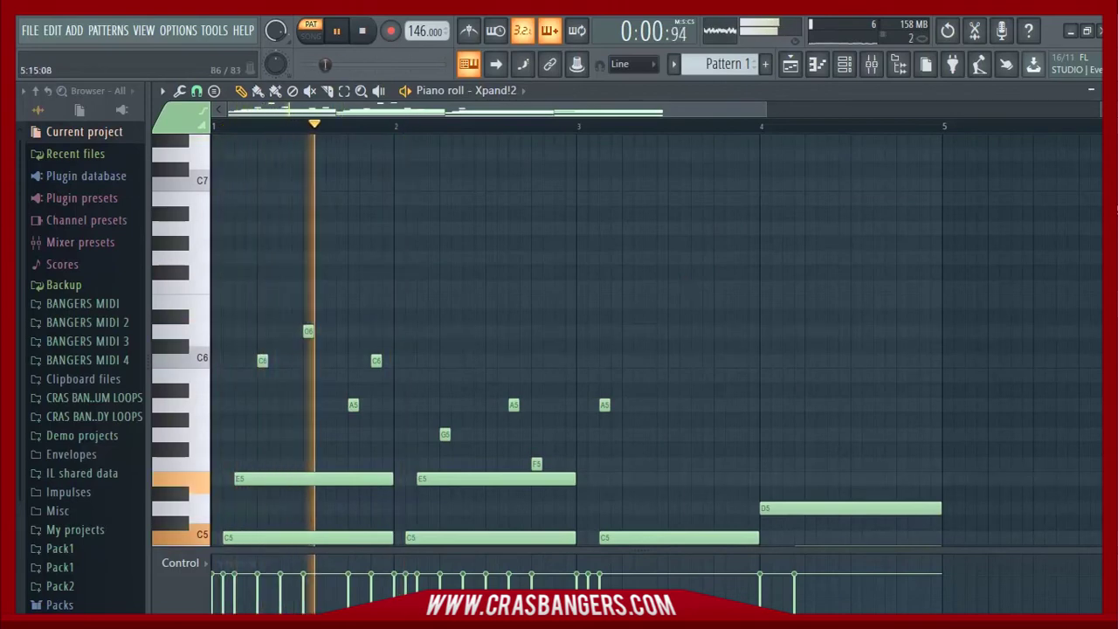
Step: Transpose the remaining high melody notes, the two E7s and the G7, down one octave and clear the selection
scroll(688, 287, "up", 3)
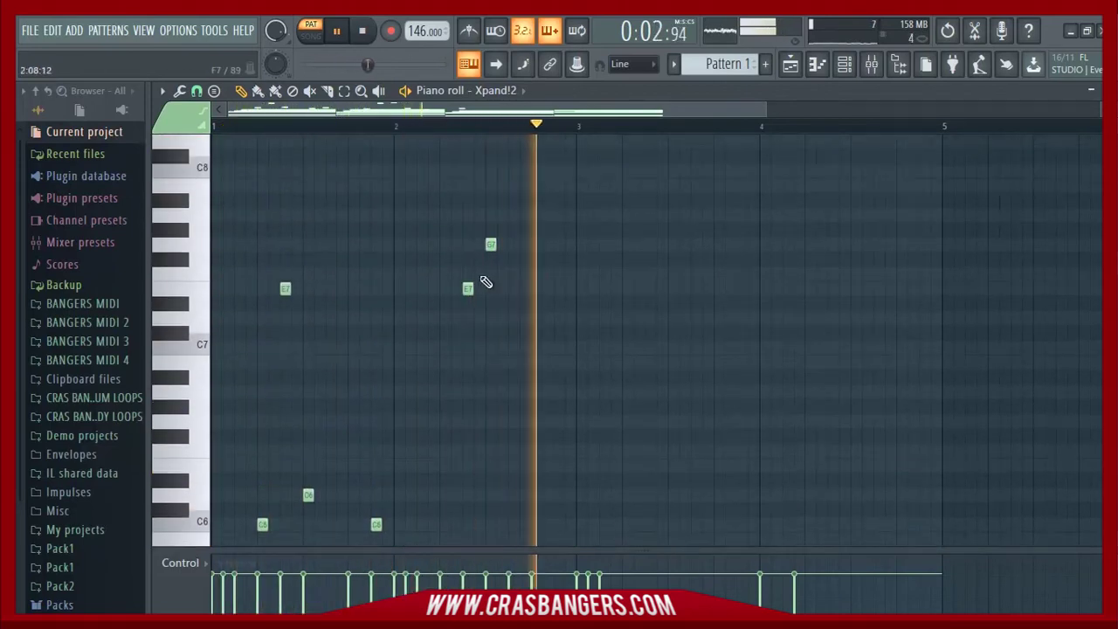
left_click_drag(206, 175, 215, 317)
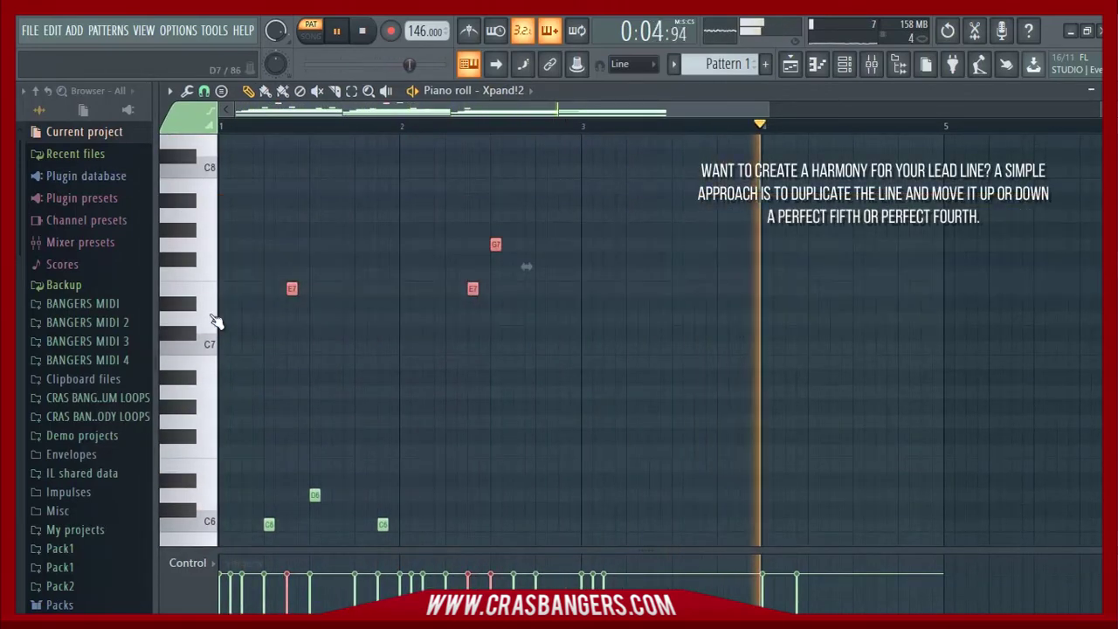
key("ctrl+Down")
key("ctrl+d")
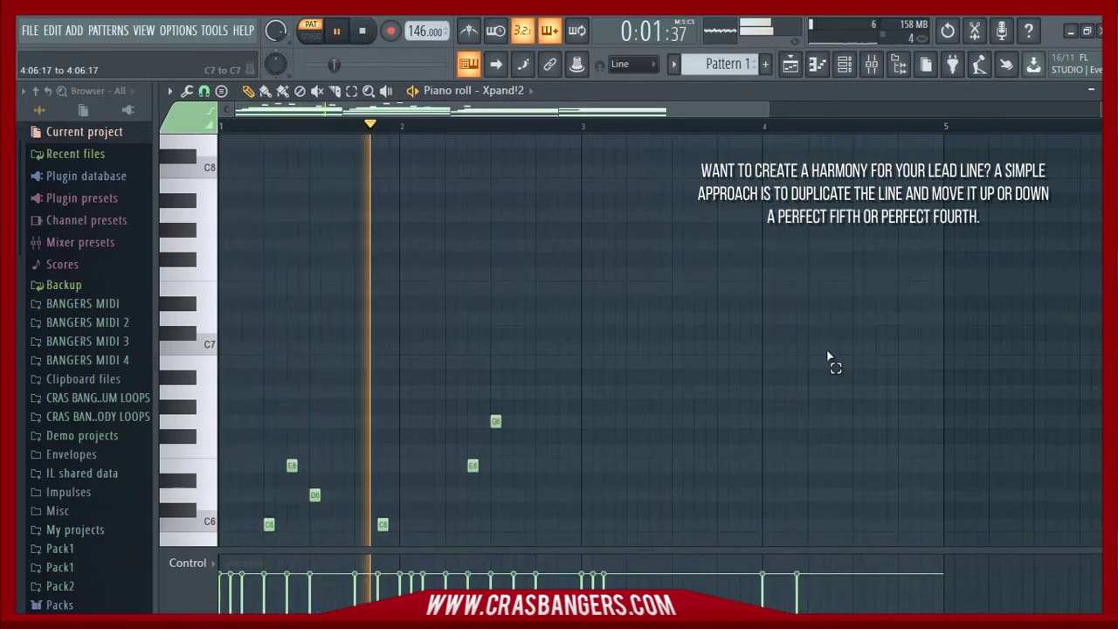
Step: Raise the last melody note of bar 2 from F5 to G5 and listen to the pattern
scroll(830, 362, "up", 1)
scroll(629, 340, "down", 5)
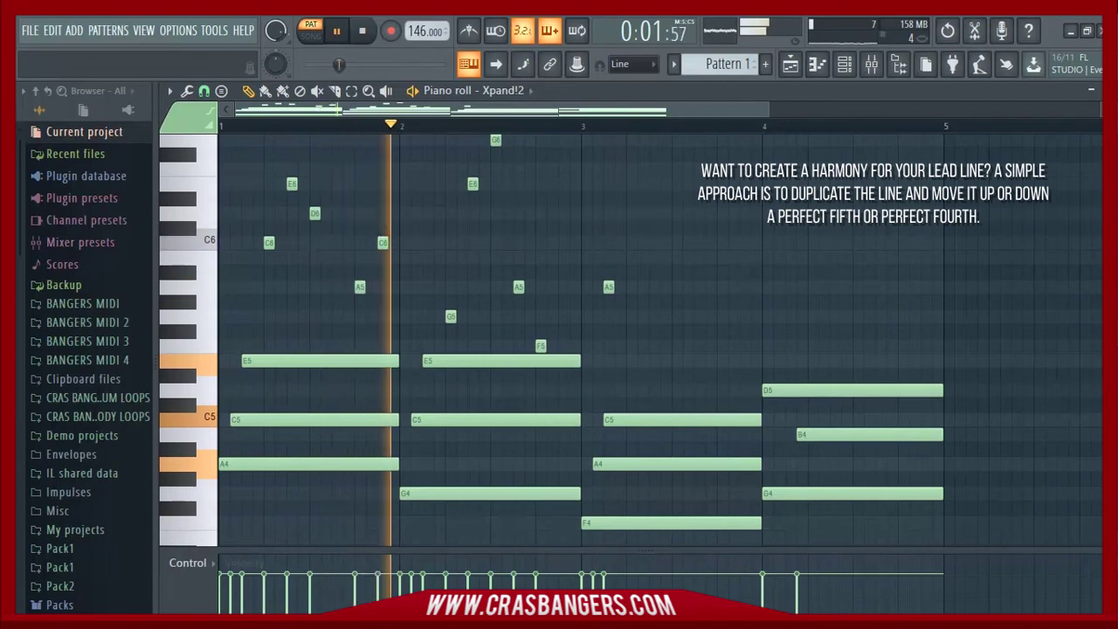
scroll(629, 341, "down", 2)
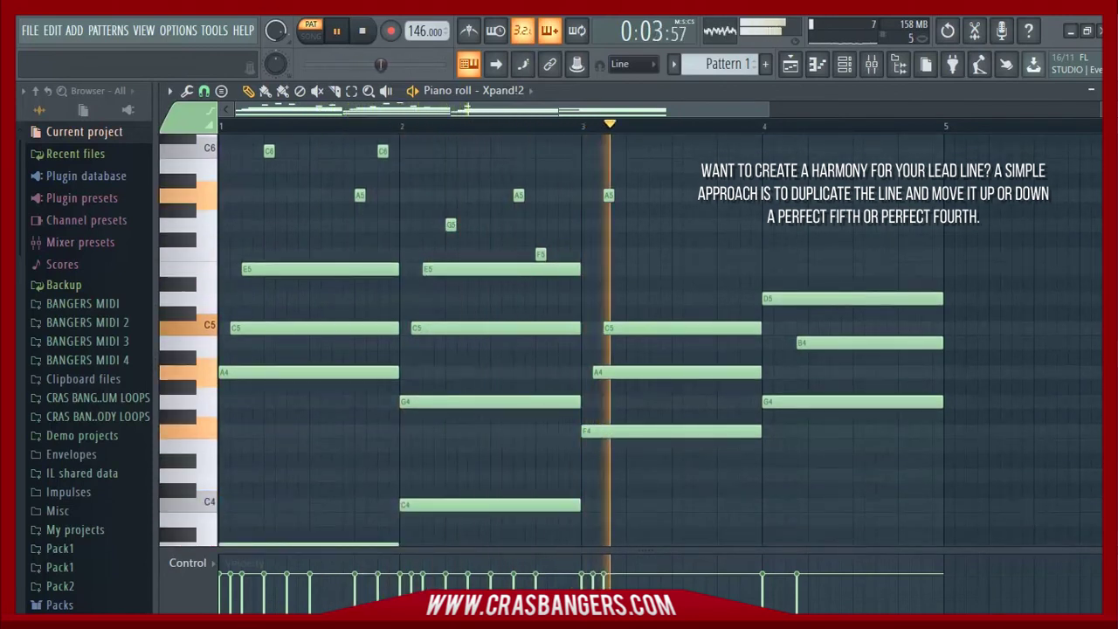
key("space")
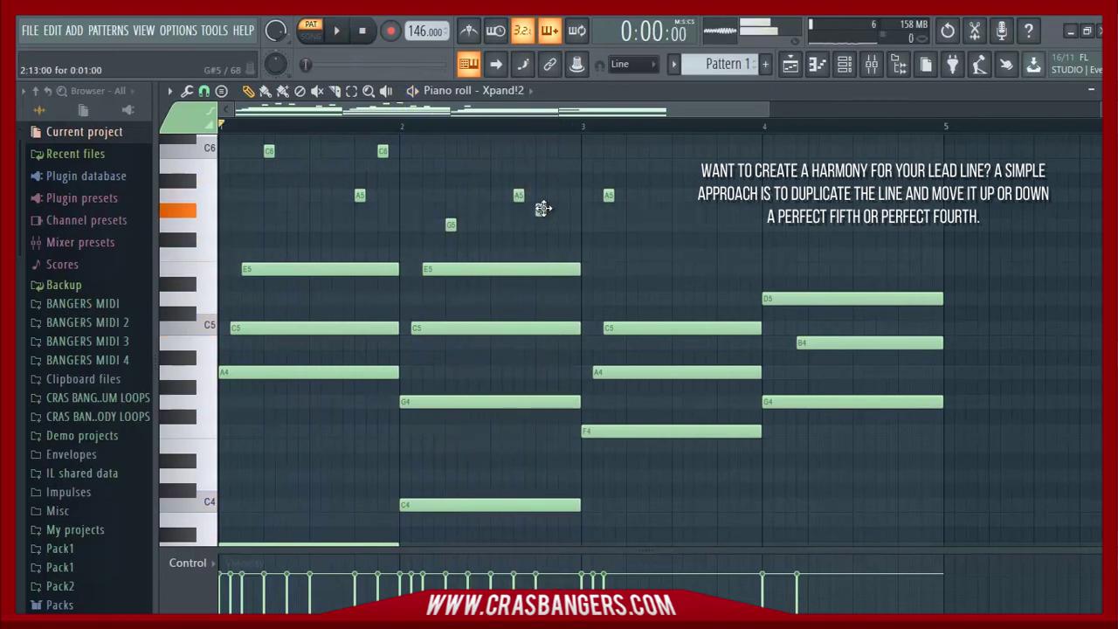
key("space")
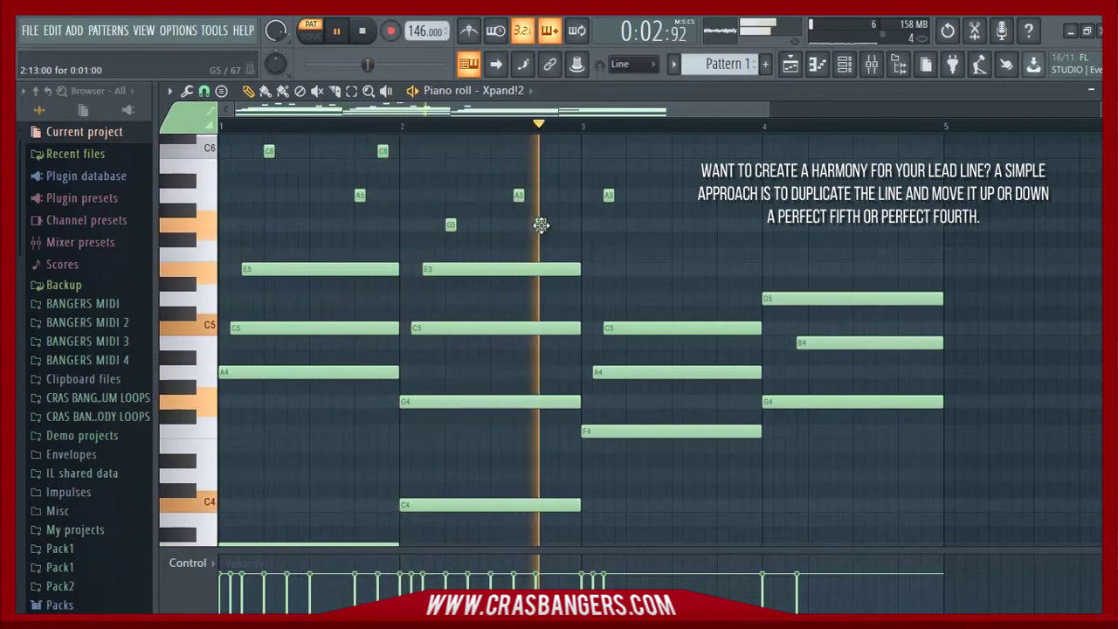
key("space")
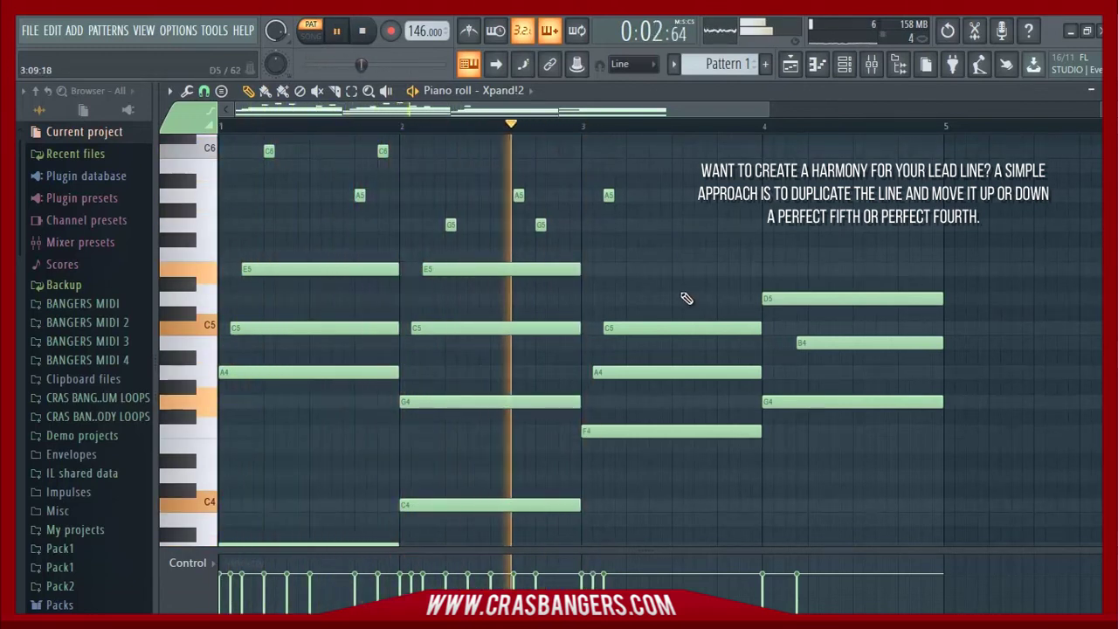
Step: Add an E6 melody note near the end of bar 3, position it on step 13, and audition the pattern
scroll(786, 341, "up", 2)
key("space")
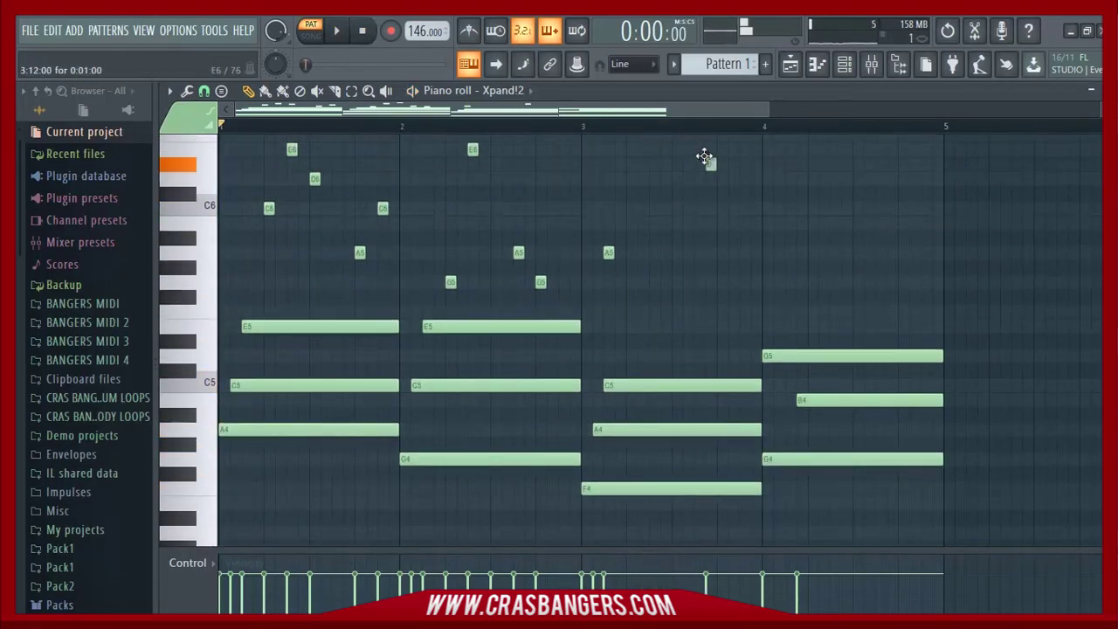
mouse_move(704, 157)
left_mouse_down()
mouse_move(704, 138)
mouse_move(702, 148)
left_mouse_up()
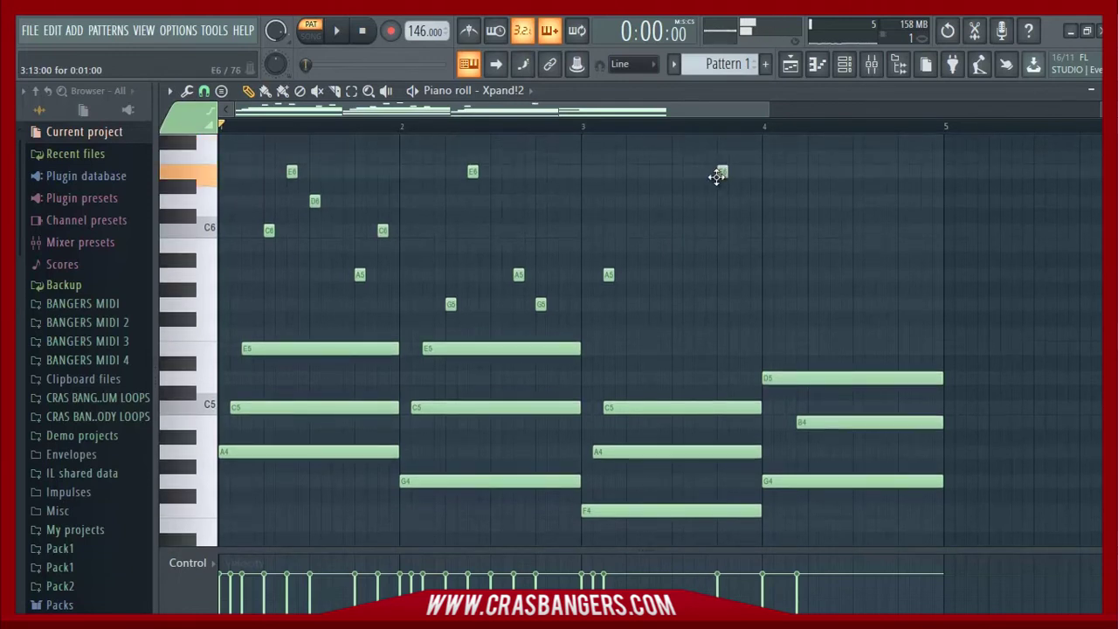
key("space")
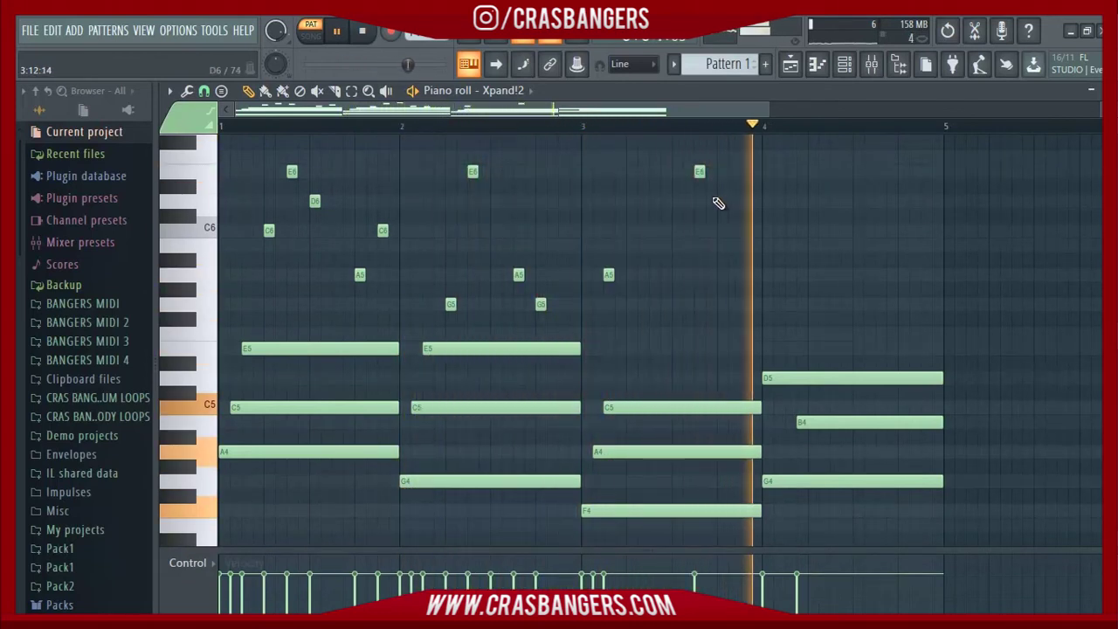
left_click_drag(699, 170, 722, 174)
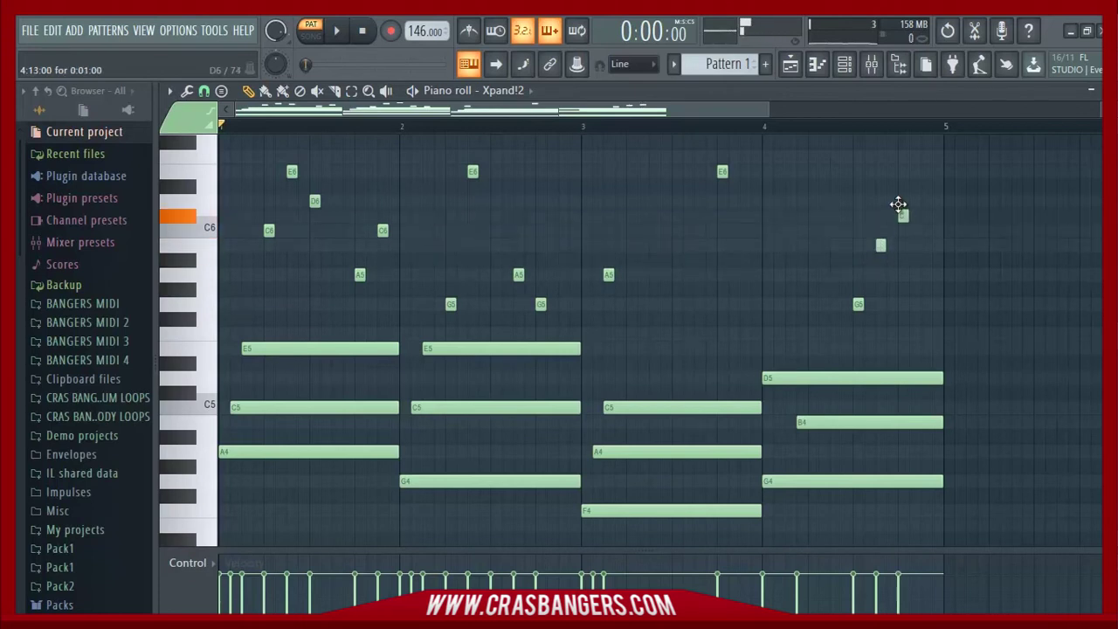
Step: End bar 4 with a rising melody of G5, B5, C6 and D6 and listen to the pattern
key("space")
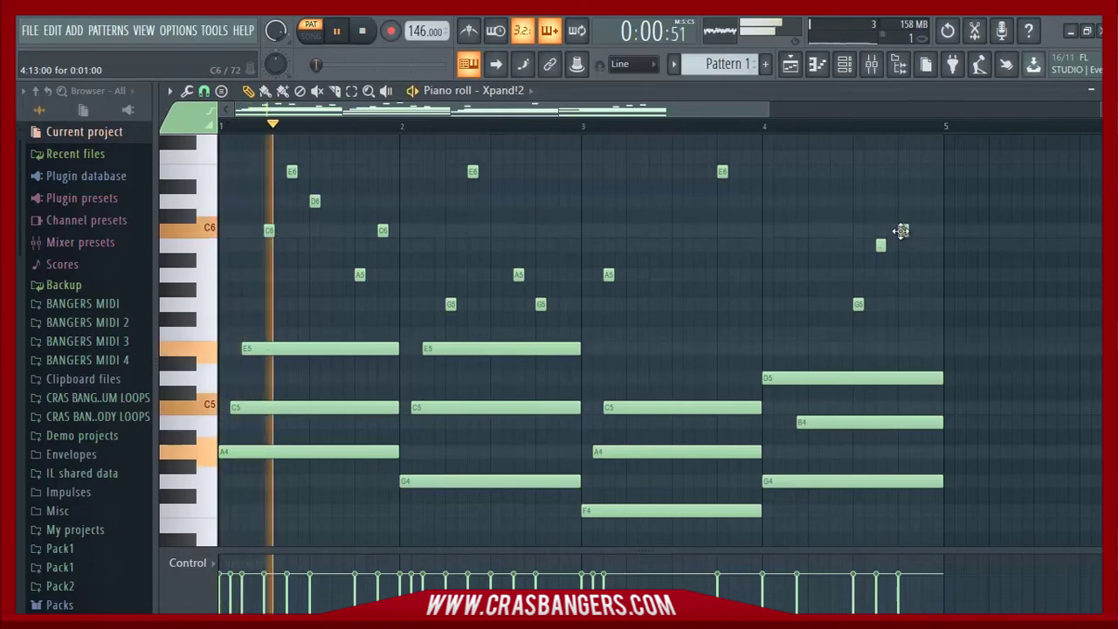
left_click(924, 201)
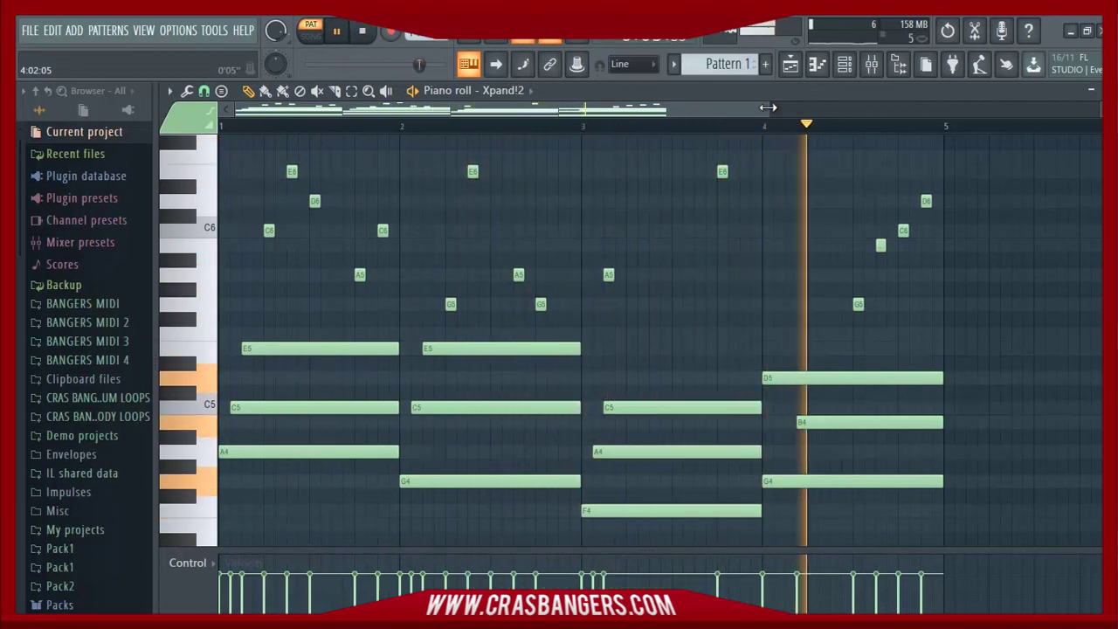
key("space")
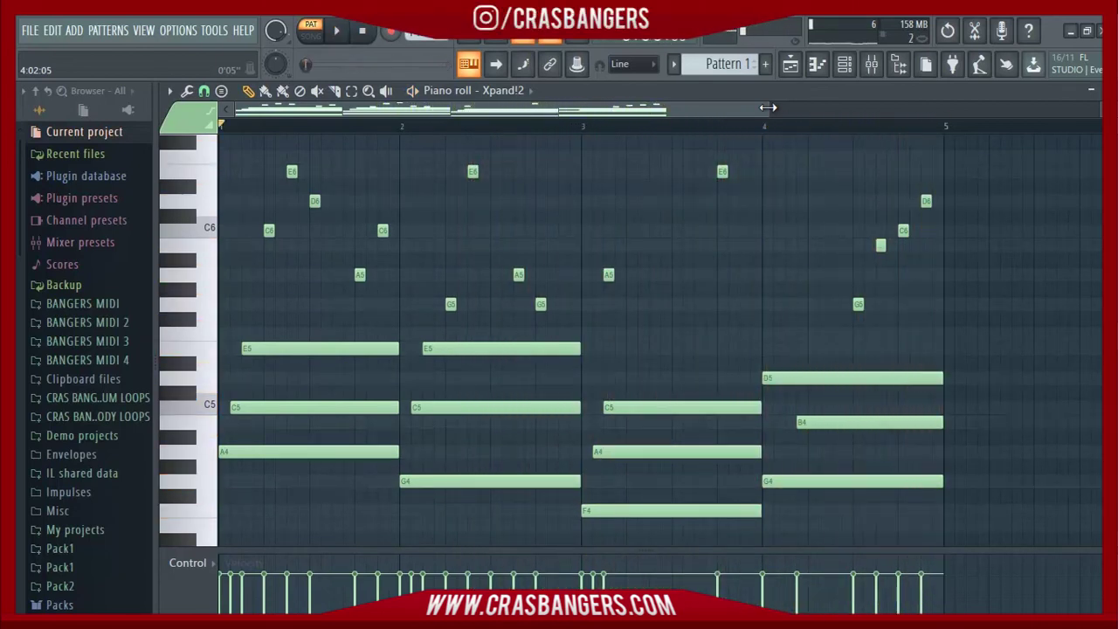
Step: Audition the next electric piano presets in the Xpand!2 instrument against the pattern and settle on +24 Sweet E Piano
left_click(858, 63)
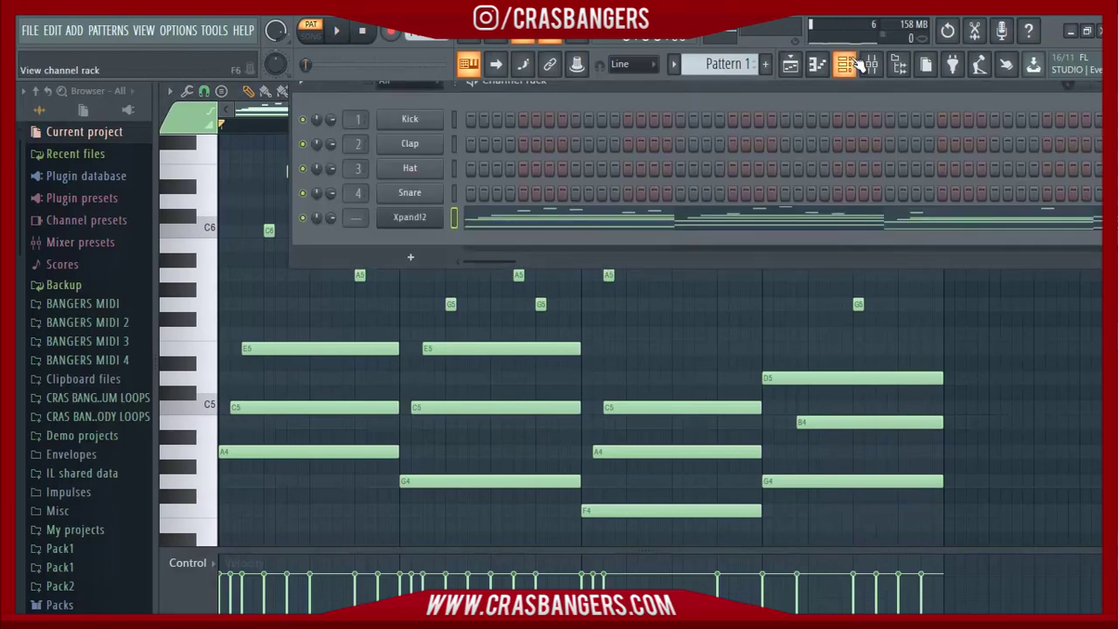
left_click(445, 218)
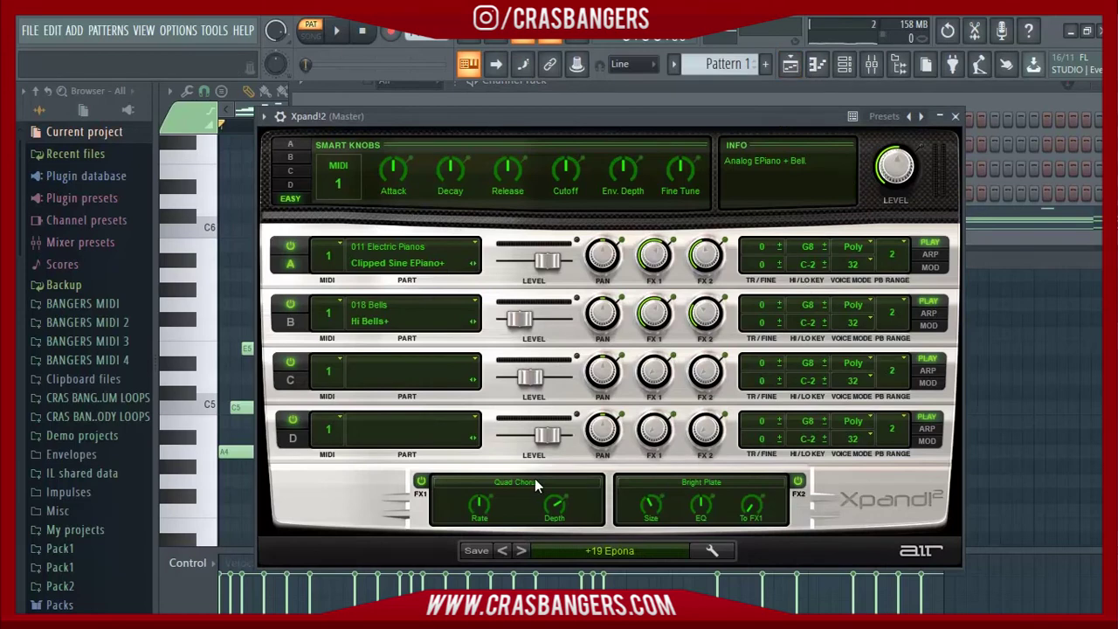
left_click(521, 551)
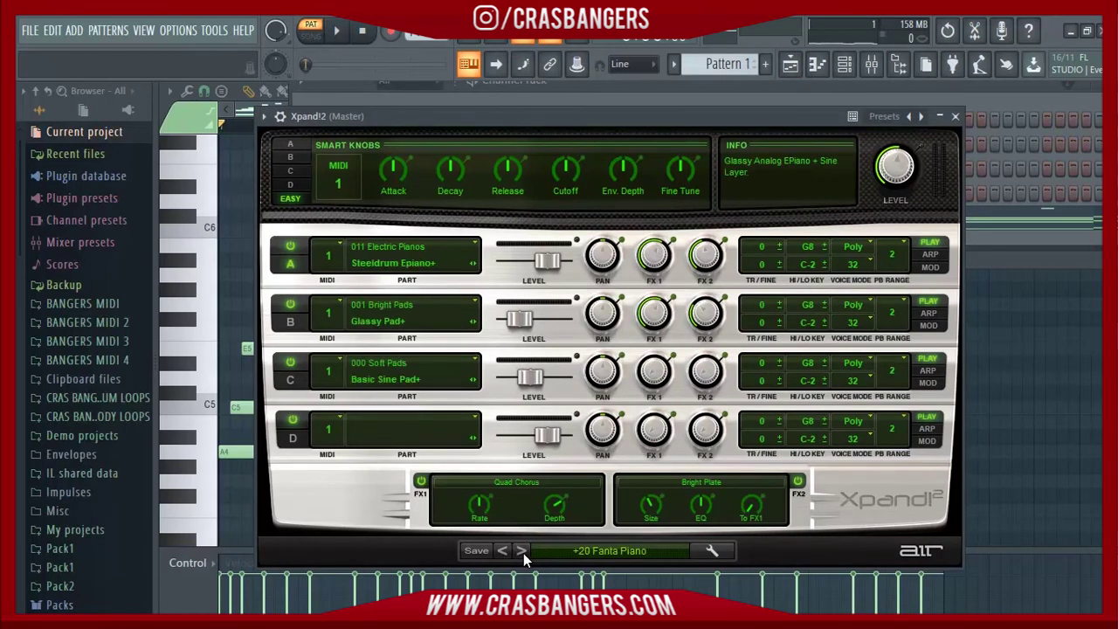
key("space")
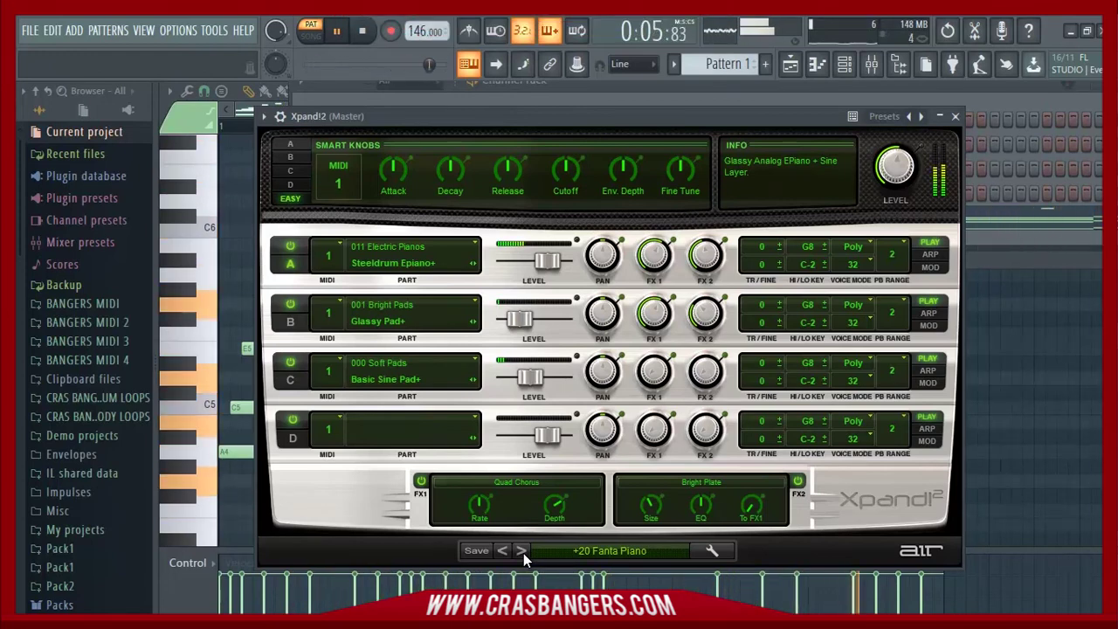
left_click(522, 551)
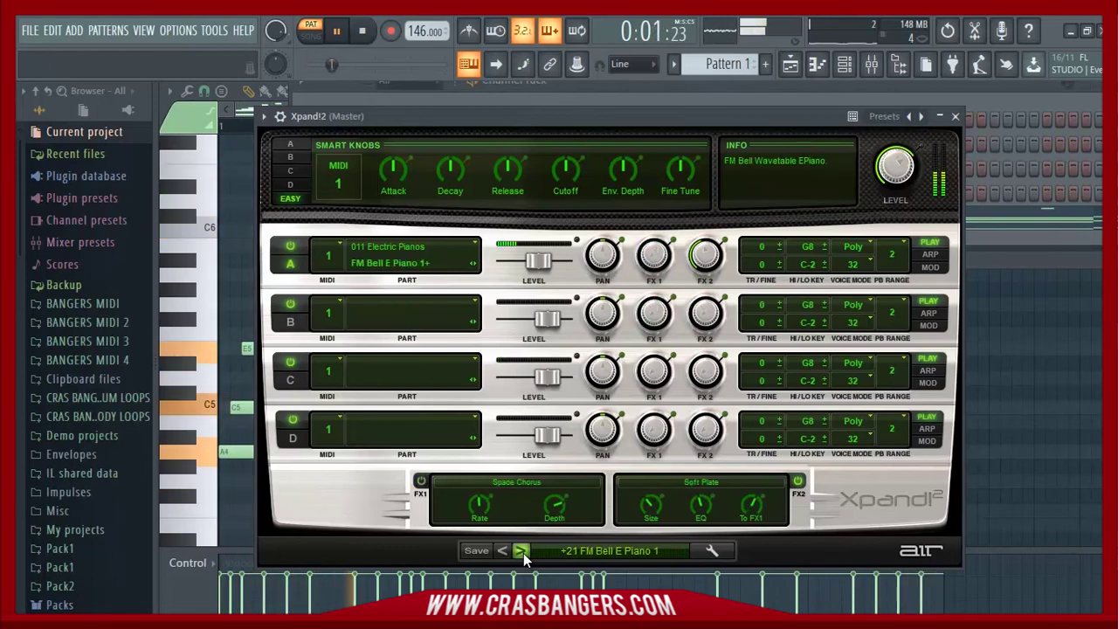
left_click(521, 551)
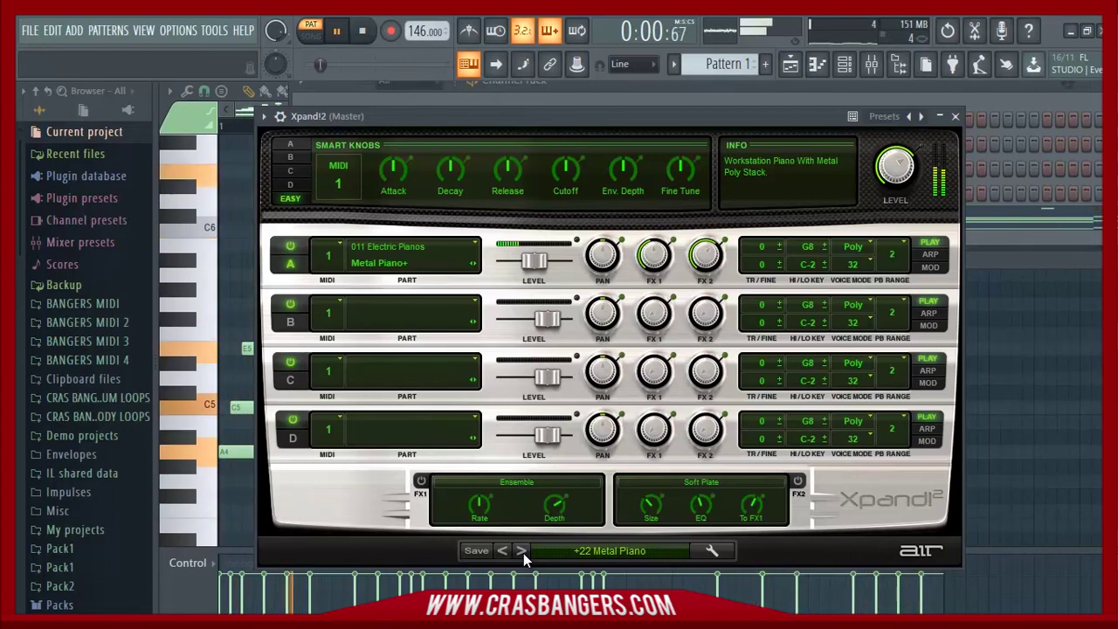
left_click(522, 551)
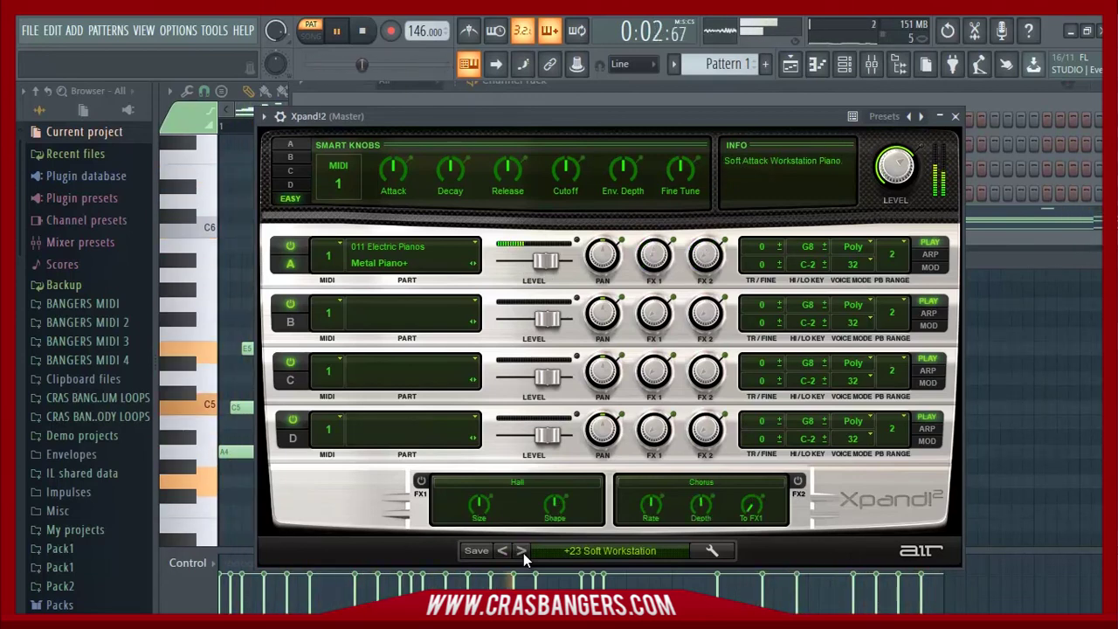
left_click(521, 551)
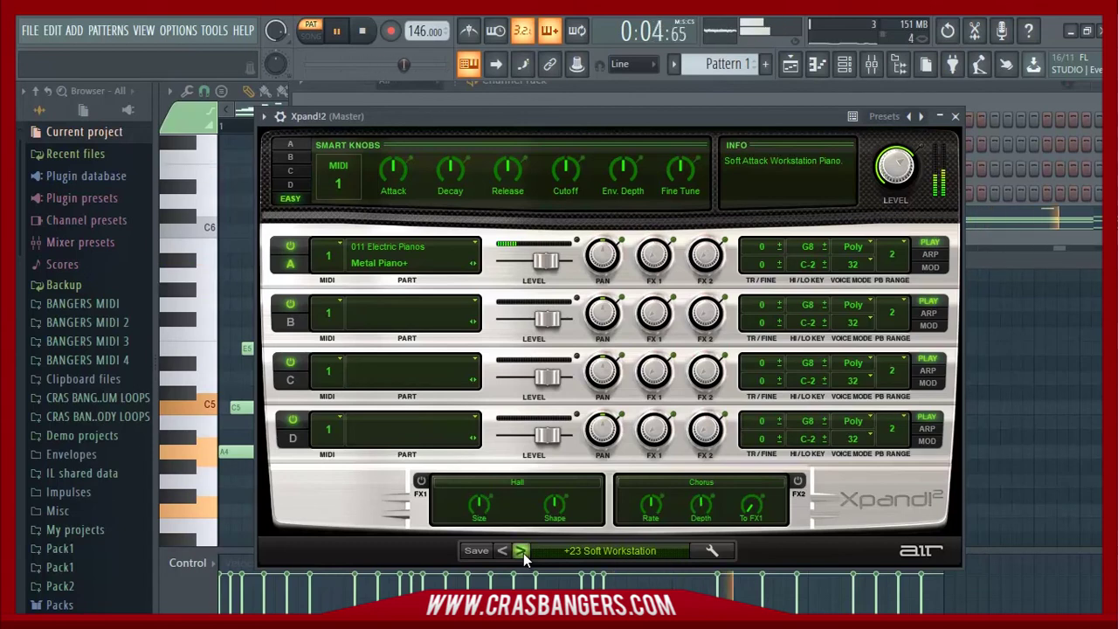
key("space")
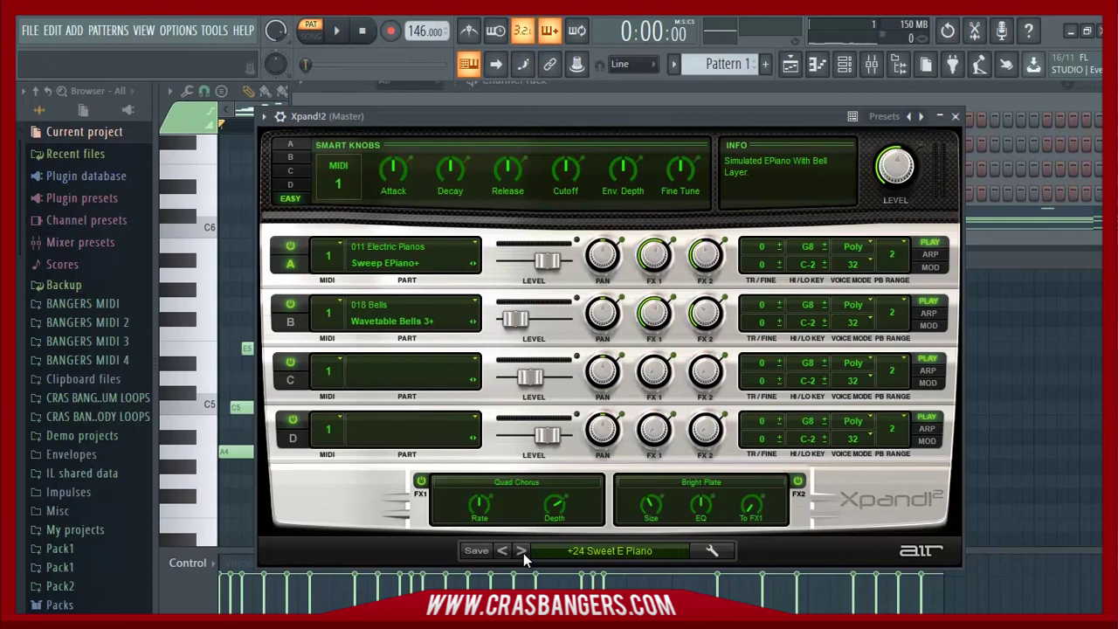
Step: Route the Xpand!2 channel to mixer insert 1
left_click(879, 70)
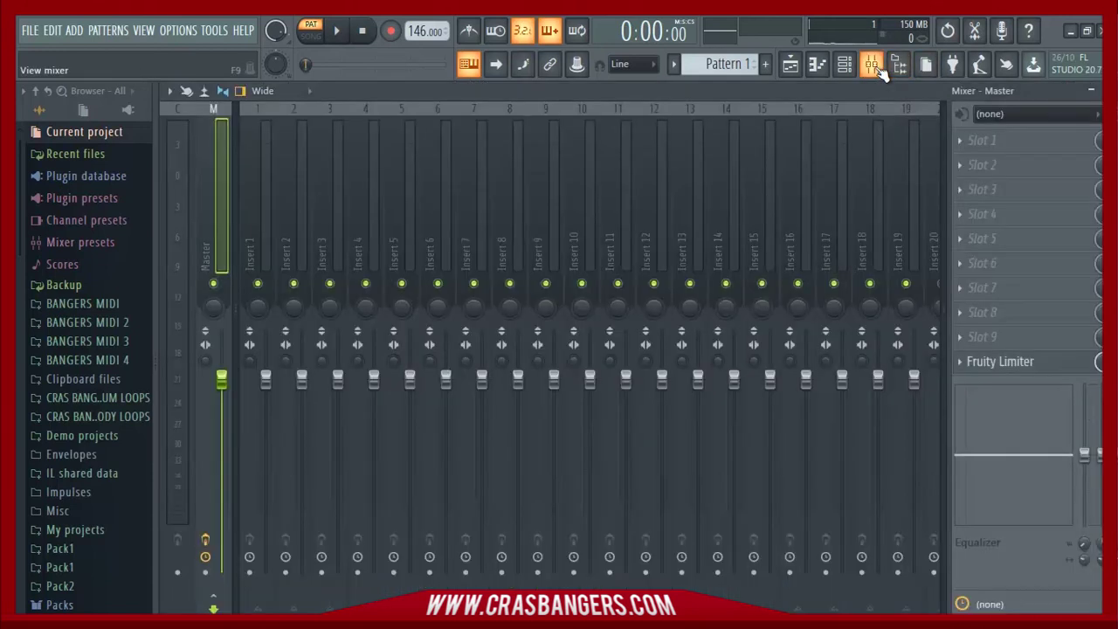
left_click(265, 180)
key("ctrl+l")
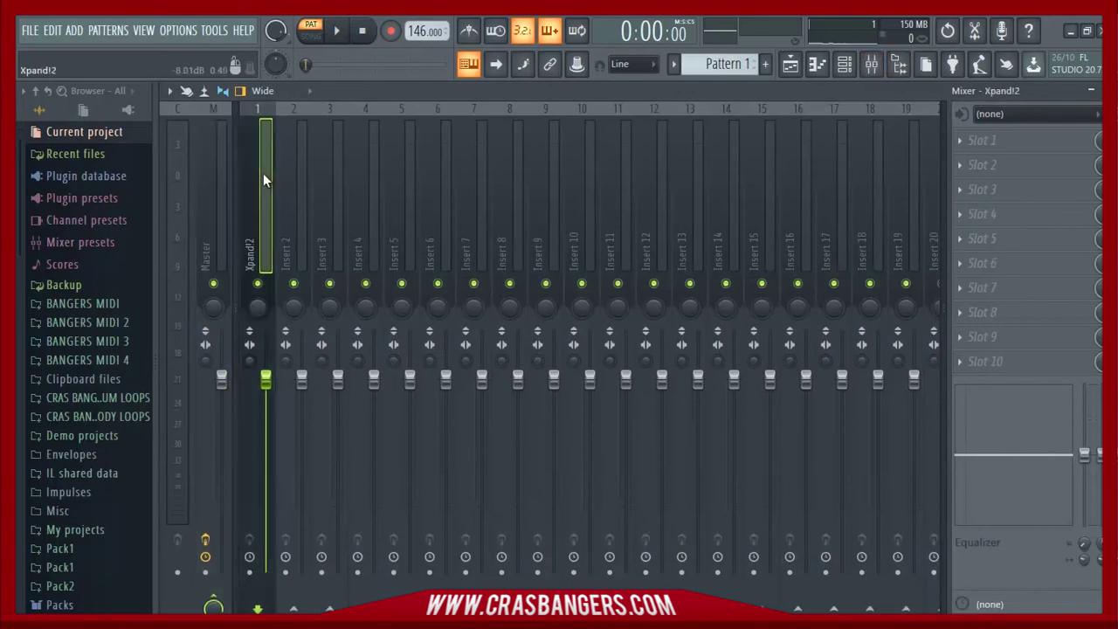
Step: Load Fruity Parametric EQ 2 into effect slot 1 of the Xpand!2 mixer track and start playback
left_click(960, 140)
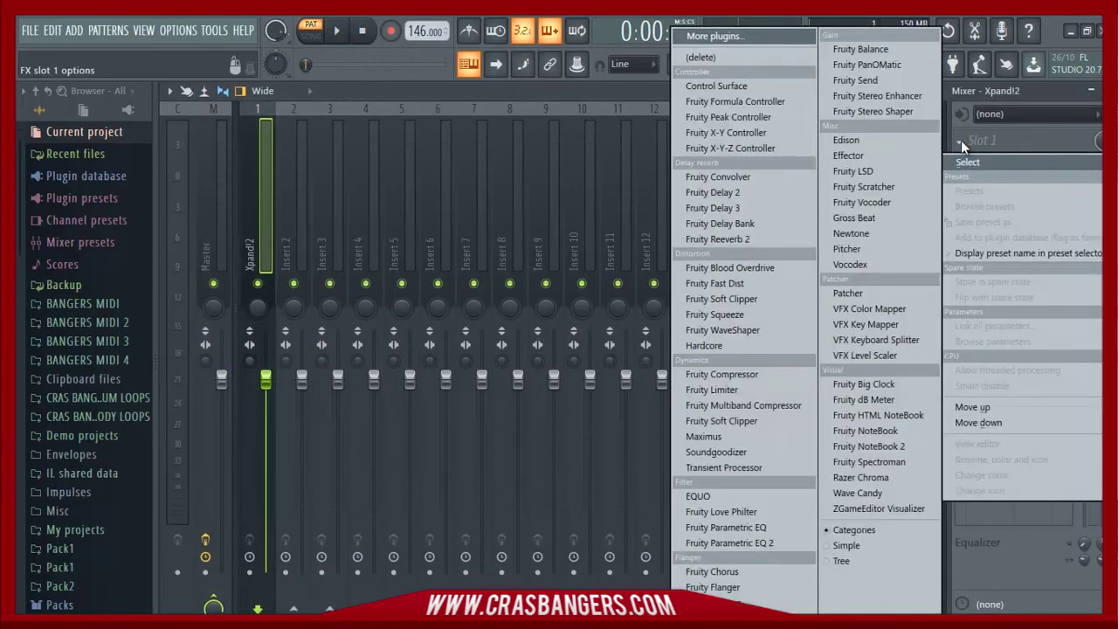
left_click(778, 543)
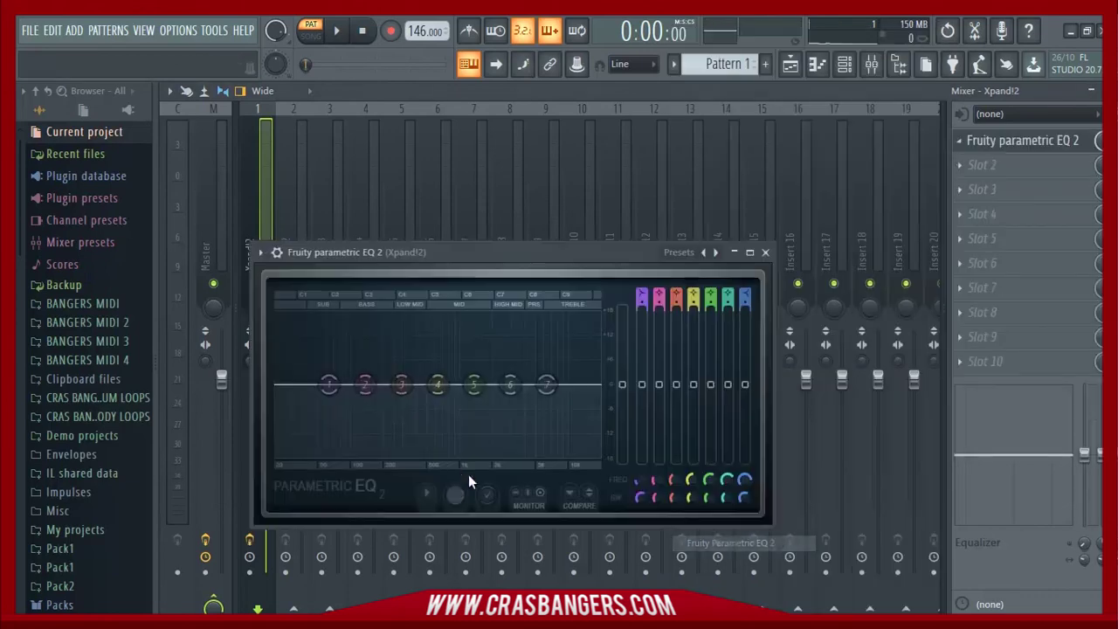
key("space")
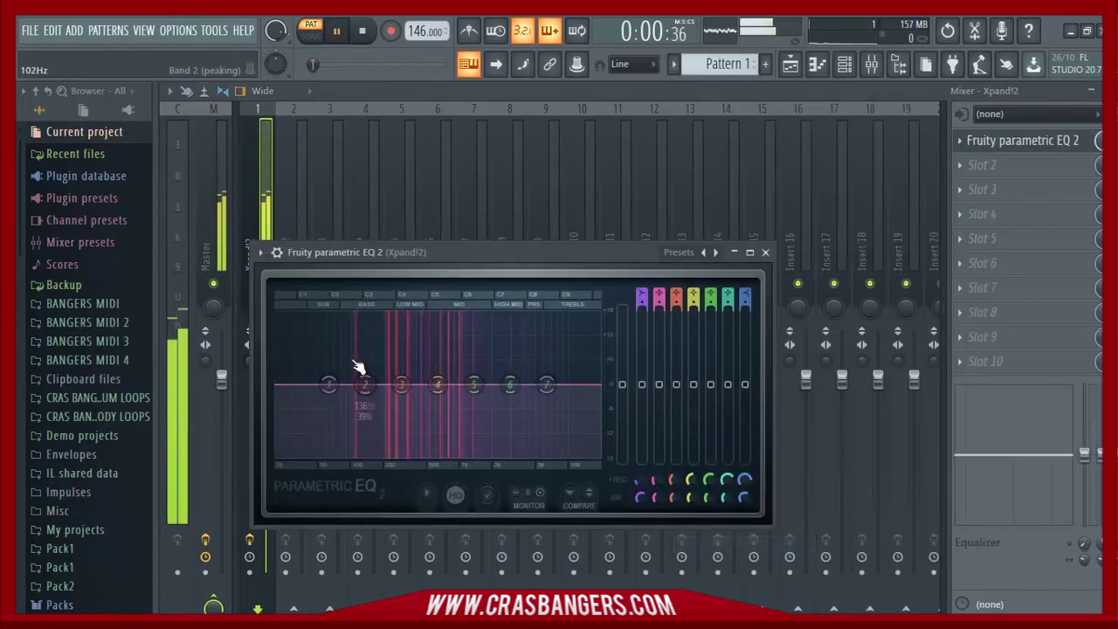
Step: Try cutting the low end by sweeping EQ band 1 down and up to about 856 Hz, and reset the band
left_click_drag(329, 384, 428, 452)
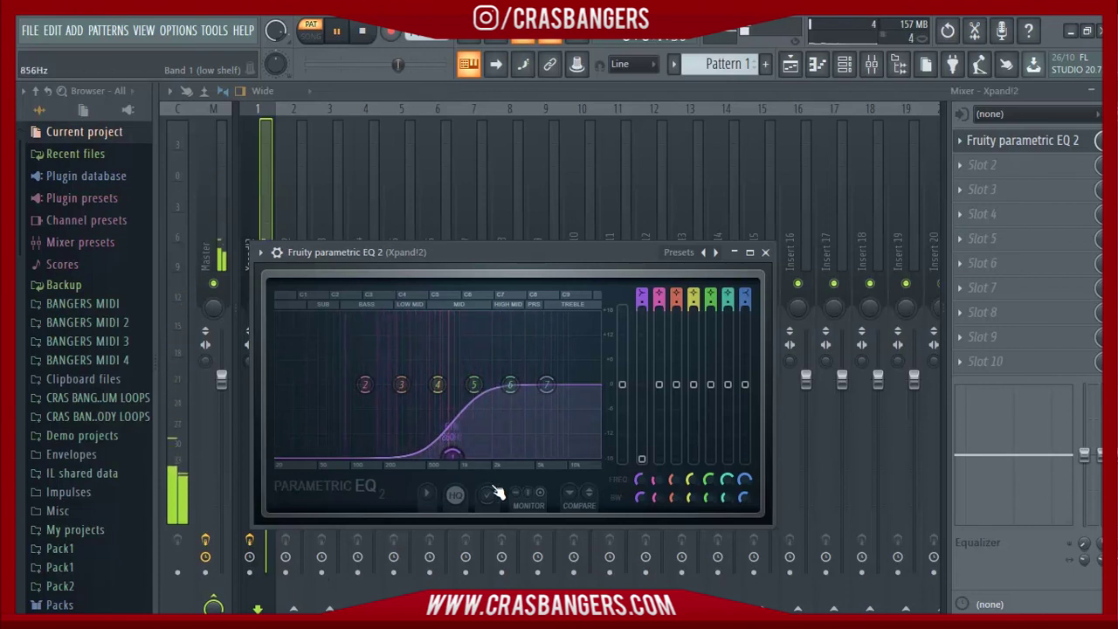
right_click(451, 455)
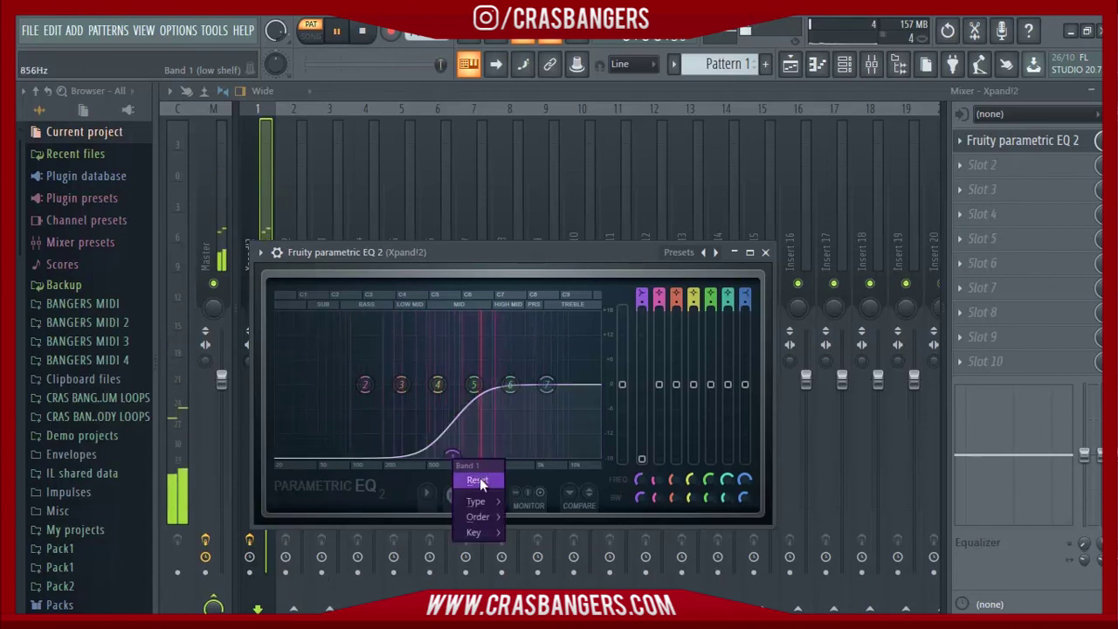
left_click(479, 481)
Step: Try cutting the highs with EQ band 7 at -18 dB down to about 417 Hz, reset the band and close the EQ
left_click_drag(548, 384, 439, 454)
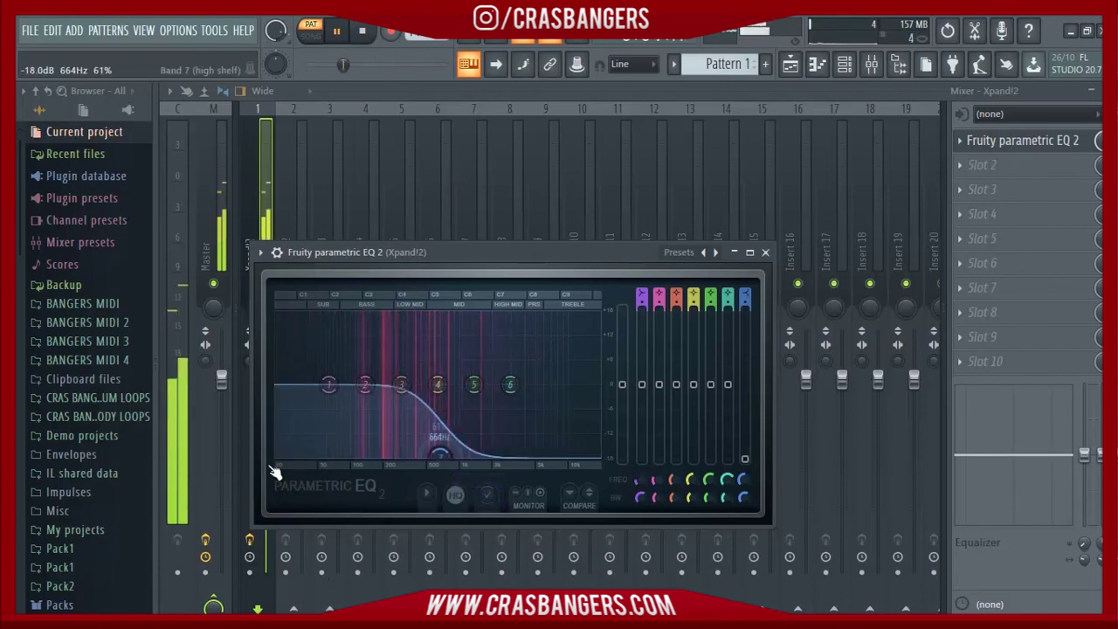
left_click_drag(274, 471, 214, 517)
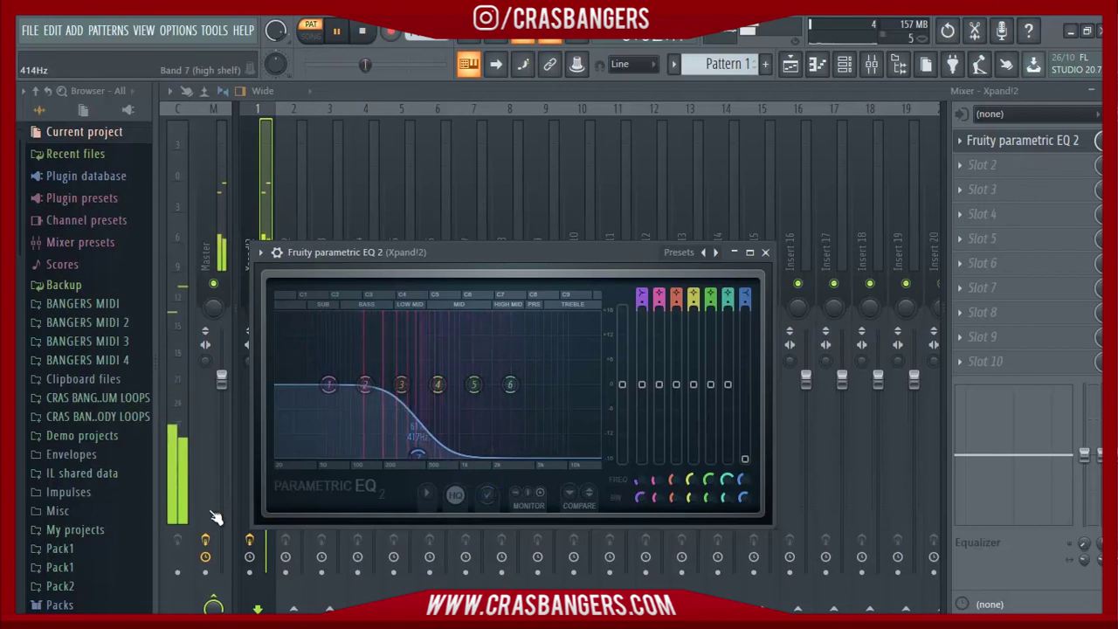
right_click(417, 456)
left_click(444, 479)
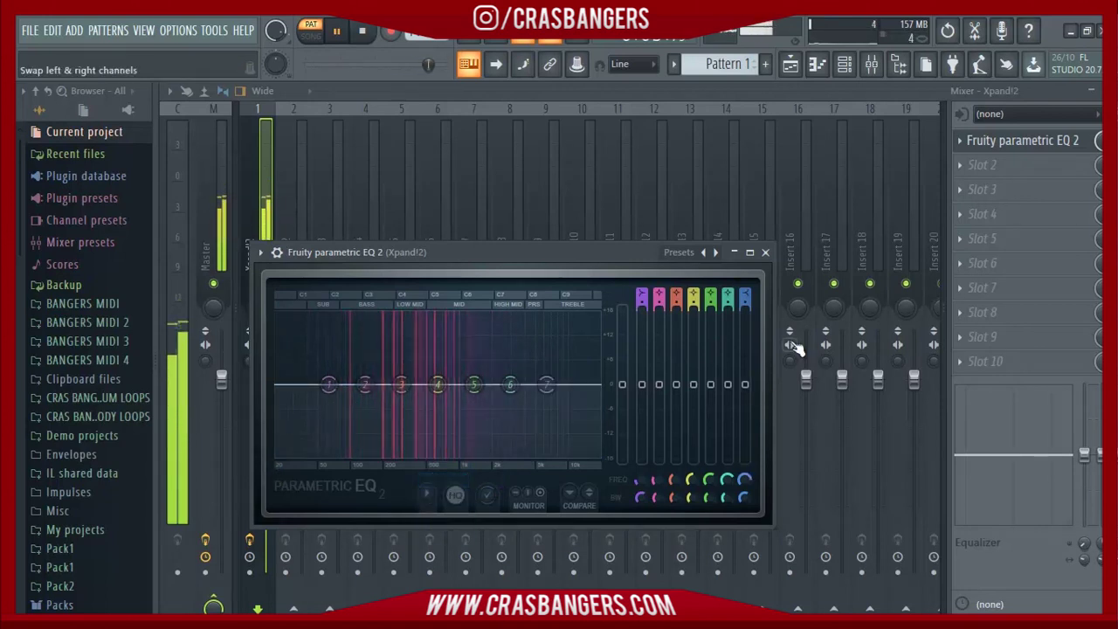
left_click(765, 251)
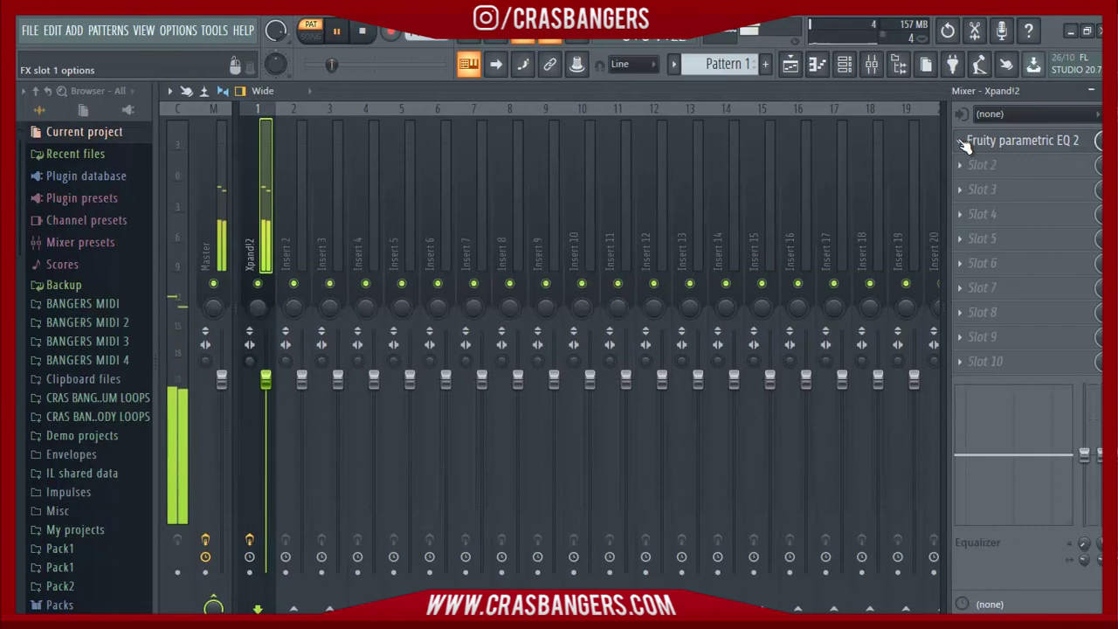
Step: Replace the EQ in slot 1 with Fruity Reeverb 2 and set the Xpand!2 track's stereo separation to 69% separated
left_click(959, 140)
mouse_move(967, 161)
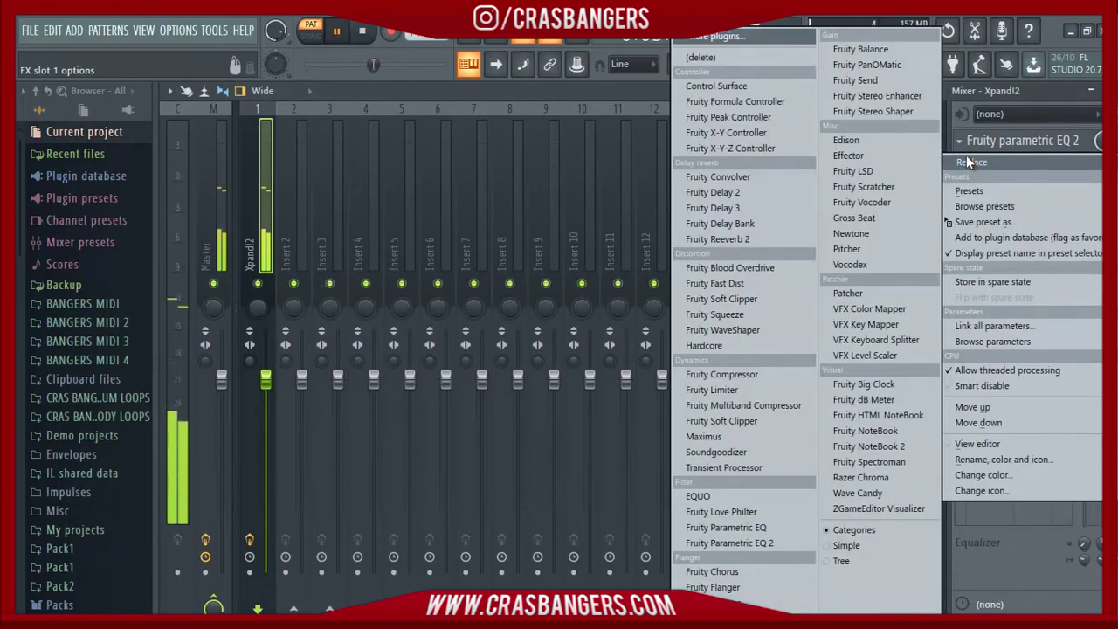
left_click(709, 241)
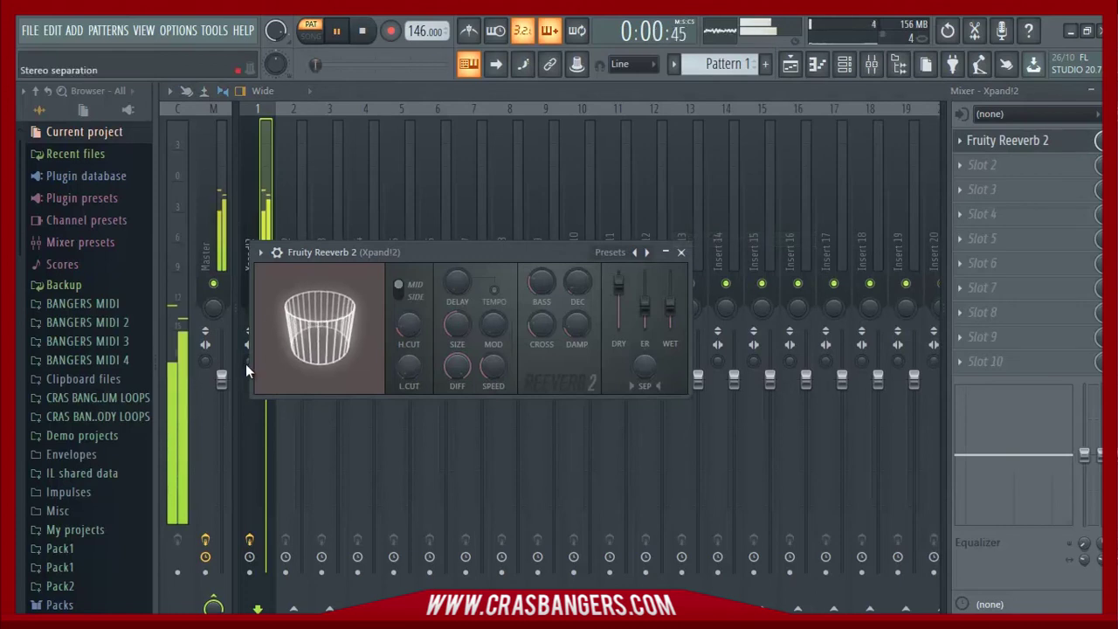
key("Escape")
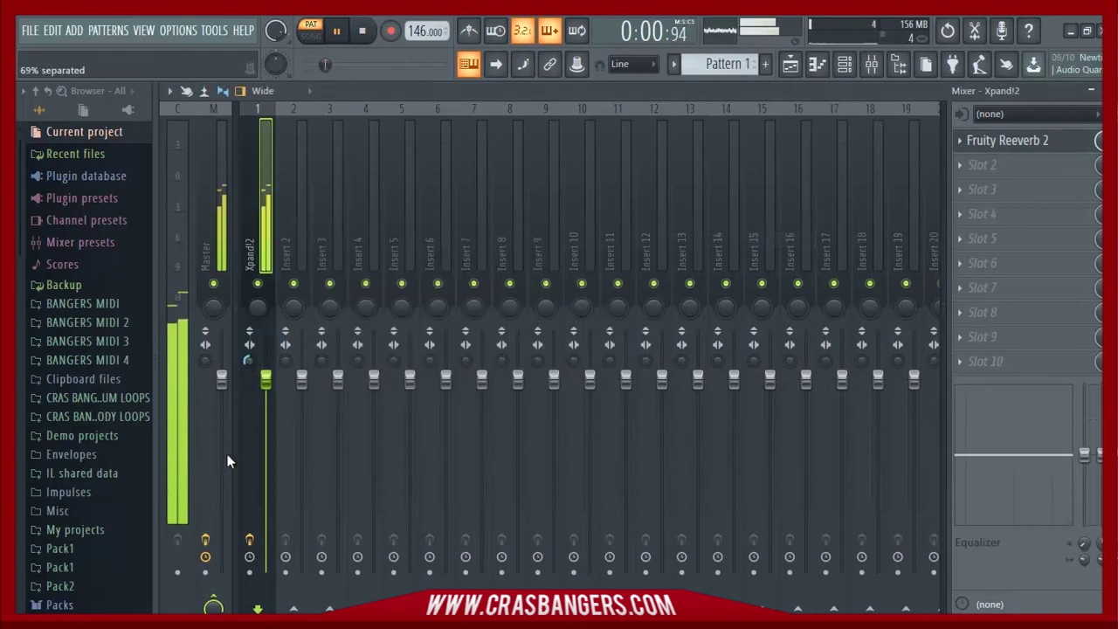
Step: Adjust Fruity Reeverb 2 on the Xpand!2 track: tweak the wet level, raise the early reflections slightly and turn the high cut fully up
left_click(995, 145)
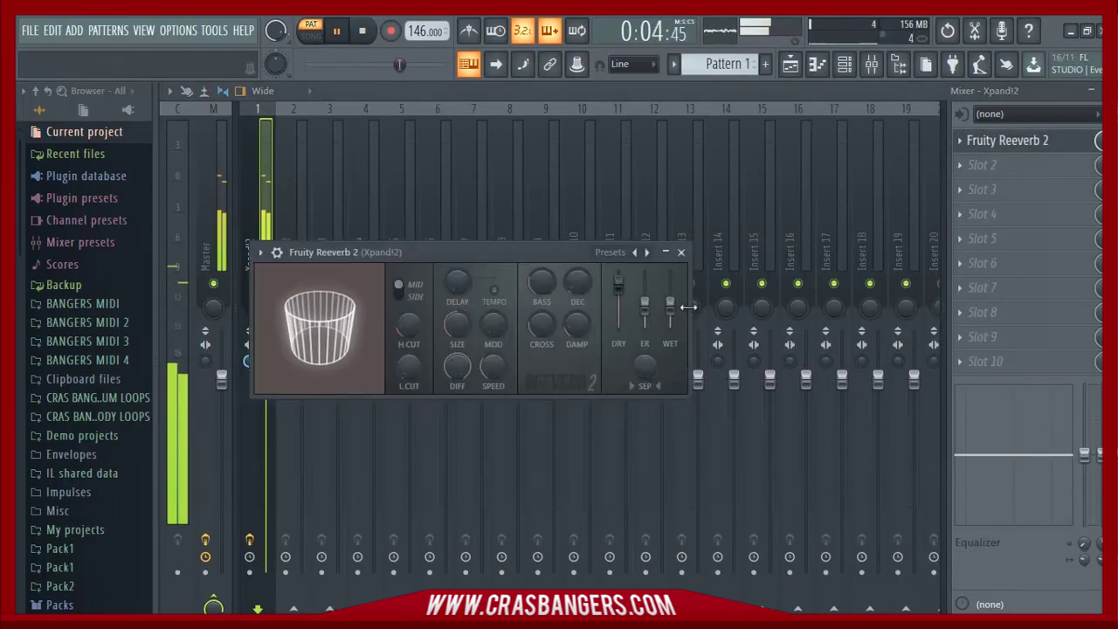
left_click_drag(648, 360, 595, 440)
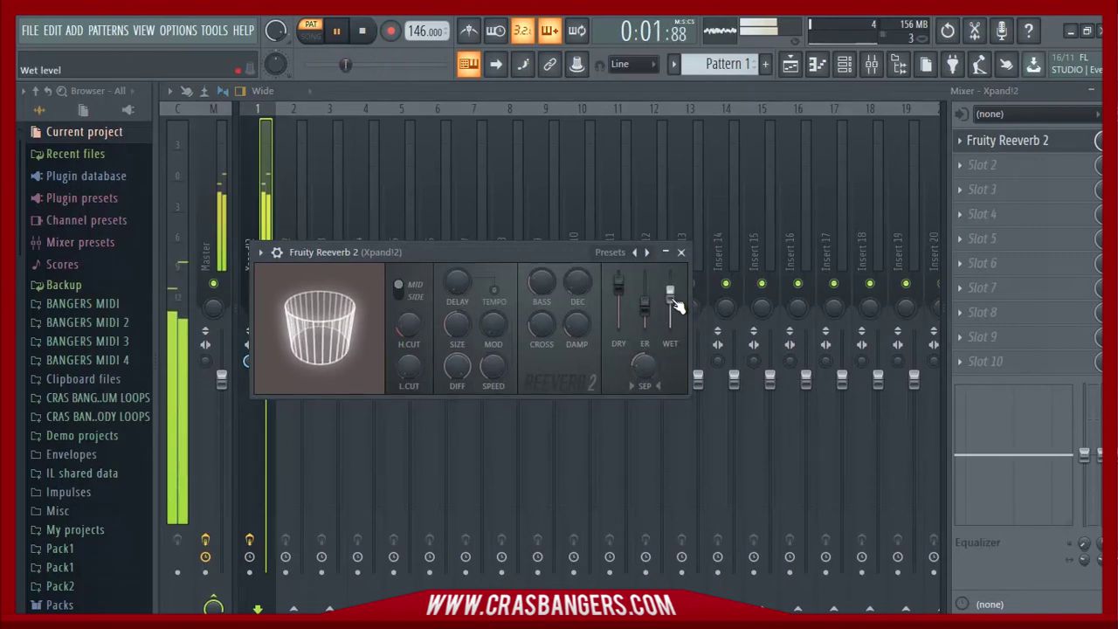
left_click_drag(673, 314, 673, 343)
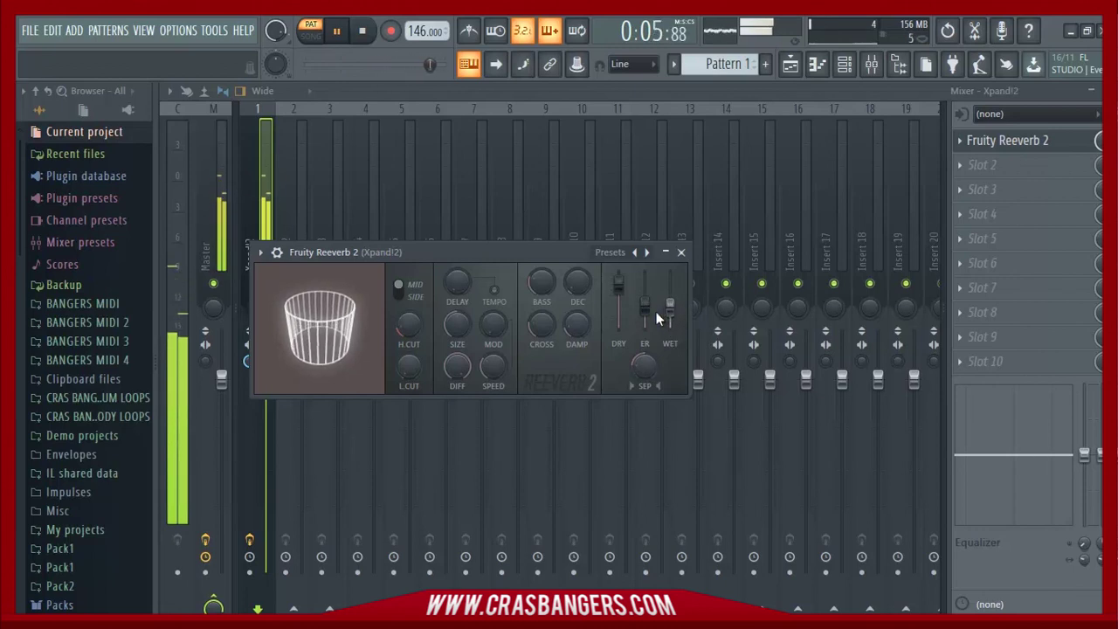
left_click_drag(648, 306, 647, 293)
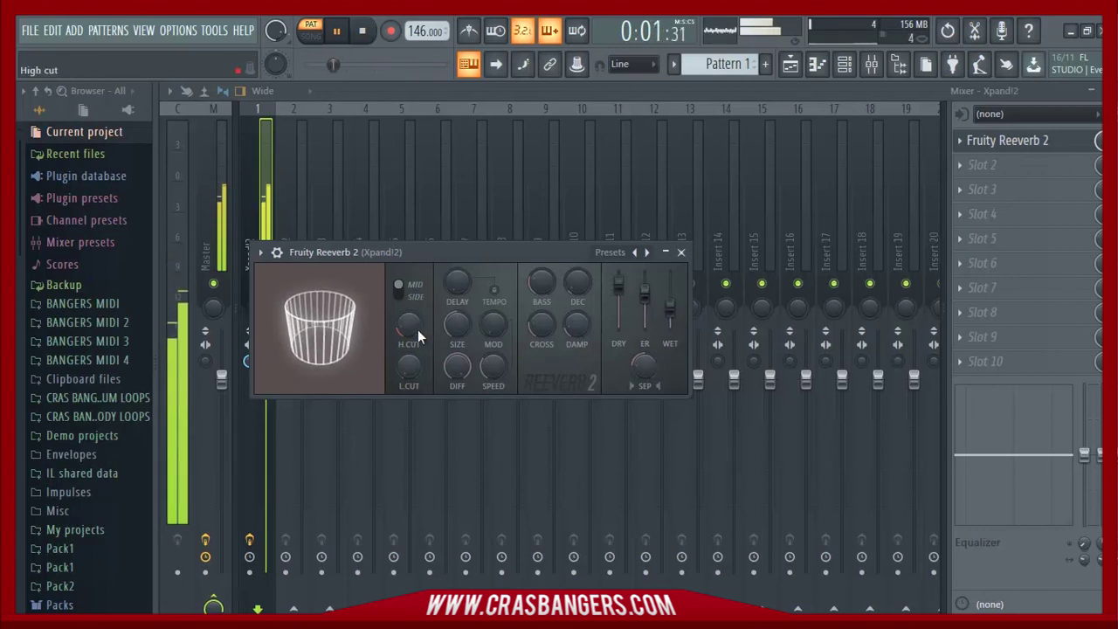
left_click_drag(417, 332, 393, 263)
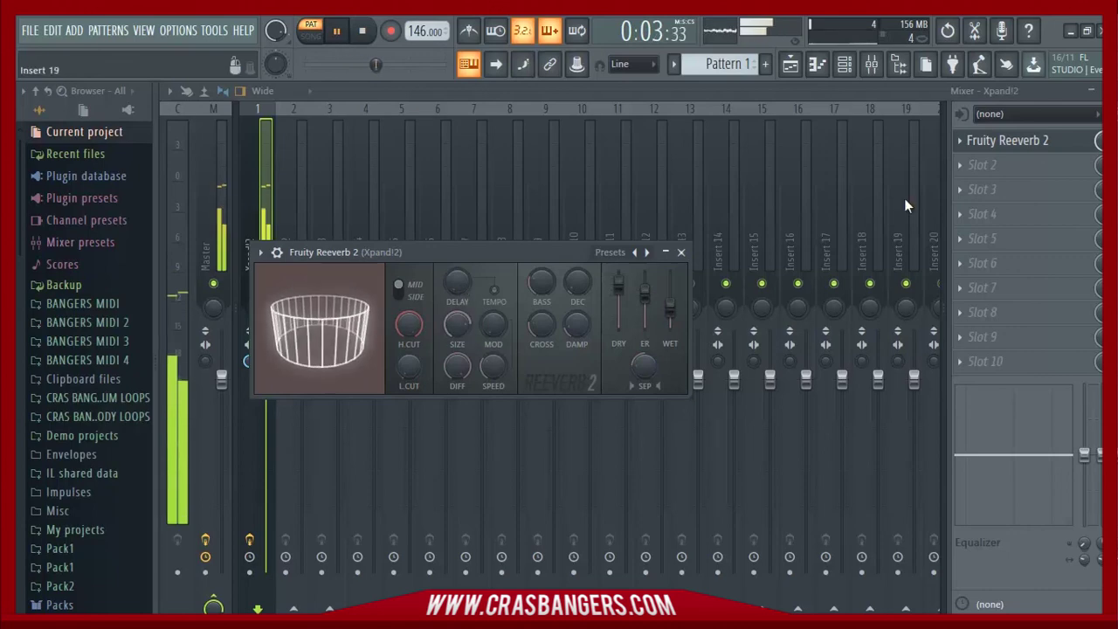
Step: Open the Xpand!2 instrument from the channel rack and step forward through its presets to +26 Ana Wurl
left_click(844, 64)
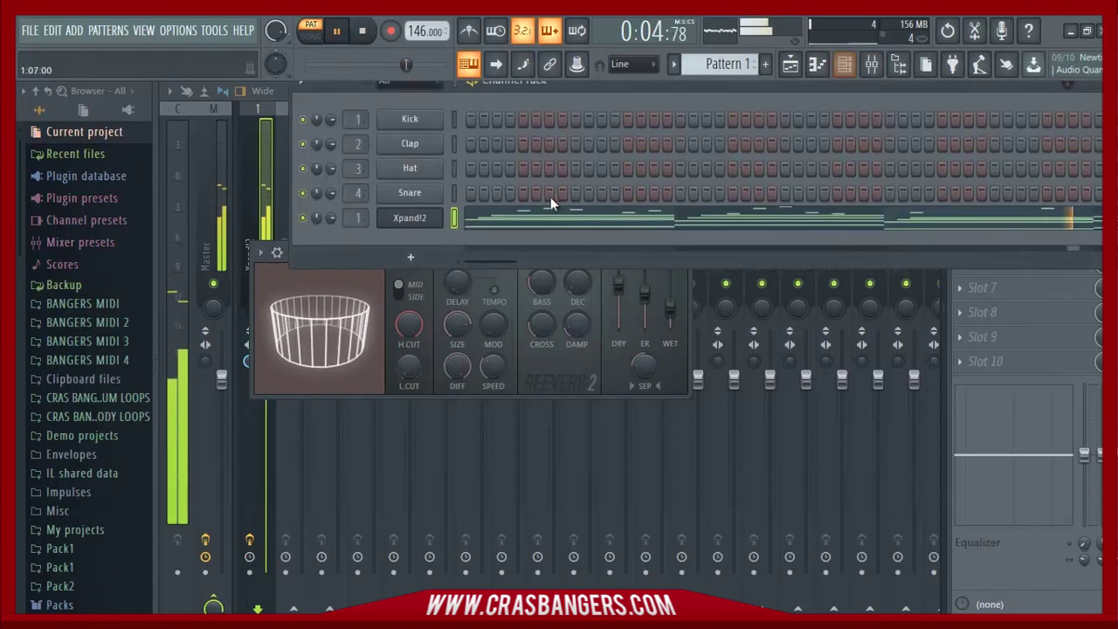
left_click(434, 216)
left_click(523, 550)
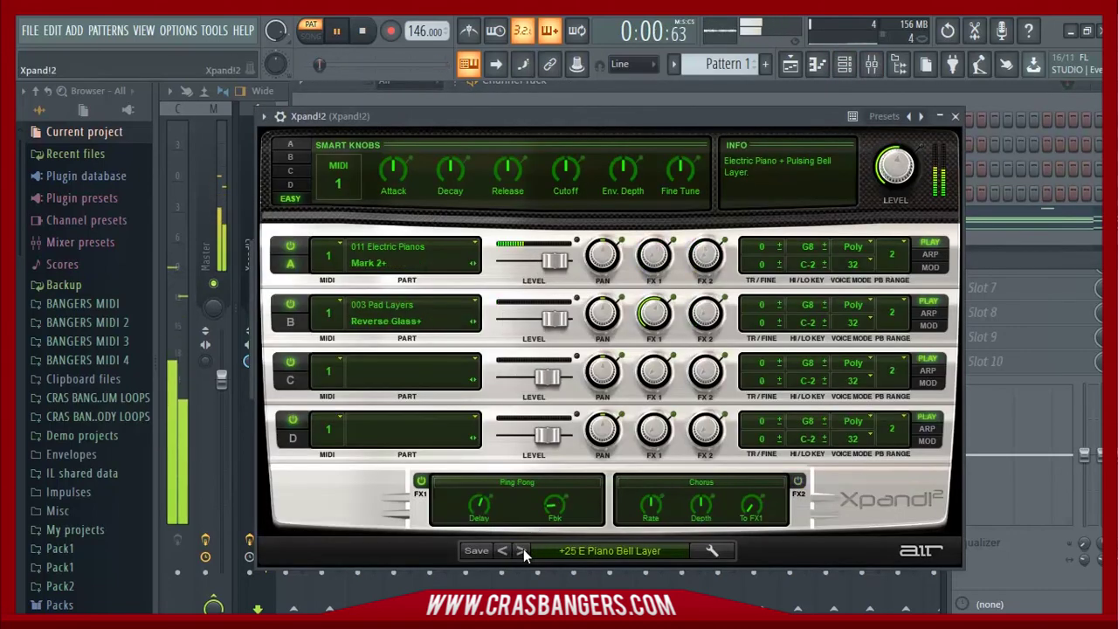
left_click(521, 550)
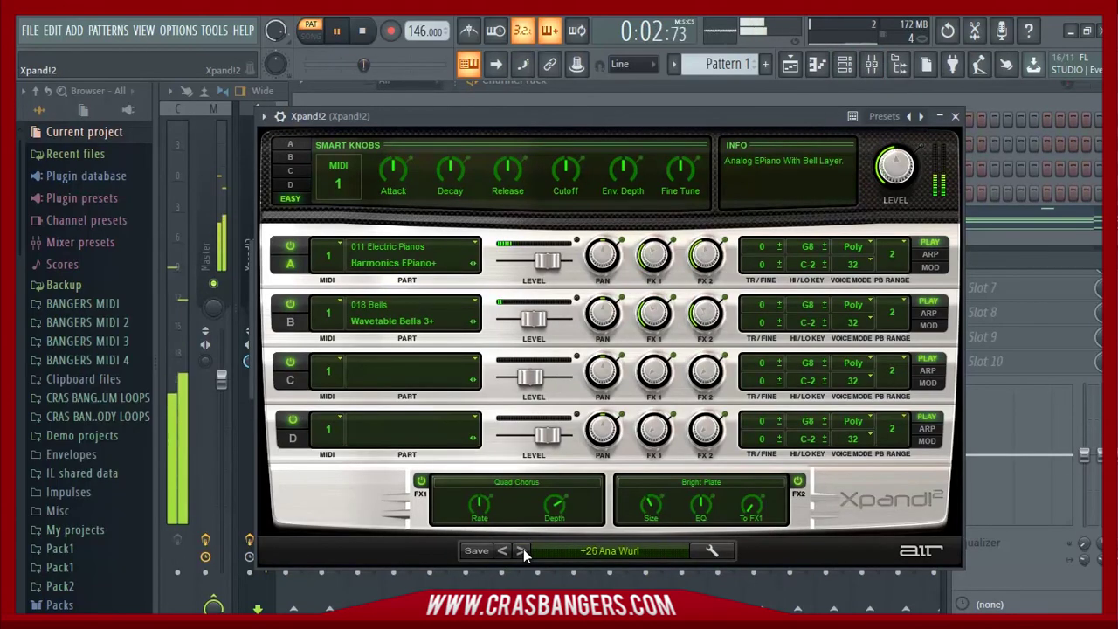